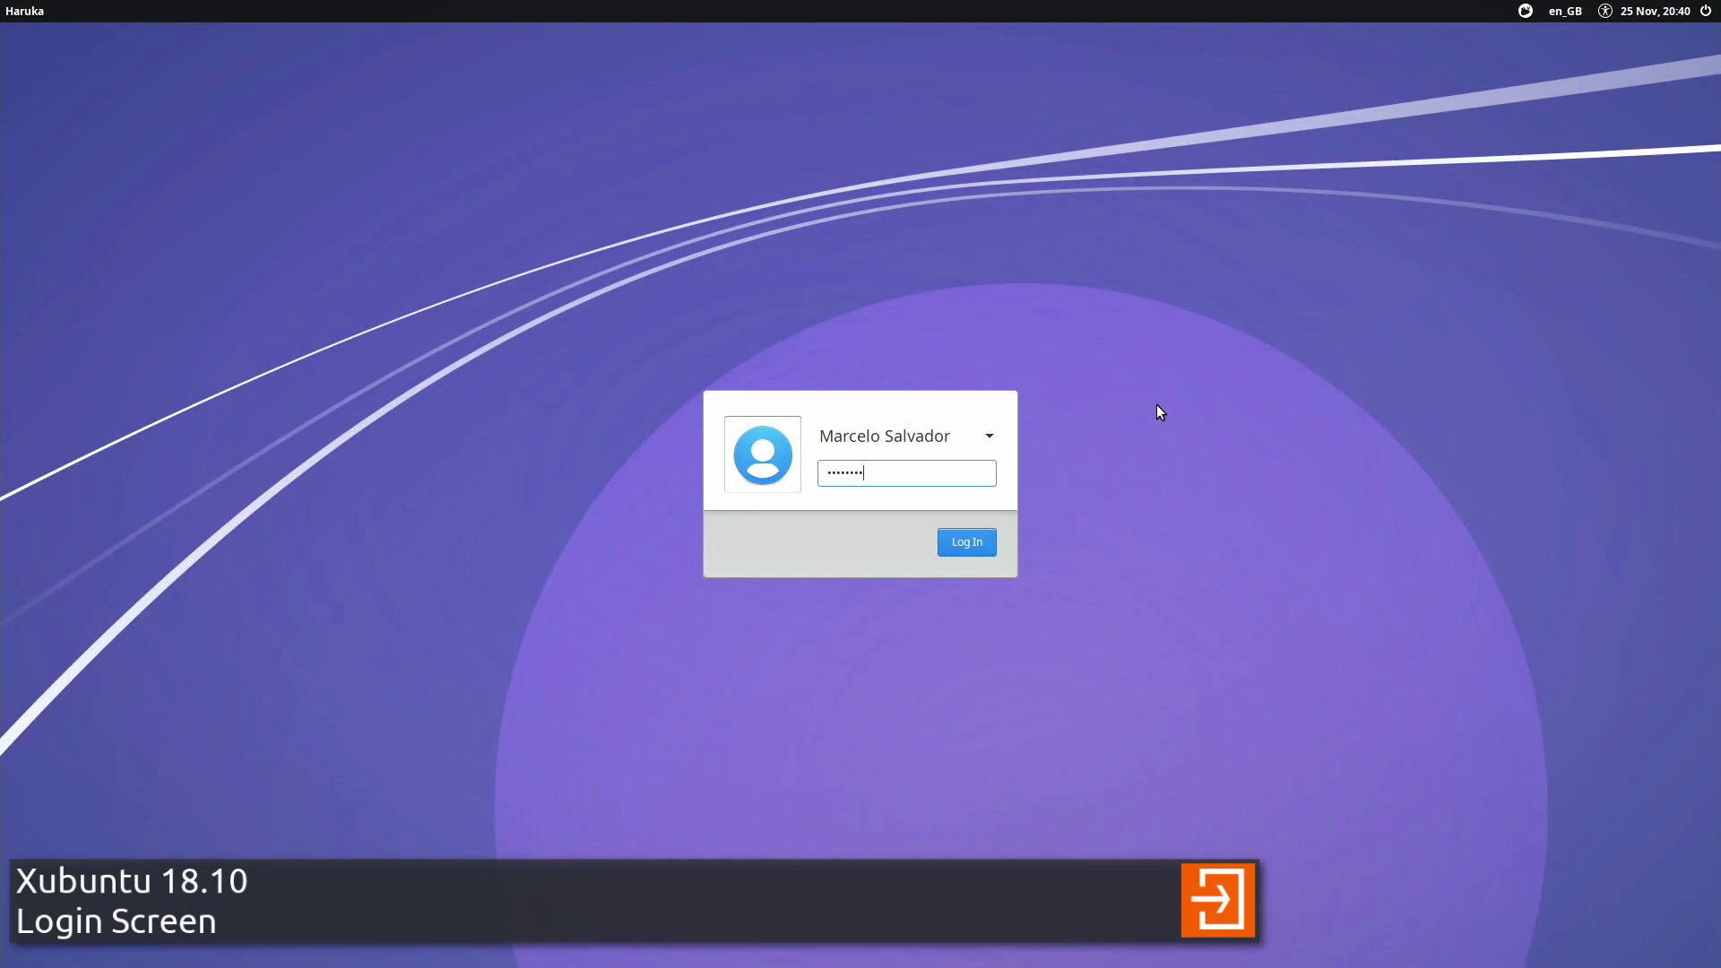
# Log in to the desktop session with the entered password and view the calendar for the current month
pyautogui.press('Return')
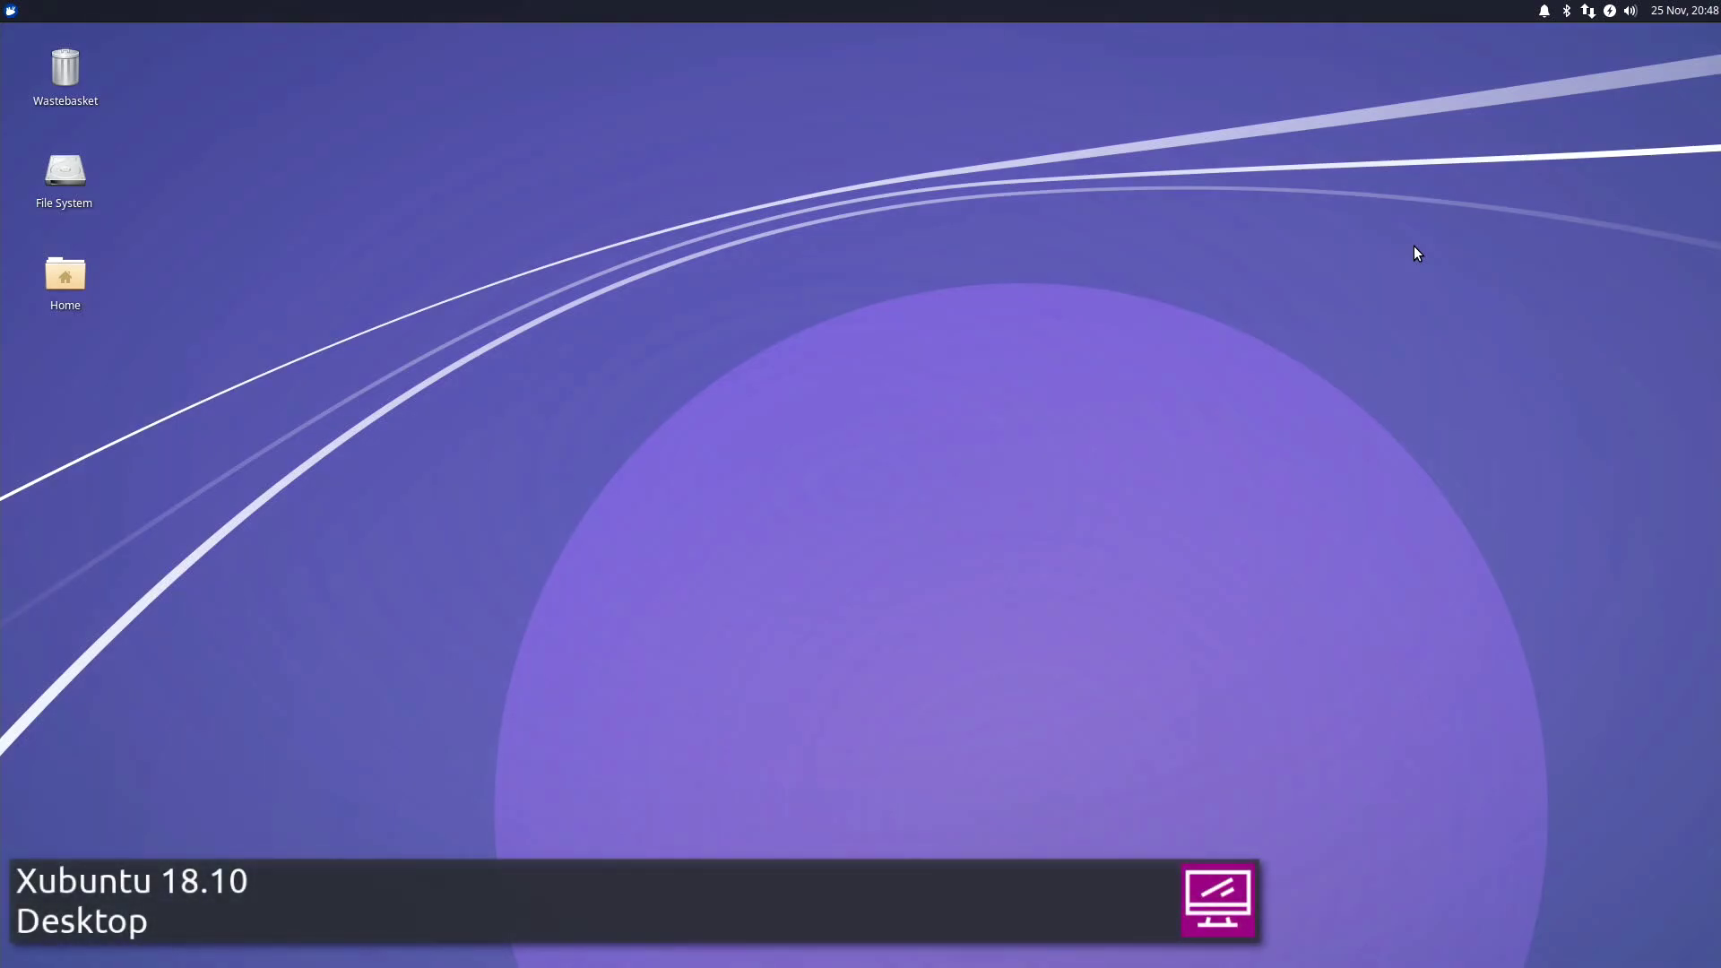
pyautogui.click(1676, 14)
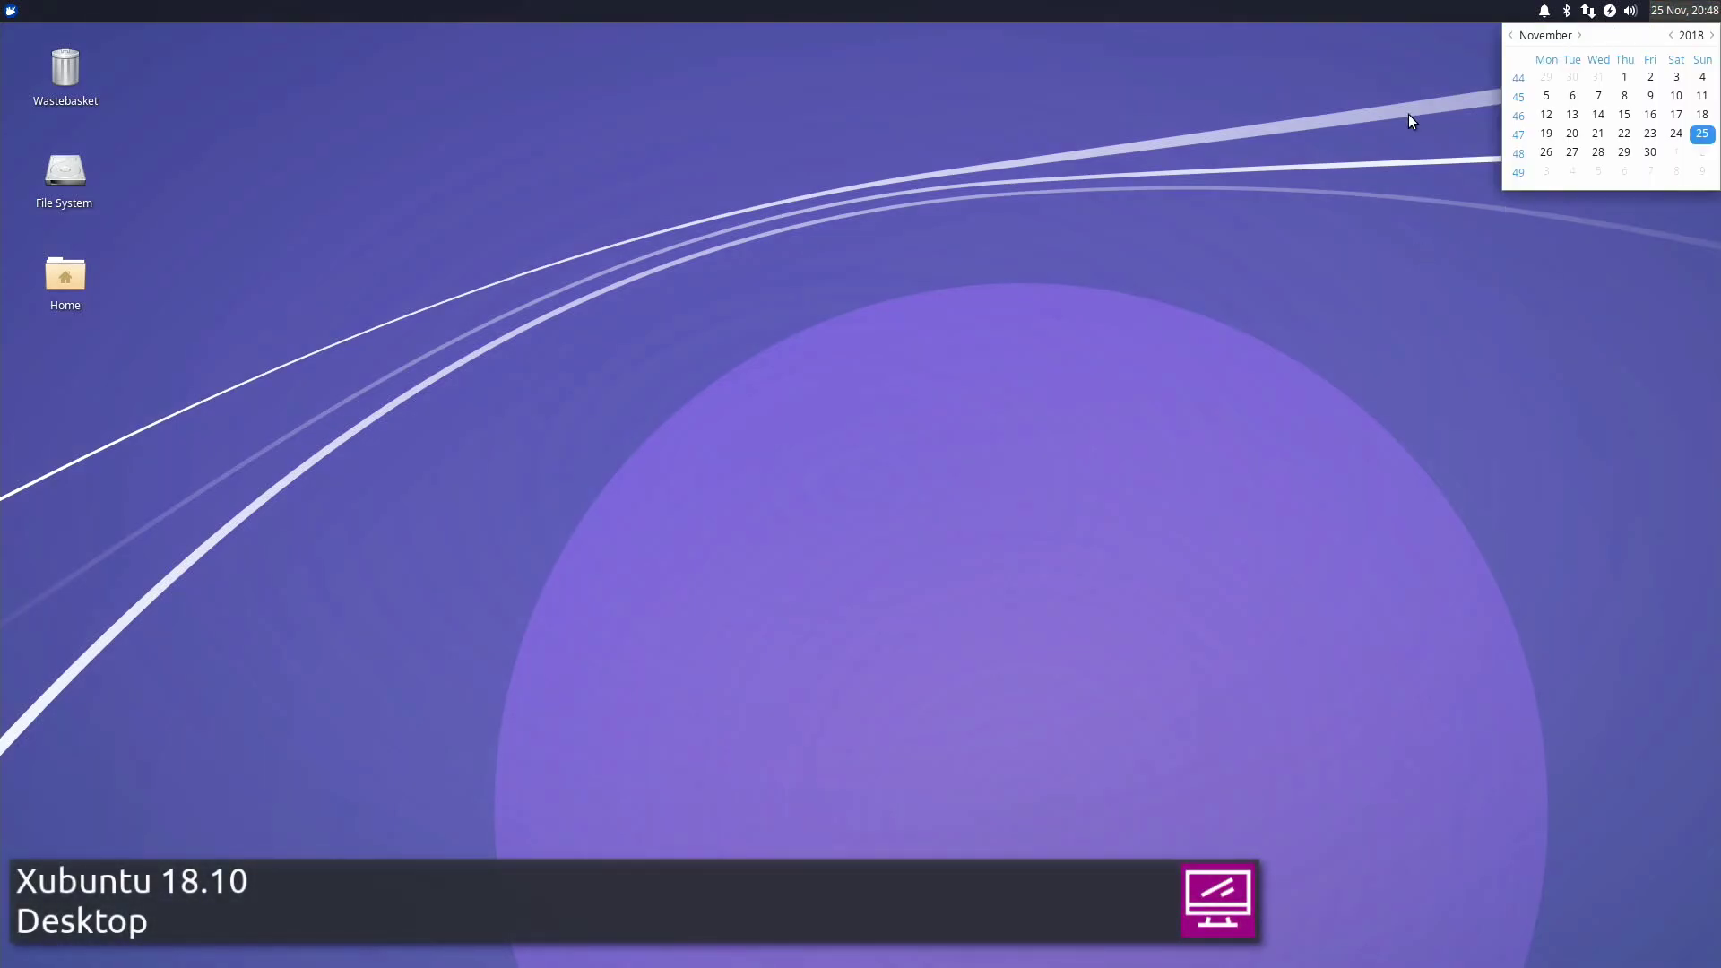
pyautogui.click(1688, 10)
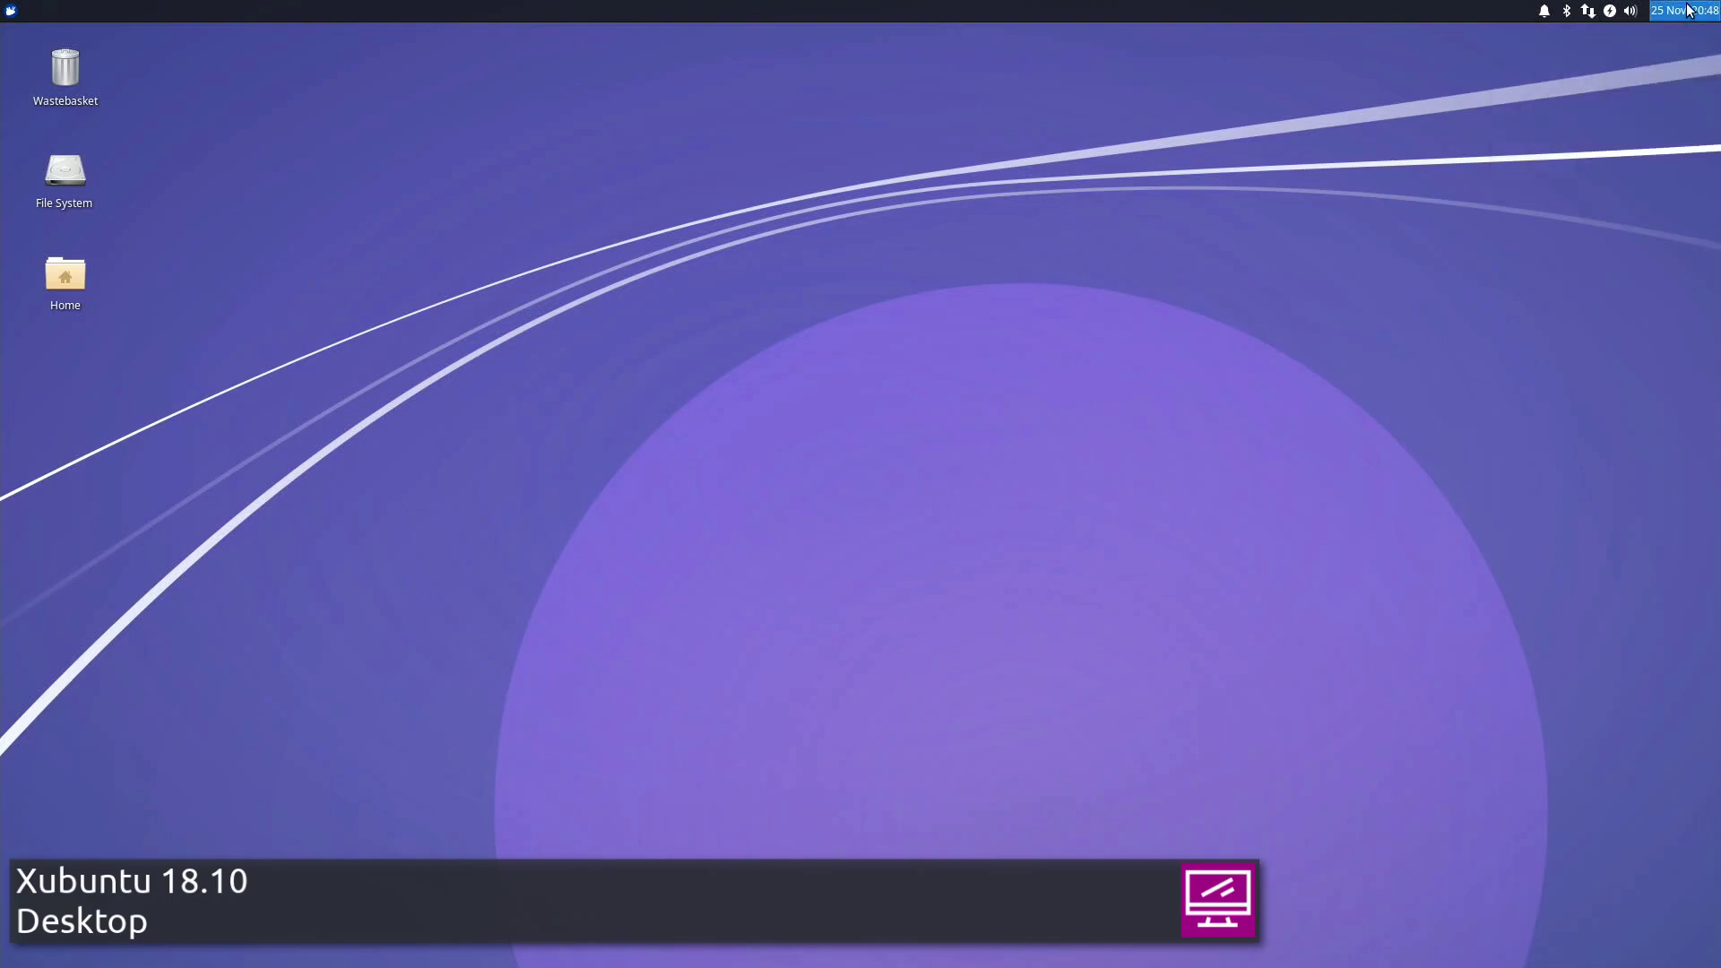
# Examine the sound volume controls and the power manager options, leaving all settings as they are
pyautogui.click(1630, 9)
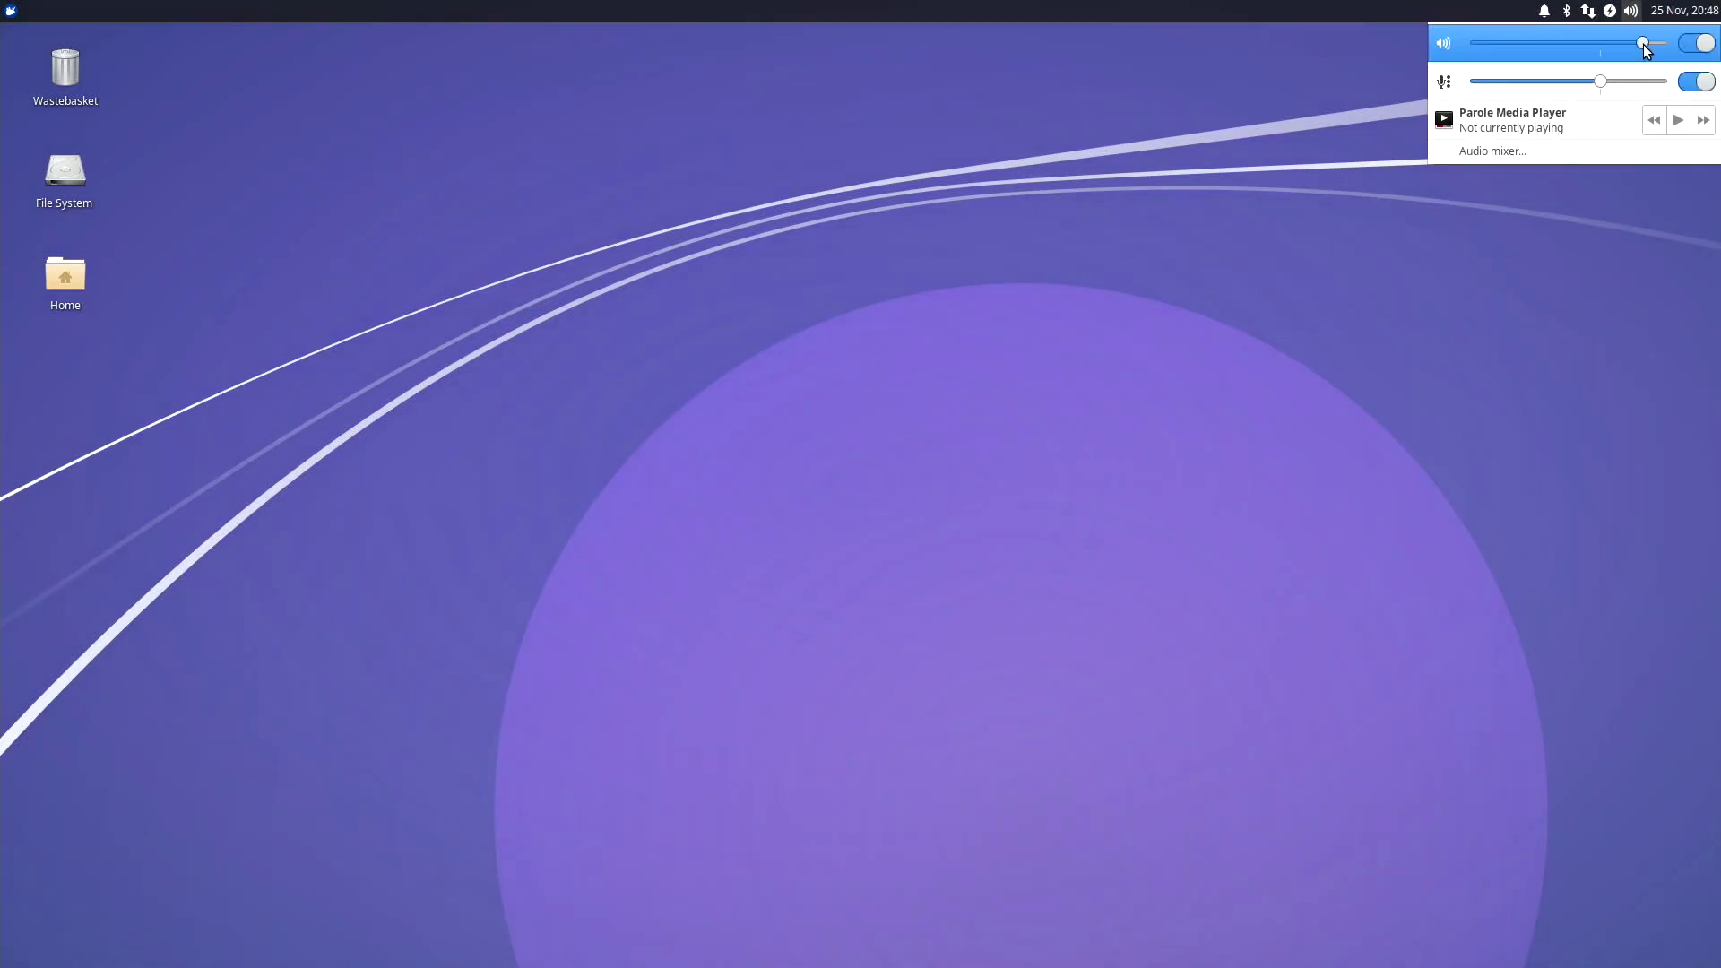
pyautogui.click(1569, 199)
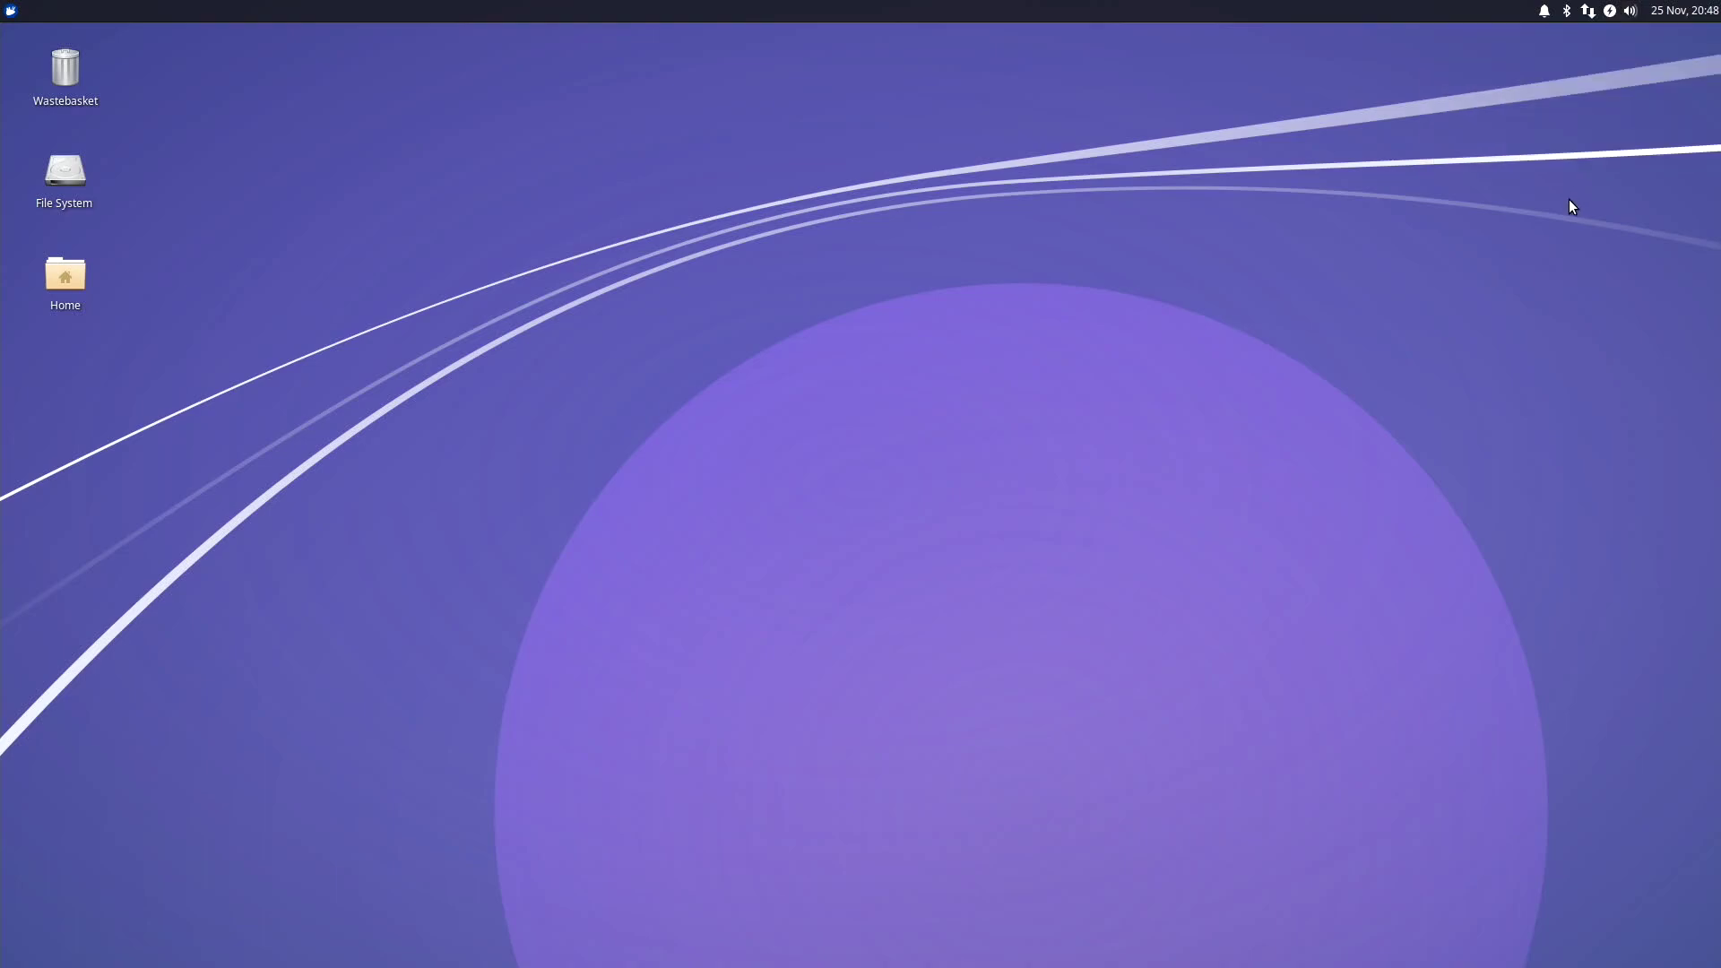
pyautogui.click(1610, 9)
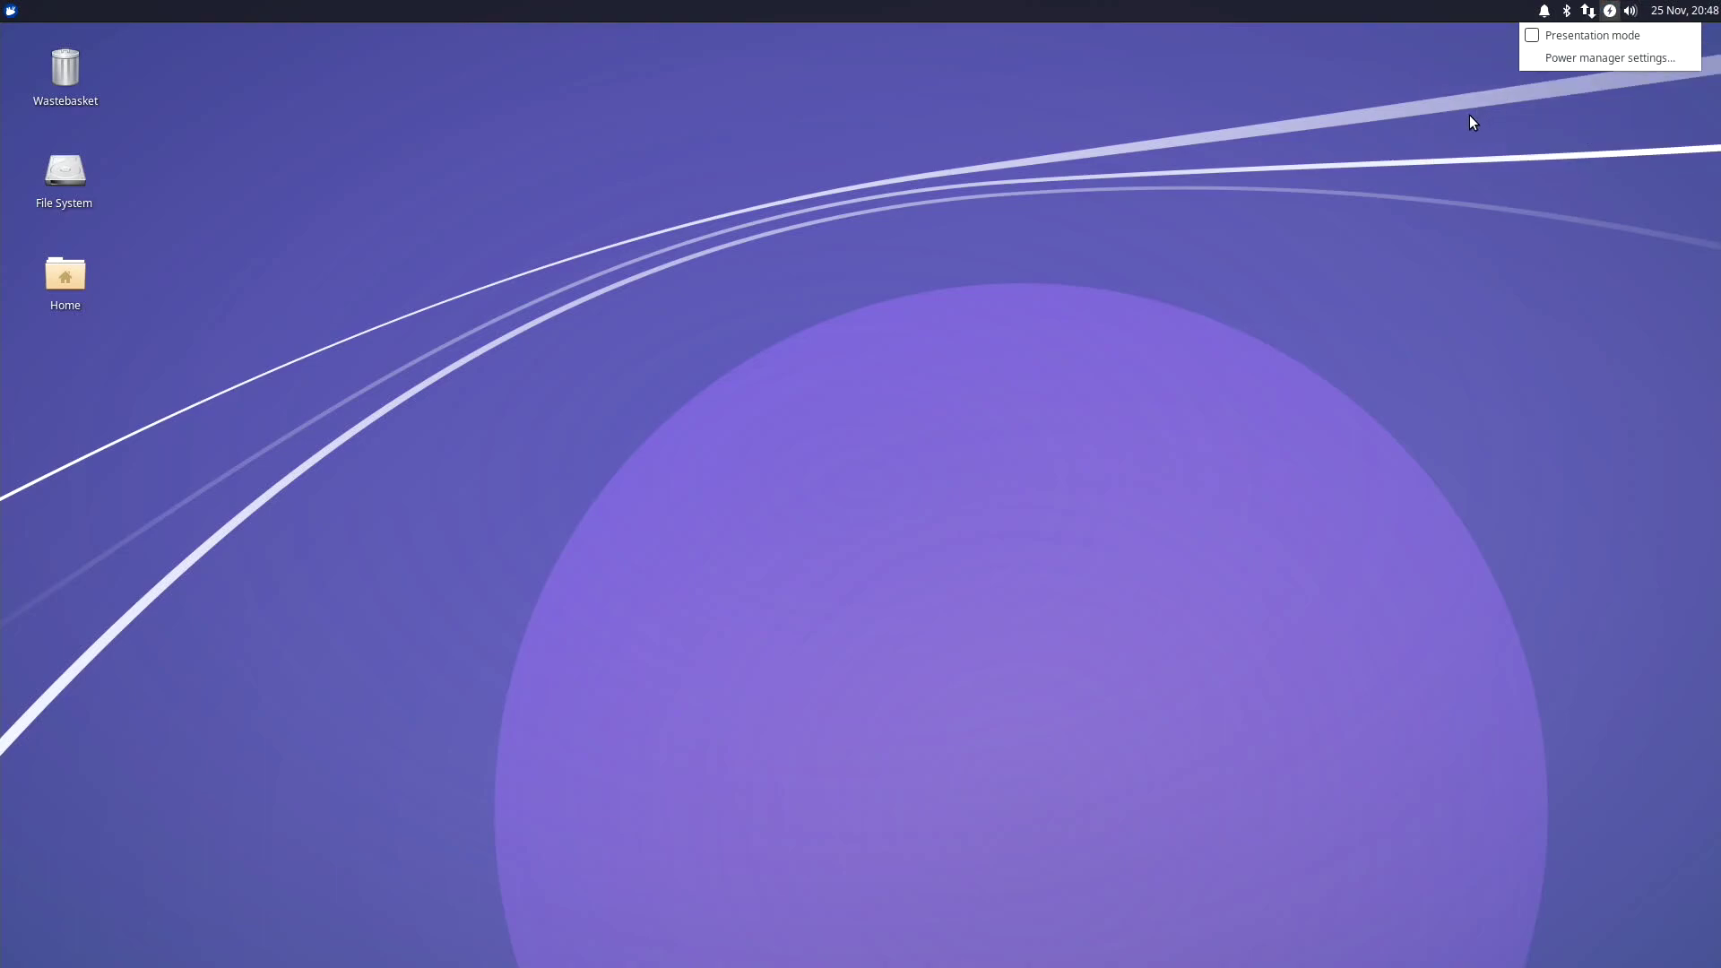
pyautogui.click(1610, 10)
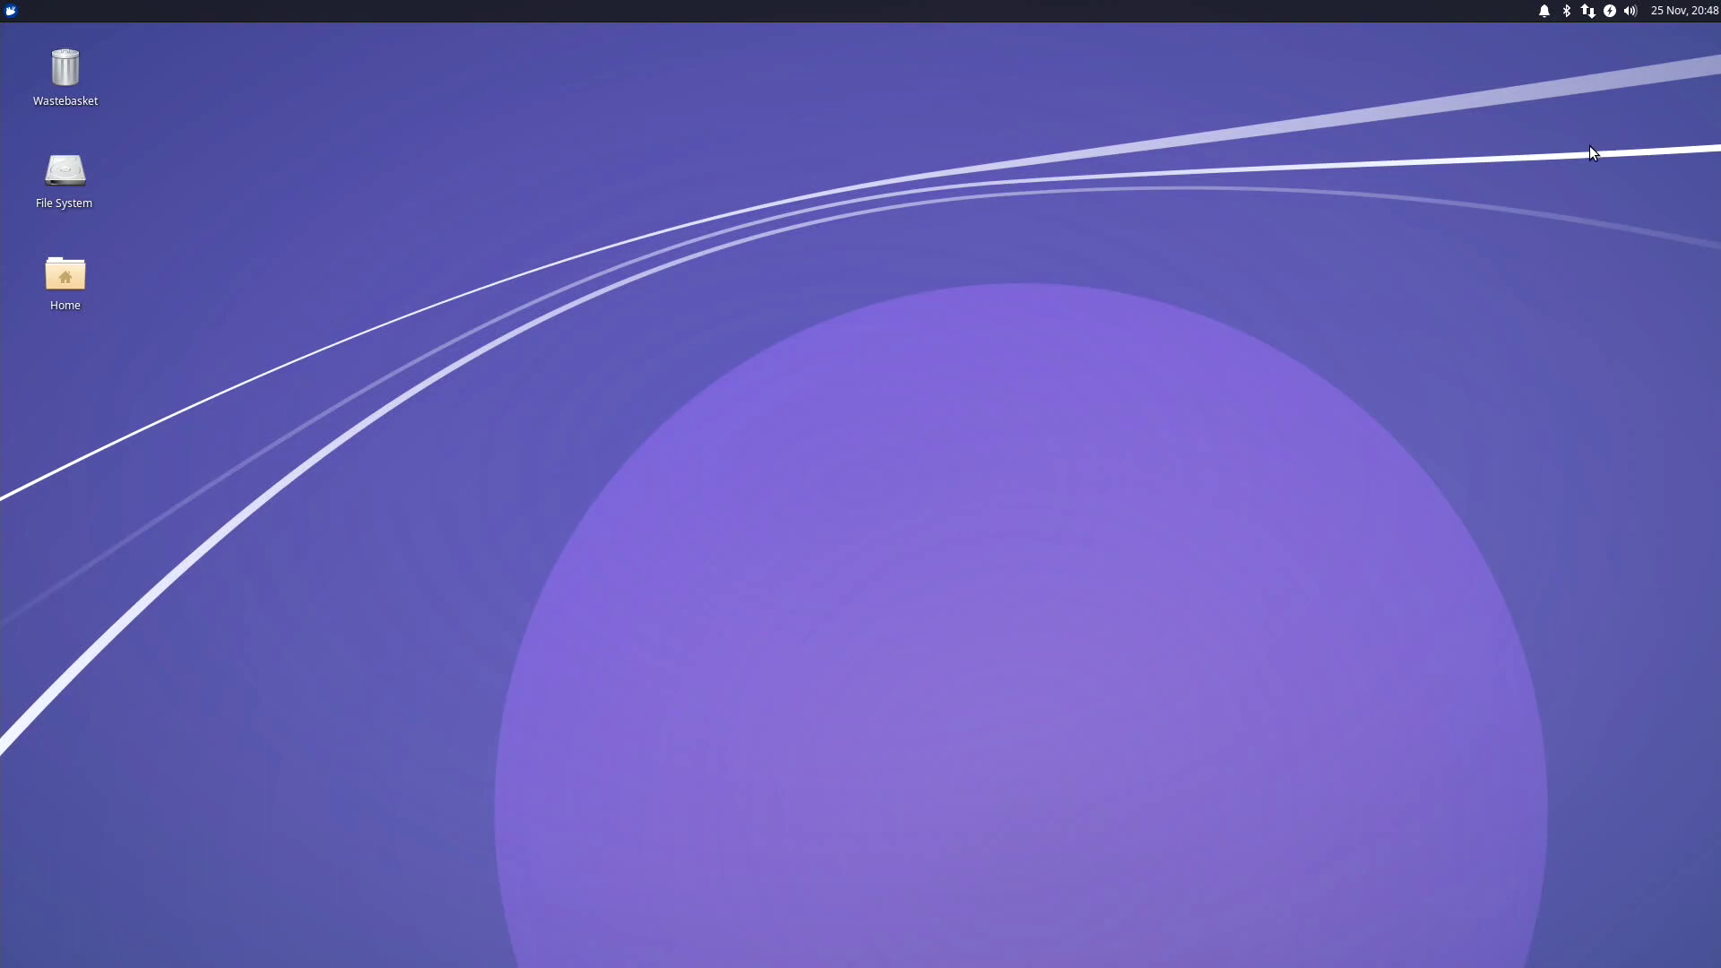
# Examine the network connection options and the Bluetooth options without choosing any of them
pyautogui.click(1588, 10)
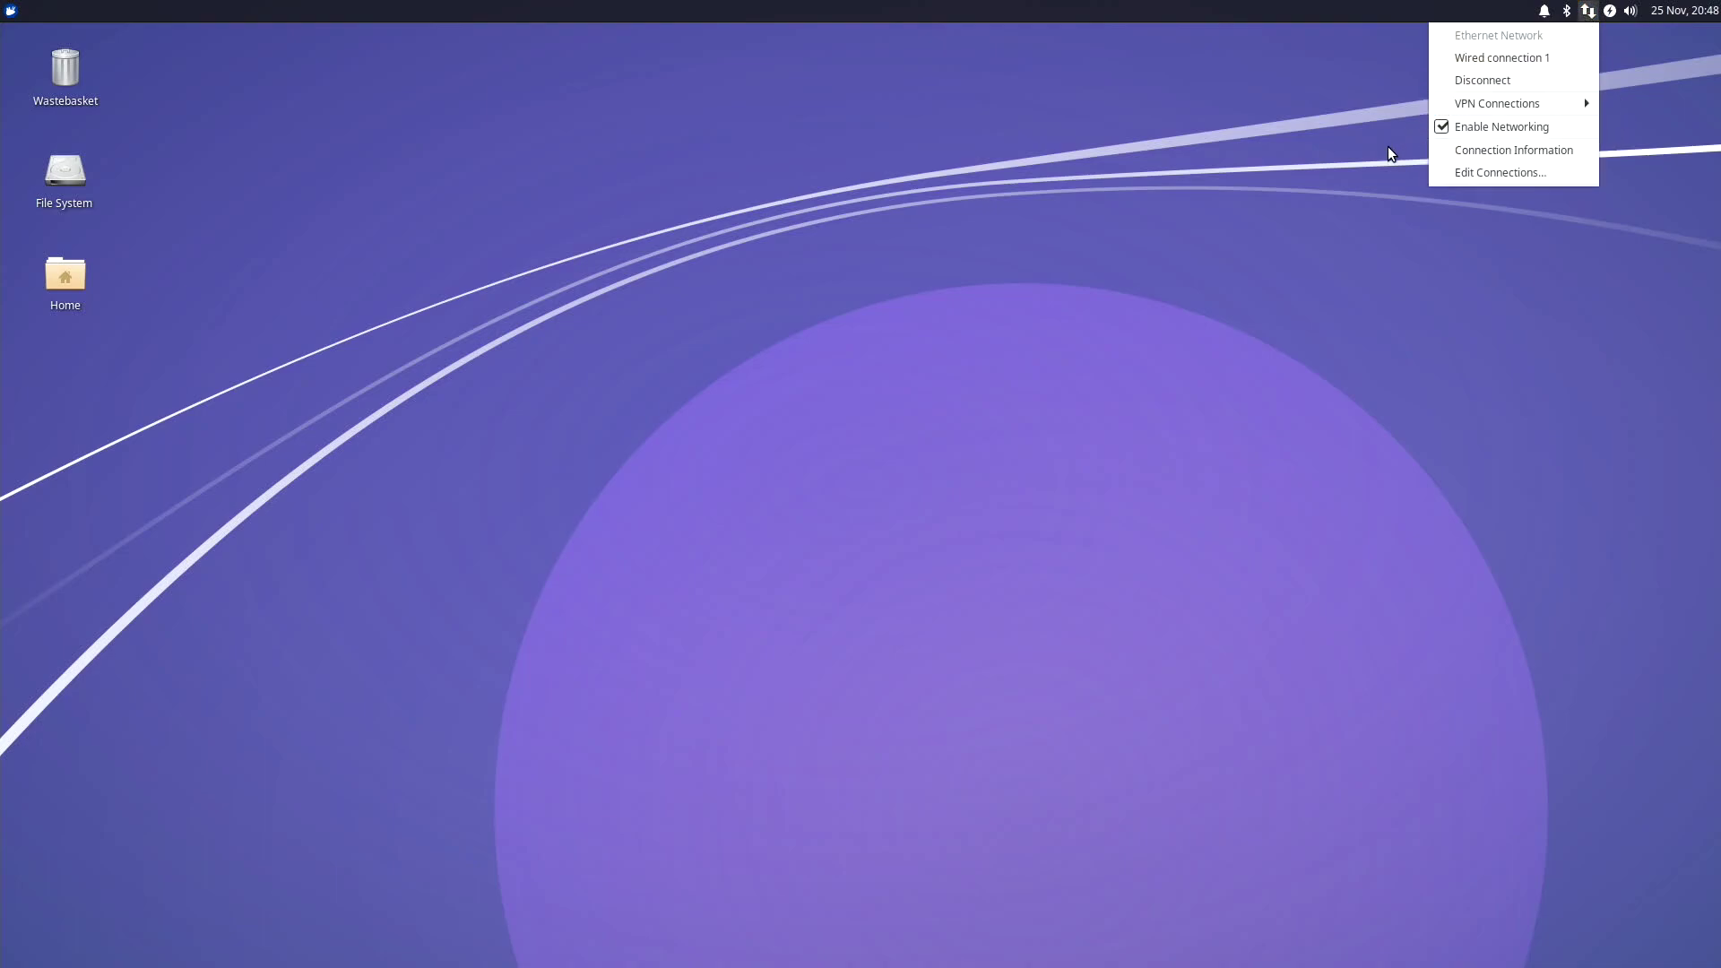
pyautogui.click(1591, 12)
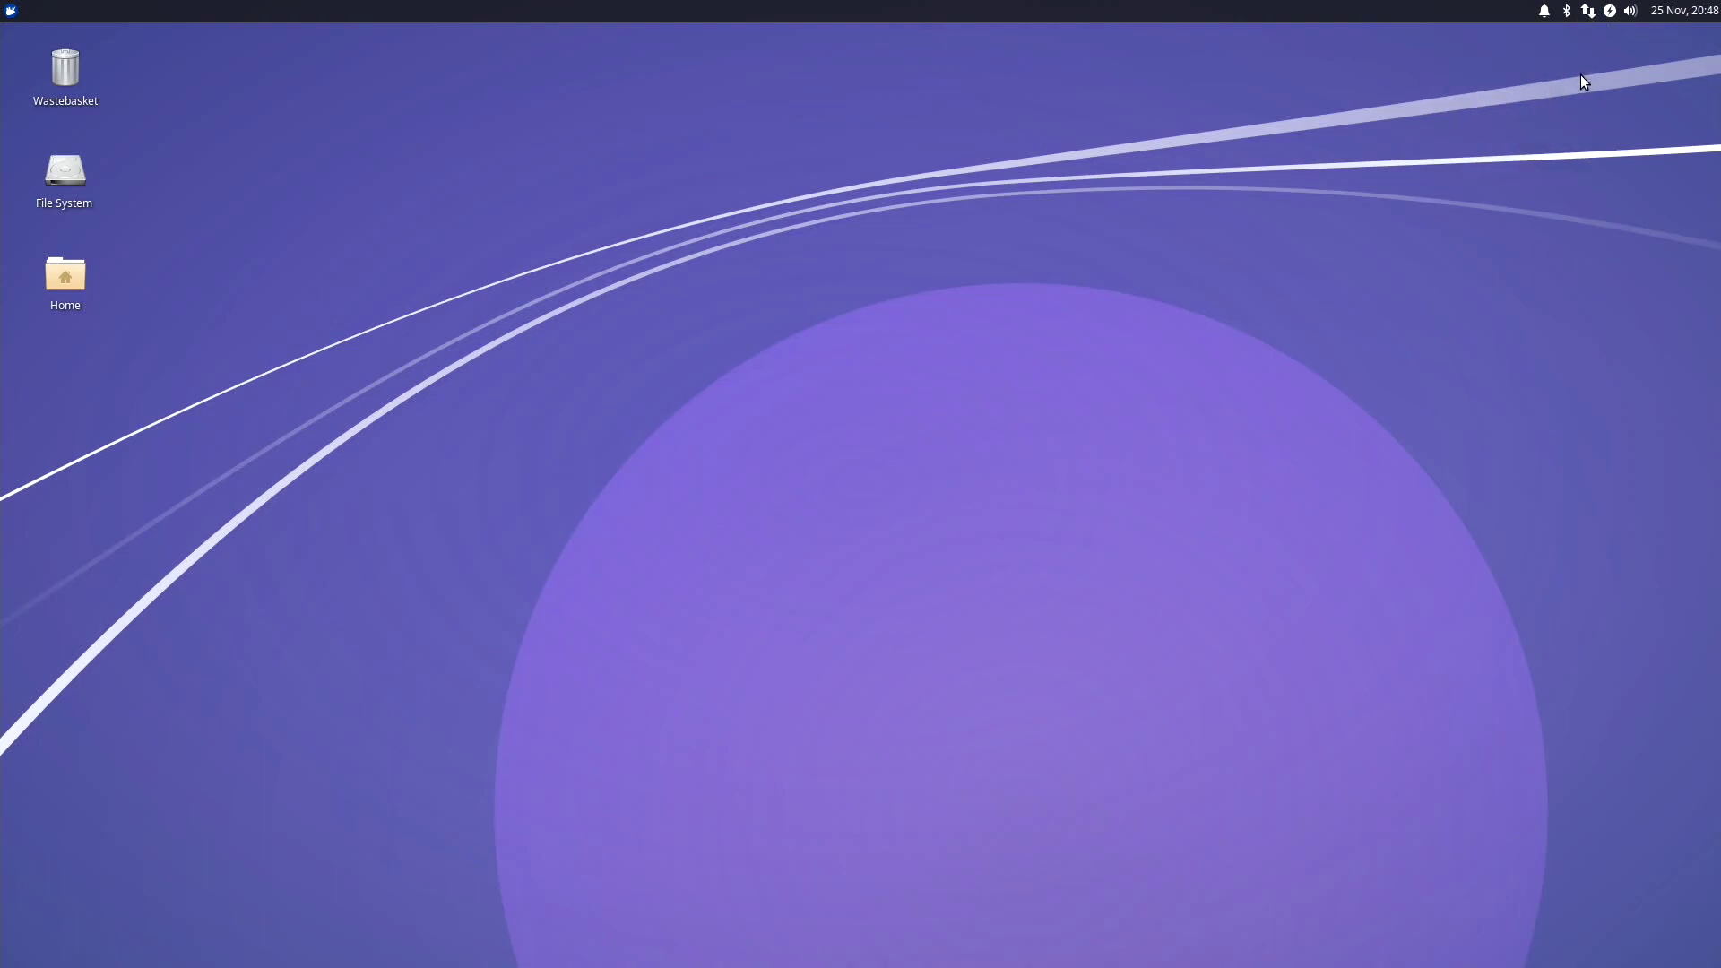
pyautogui.click(1568, 12)
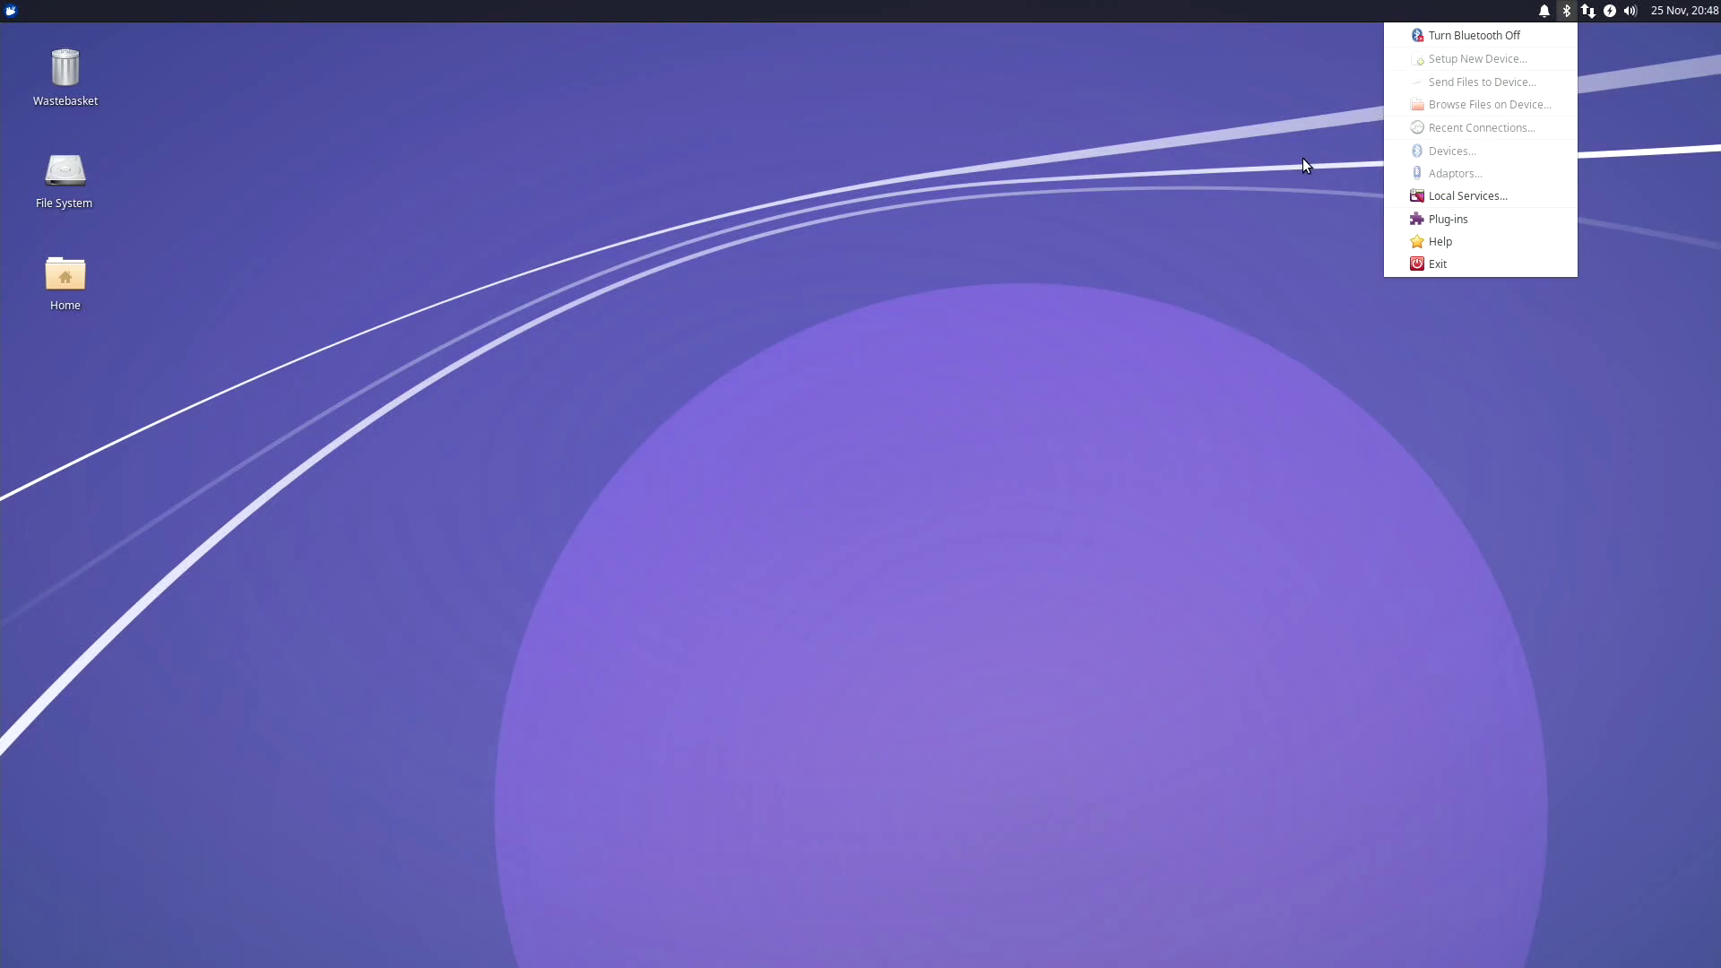
pyautogui.click(1567, 11)
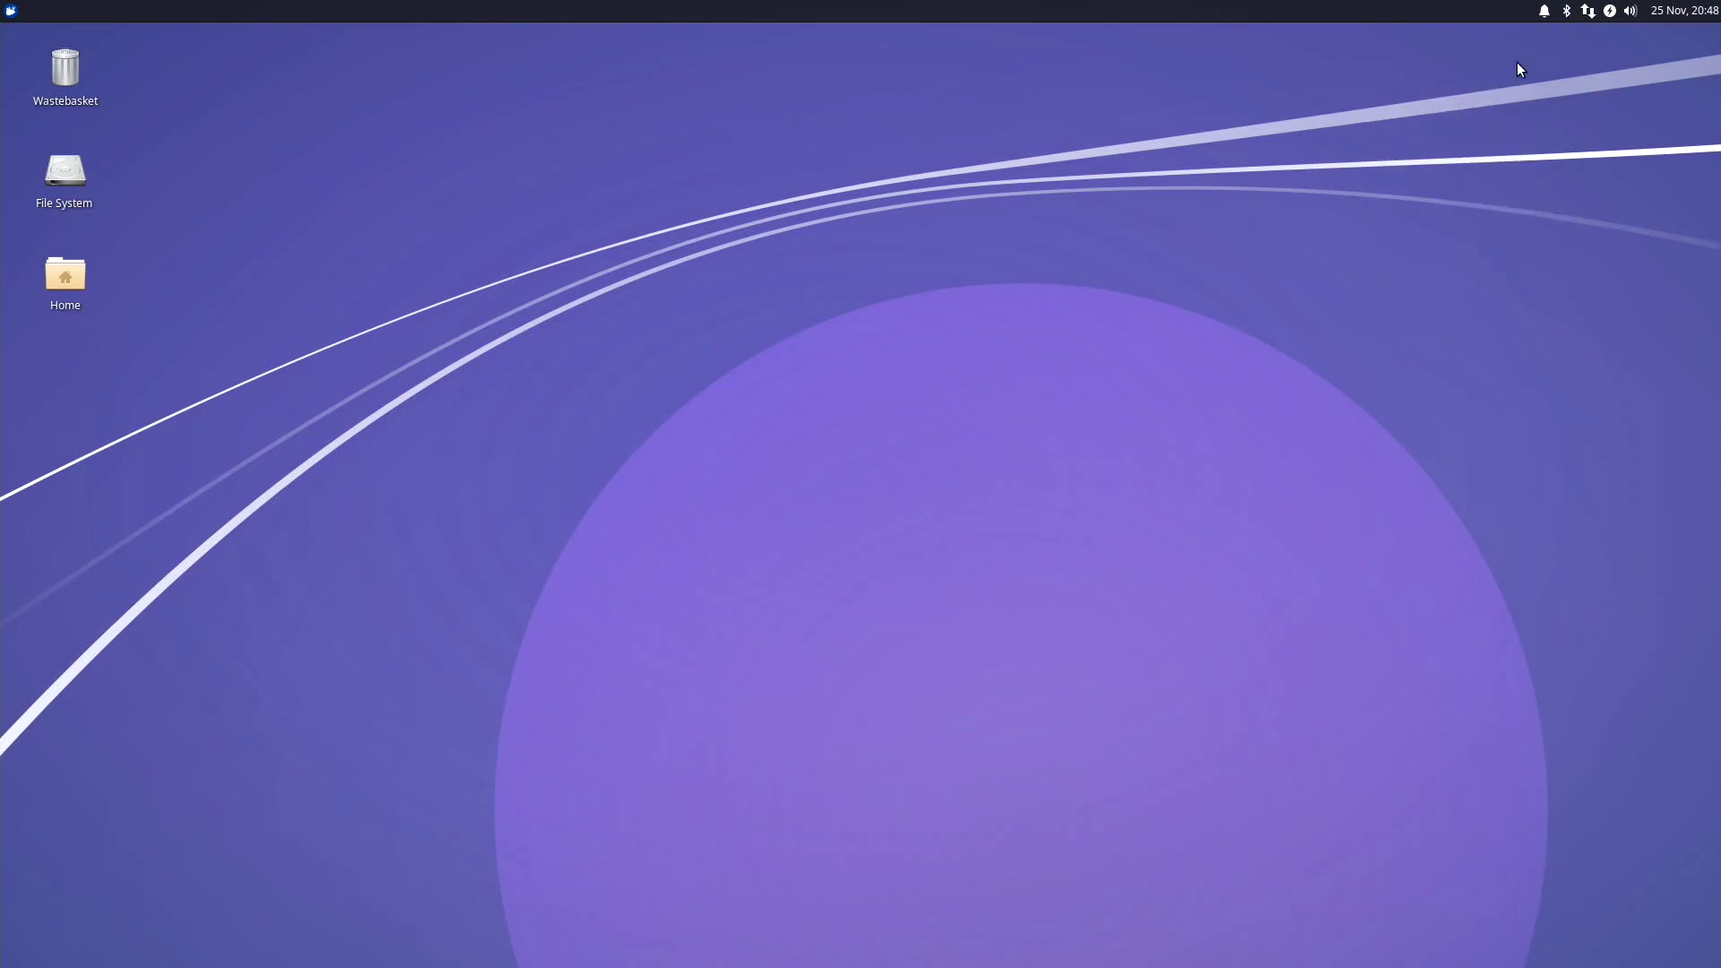
# Examine the notification options and the commands available for the empty desktop, choosing none of them
pyautogui.click(1541, 12)
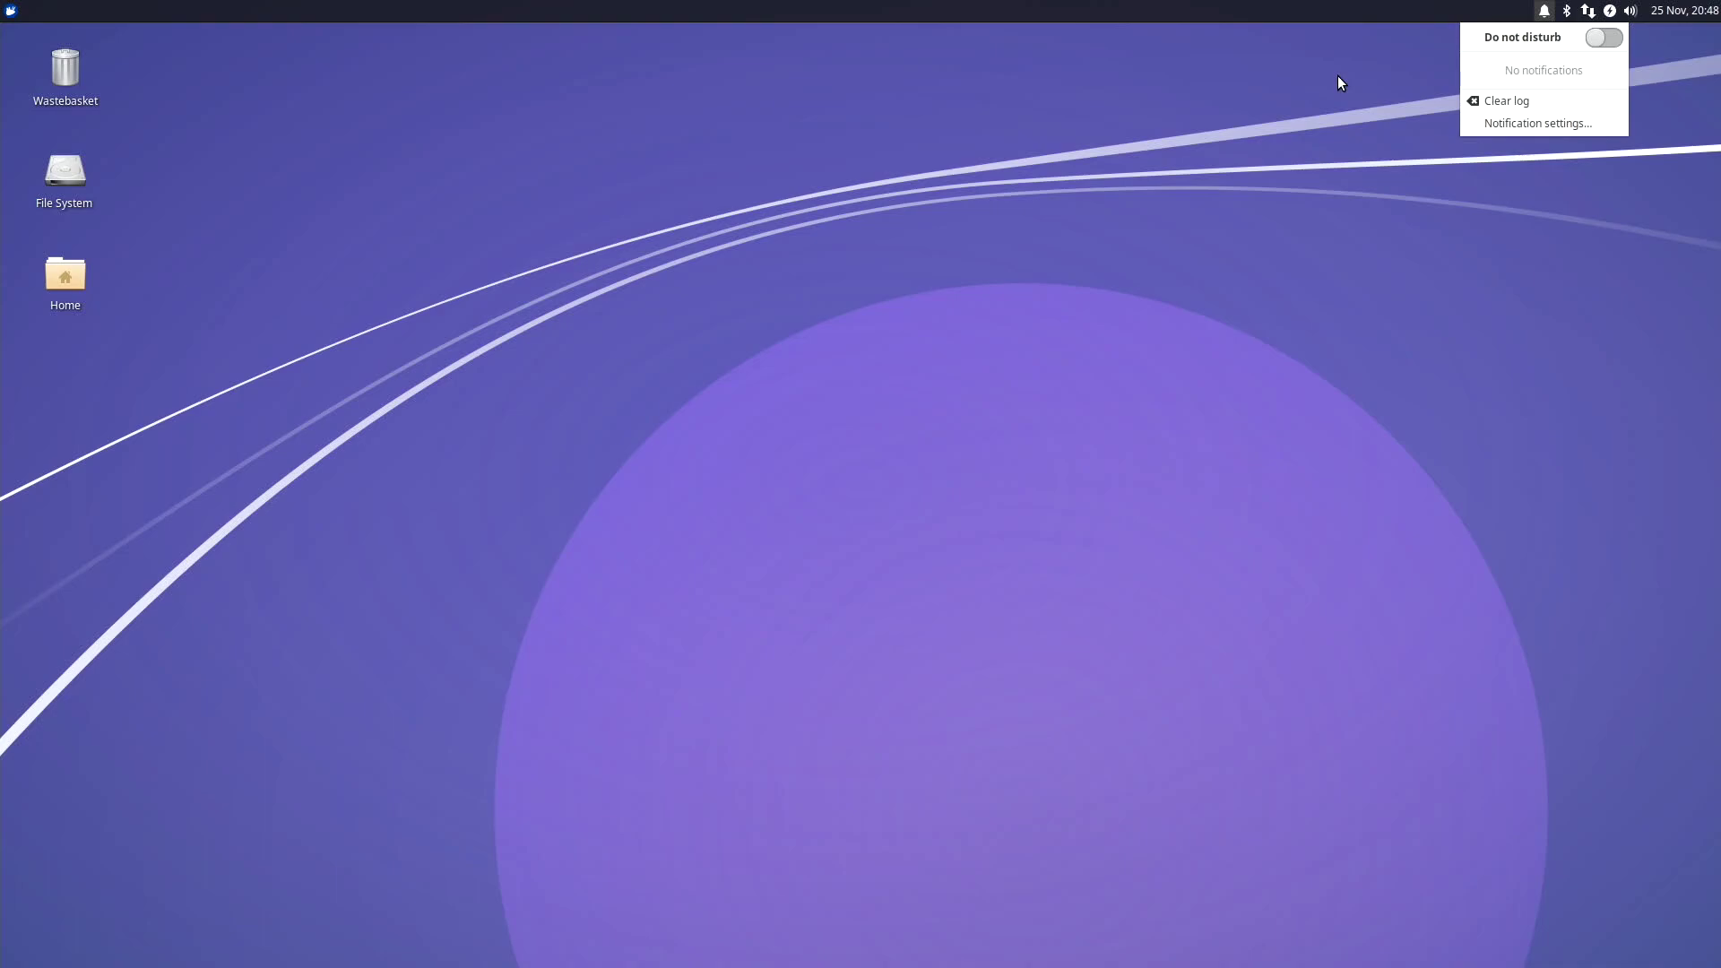
pyautogui.click(1543, 12)
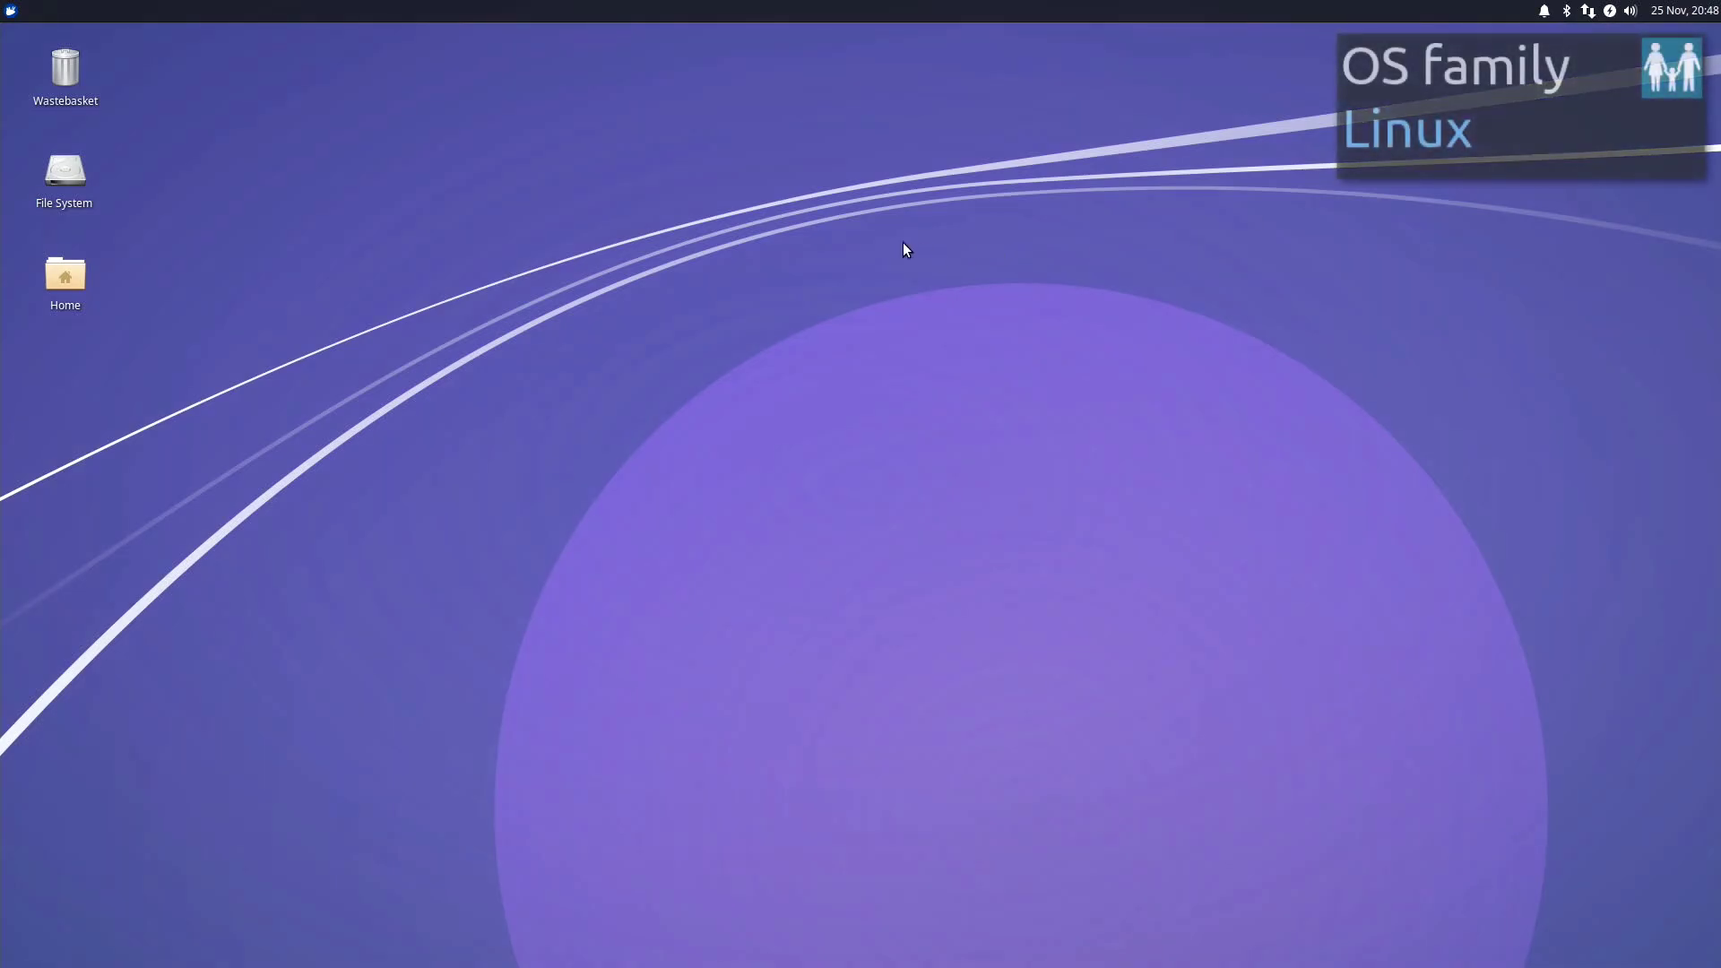
pyautogui.rightClick(888, 238)
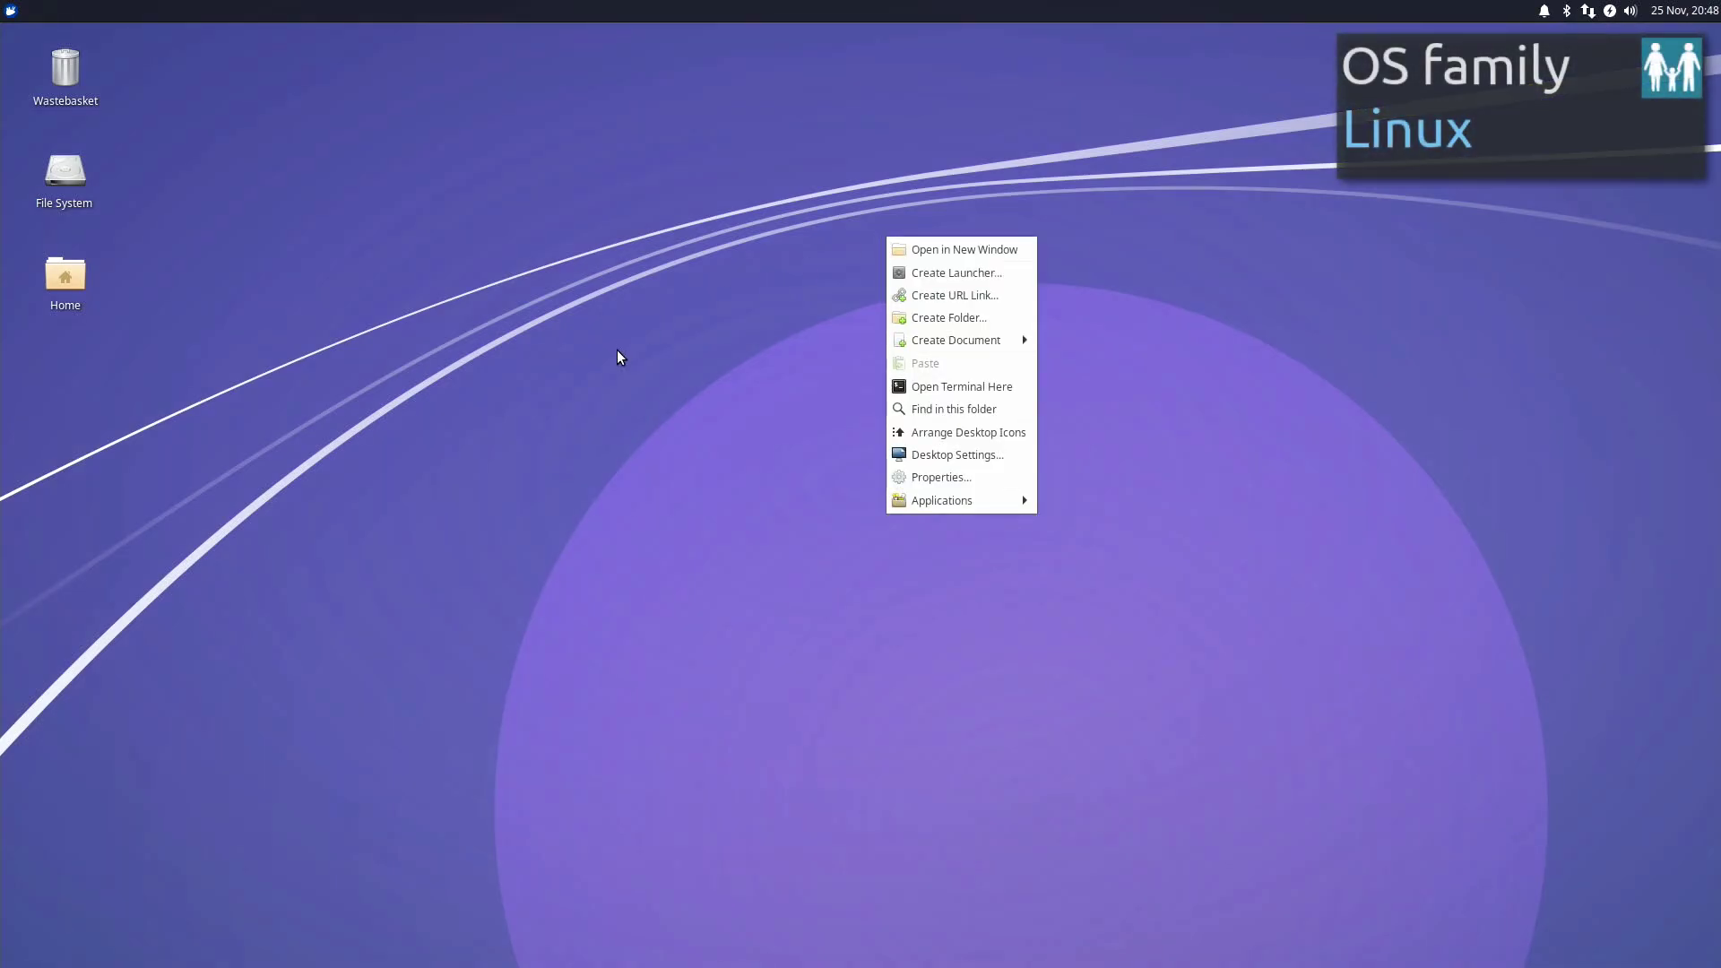
pyautogui.click(617, 350)
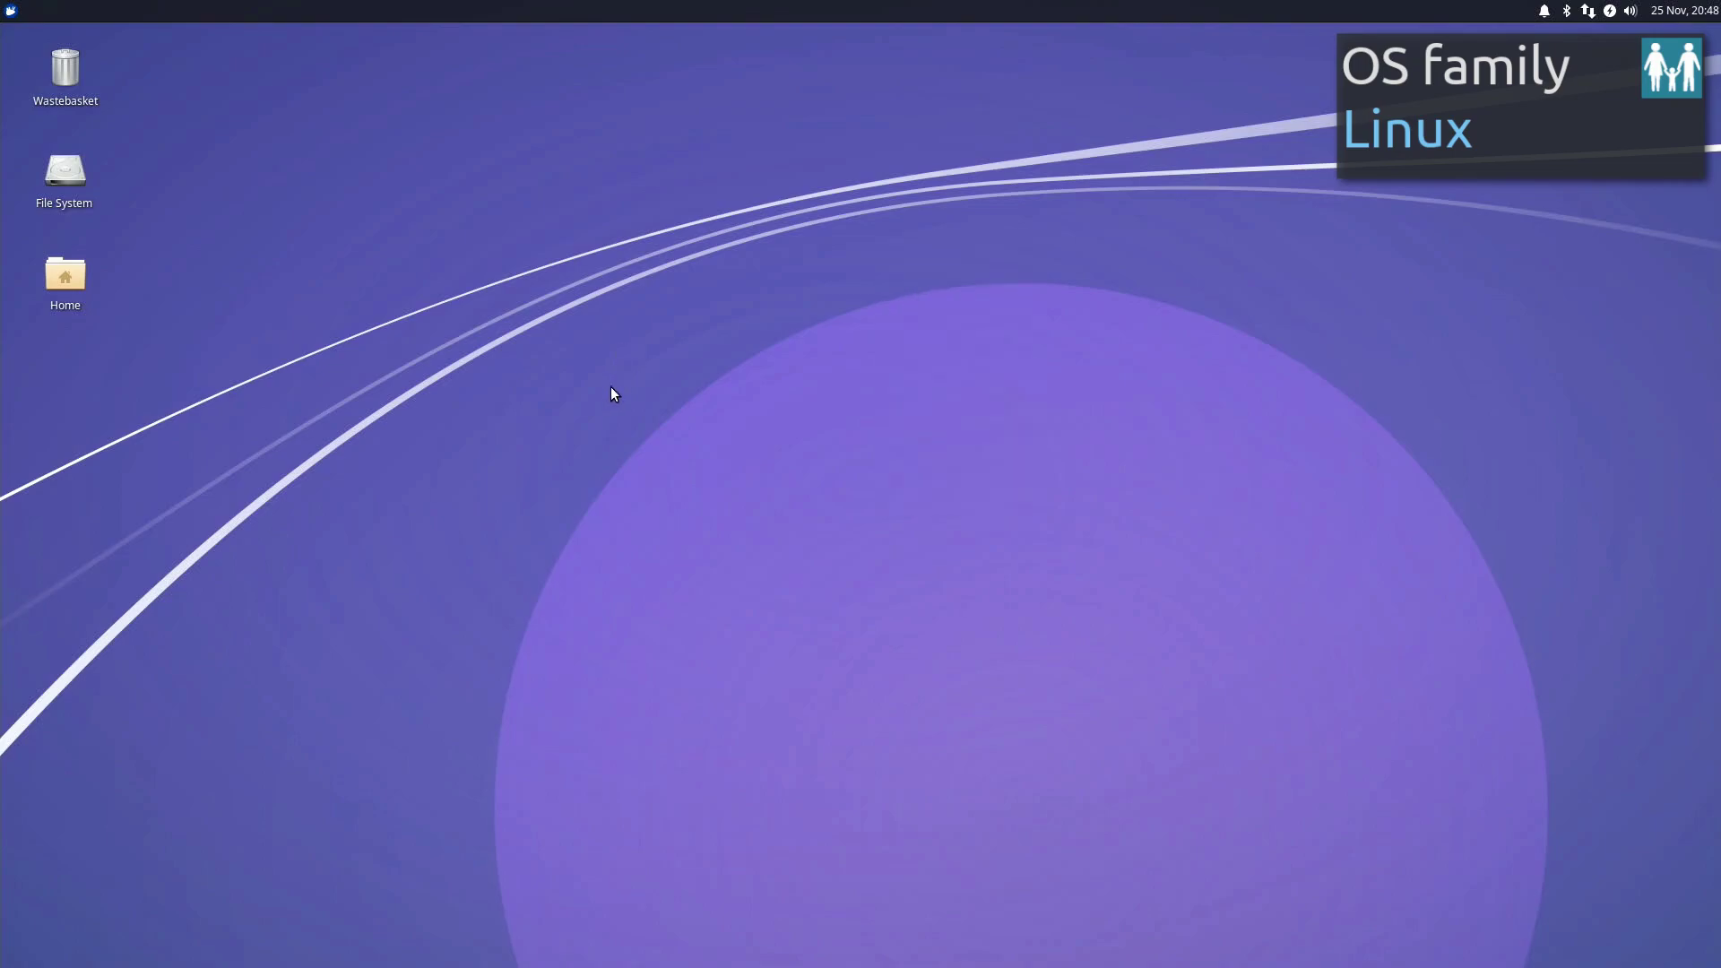
# View the session's log-out, restart, shut-down and suspend options, and cancel without ending the session
pyautogui.click(13, 11)
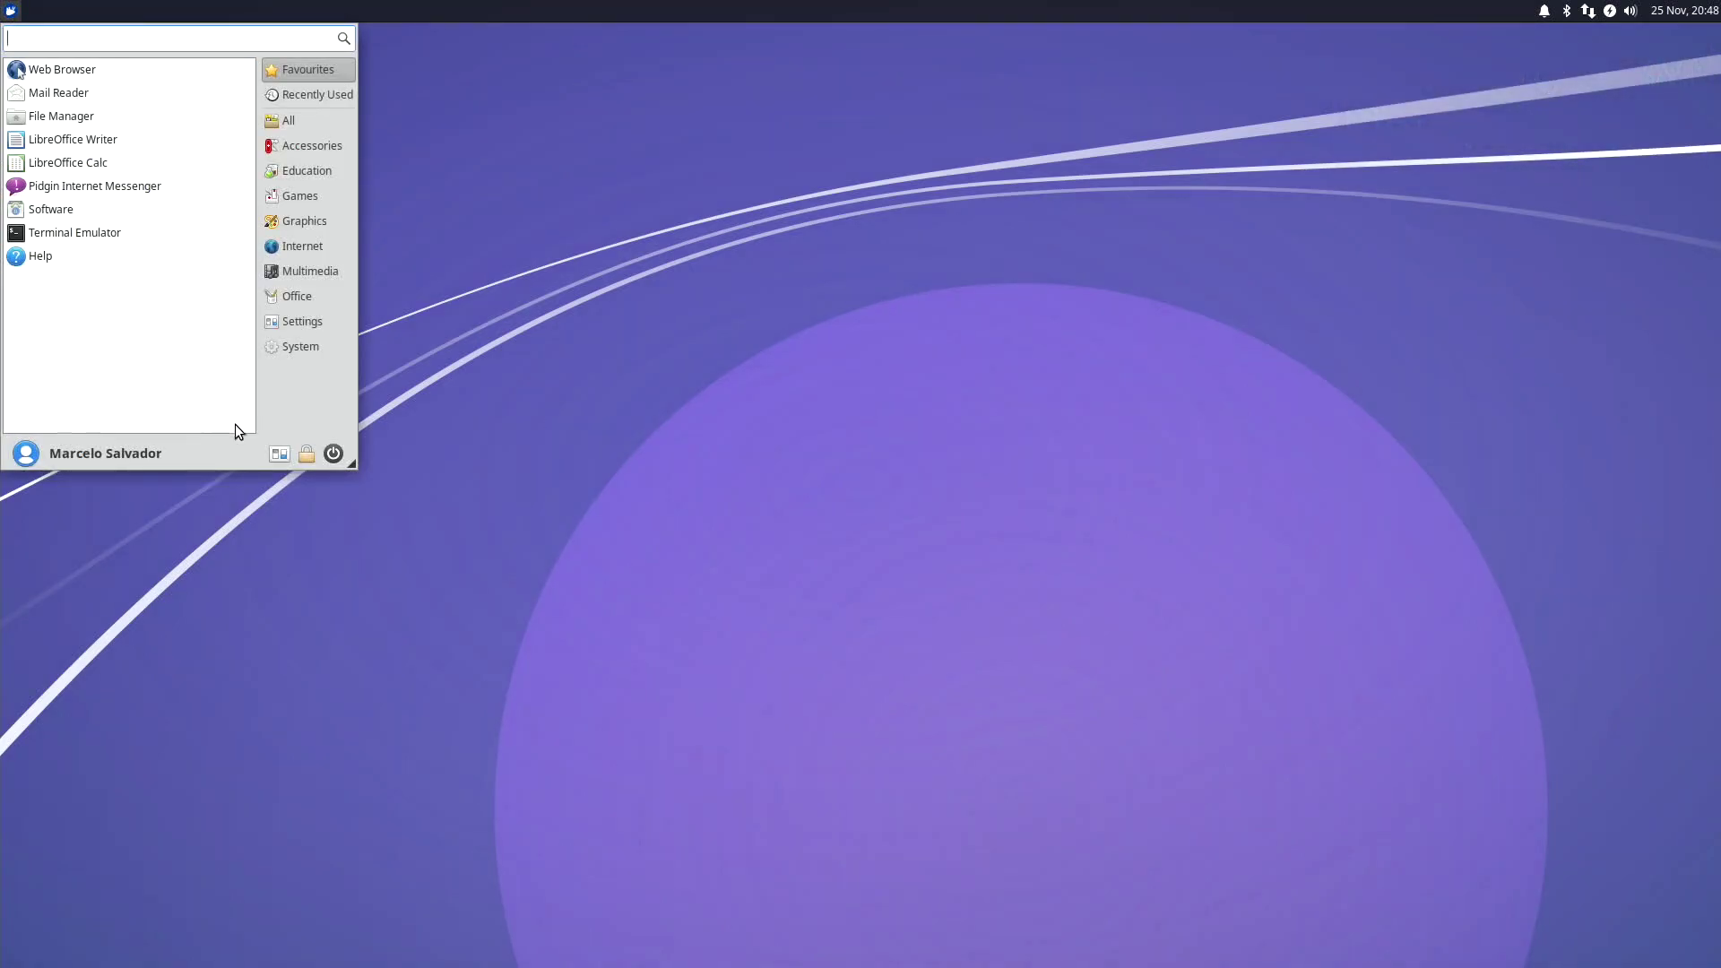
pyautogui.click(333, 453)
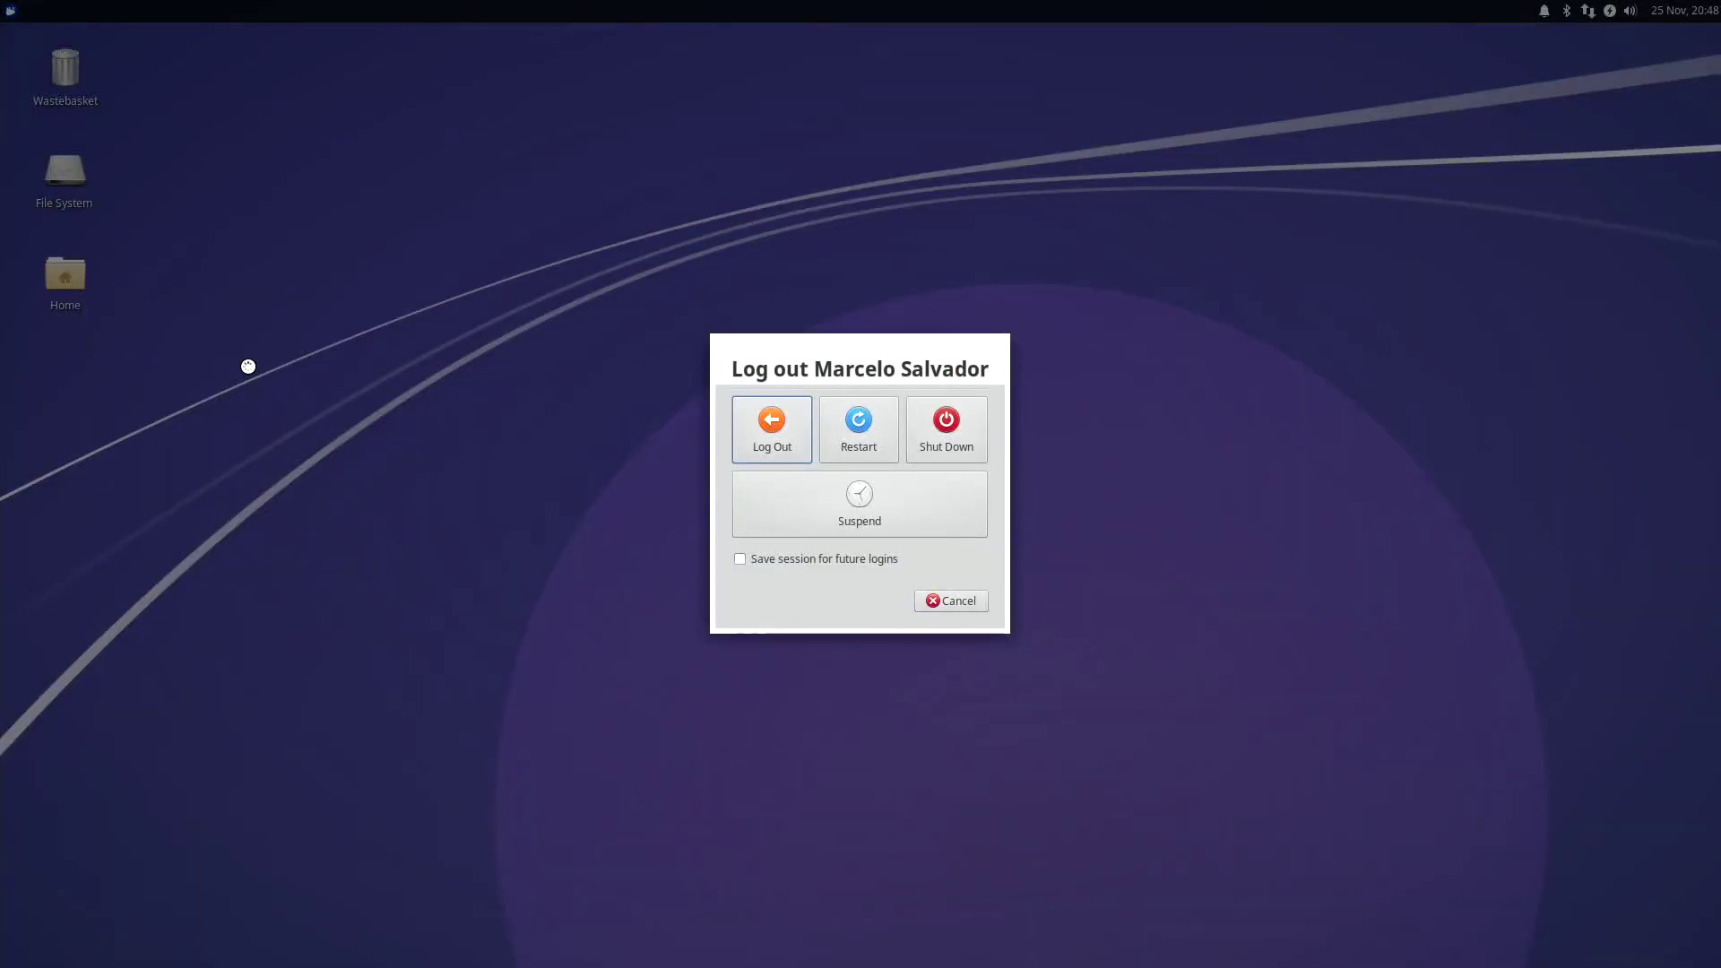
pyautogui.click(933, 600)
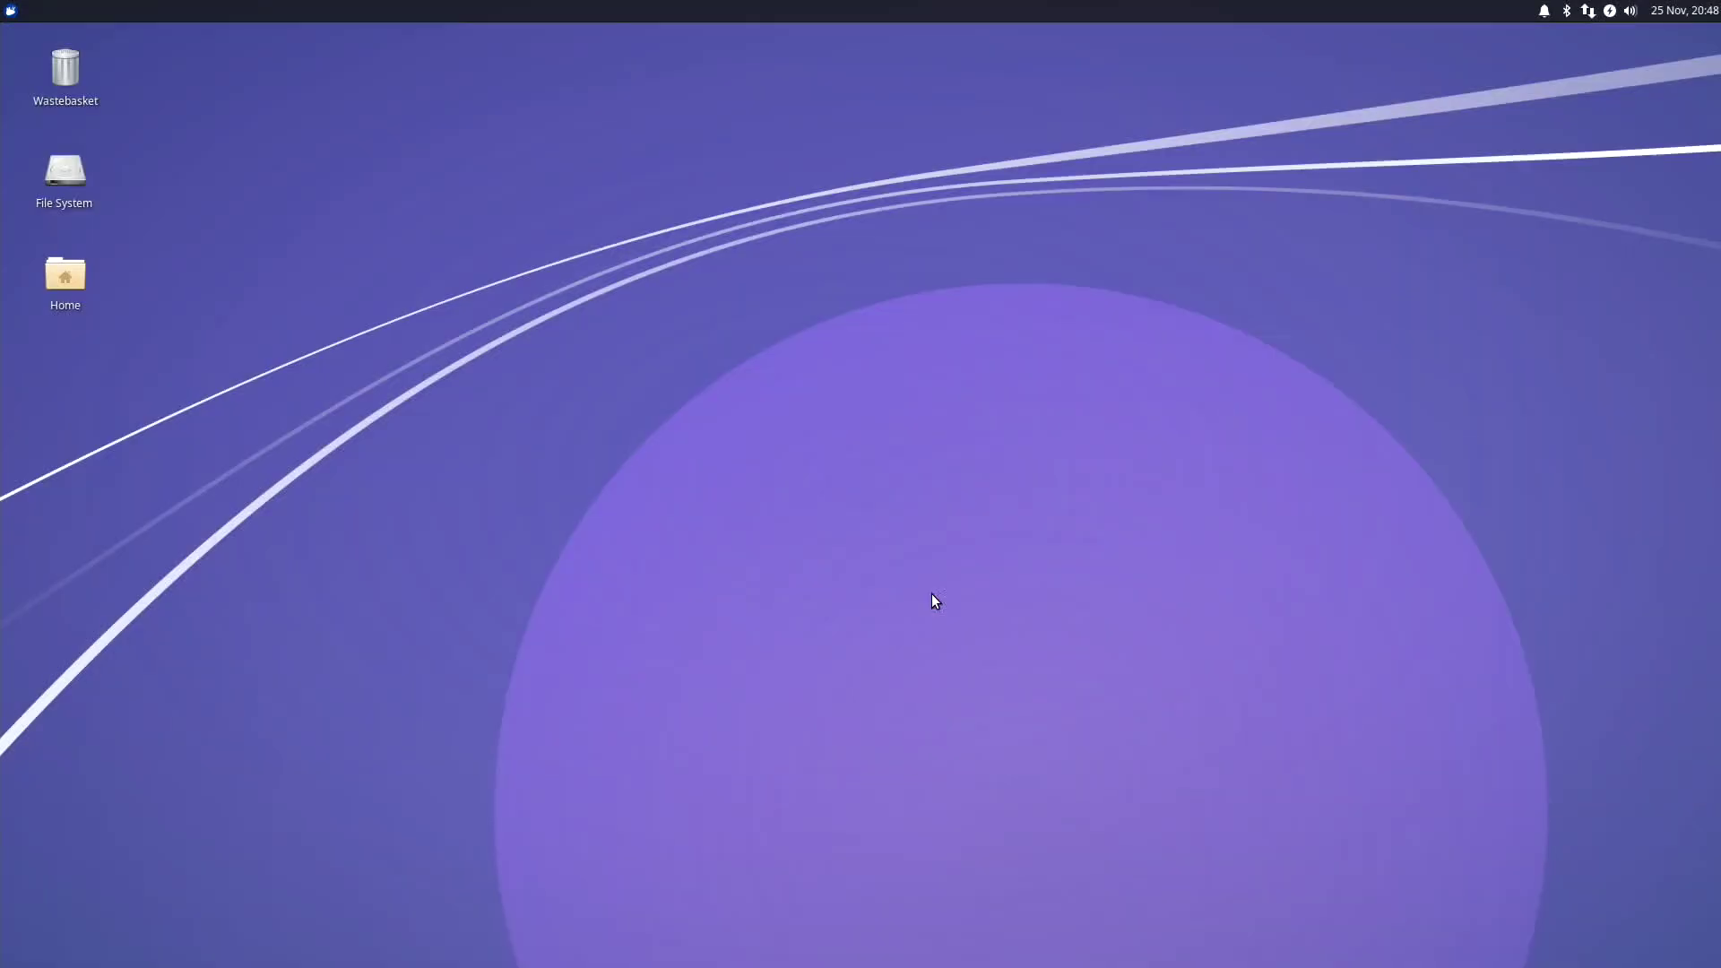
# Open the Terminal Emulator and move its window up and to the left of the screen centre
pyautogui.click(11, 10)
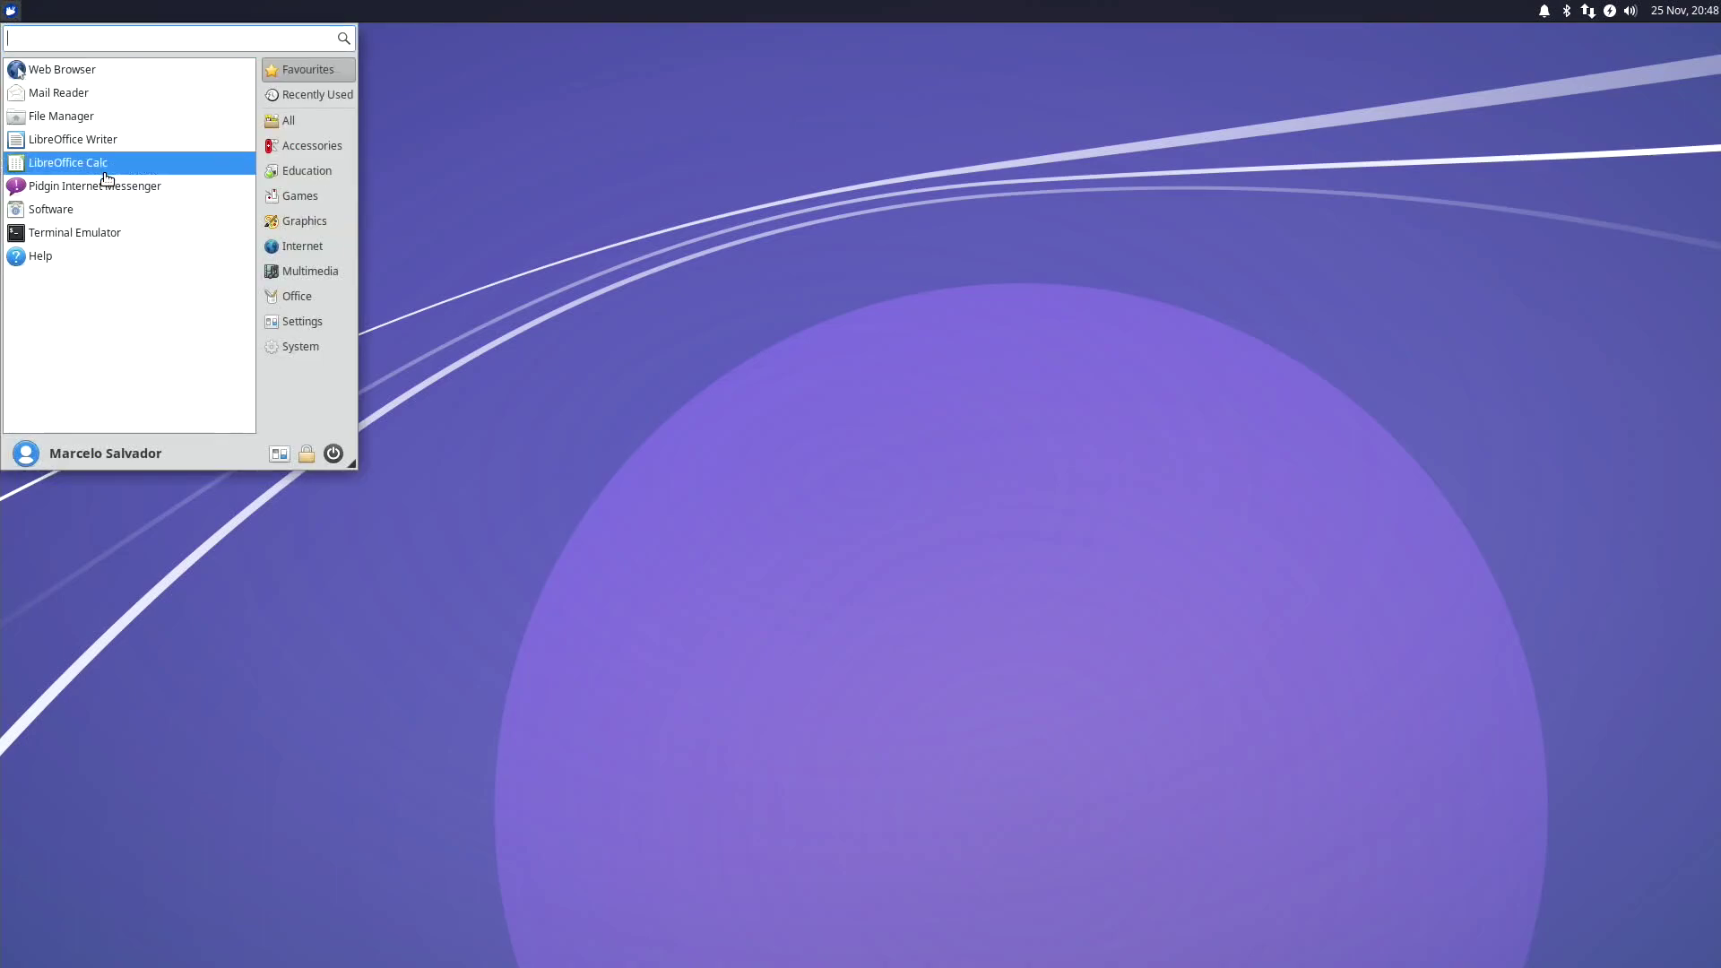
pyautogui.click(104, 232)
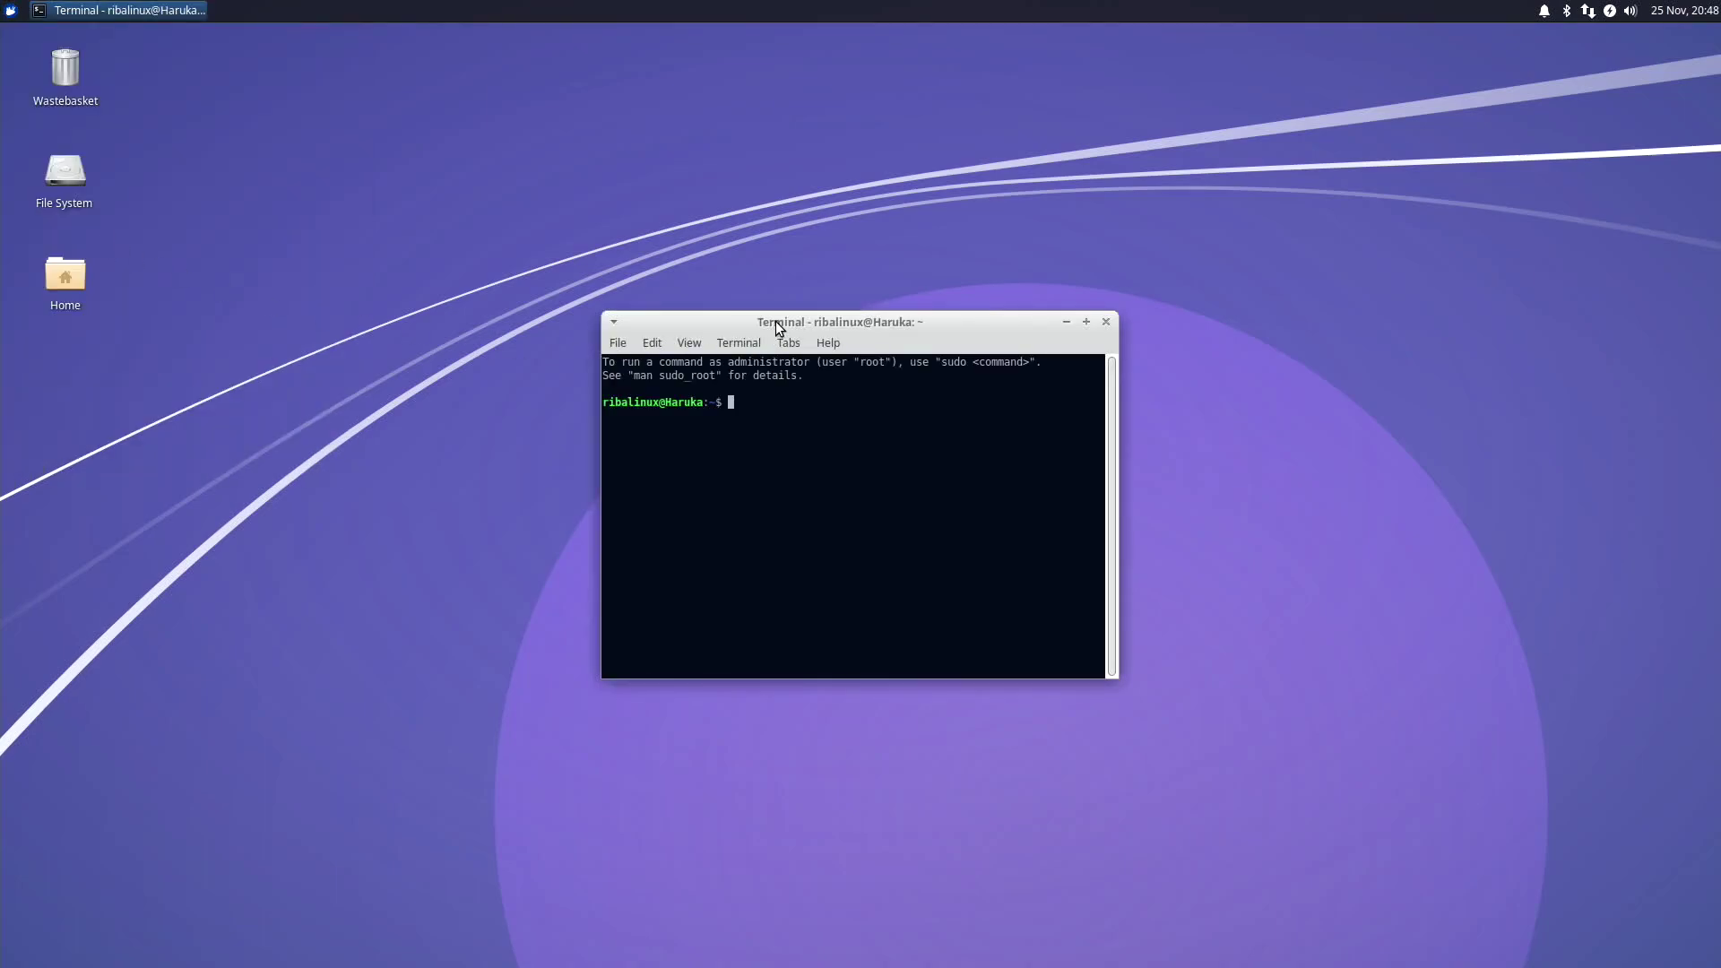
pyautogui.moveTo(776, 321); pyautogui.dragTo(508, 234)
# Open the Home folder in the file manager and cycle through the open windows, ending on the terminal
pyautogui.doubleClick(73, 276)
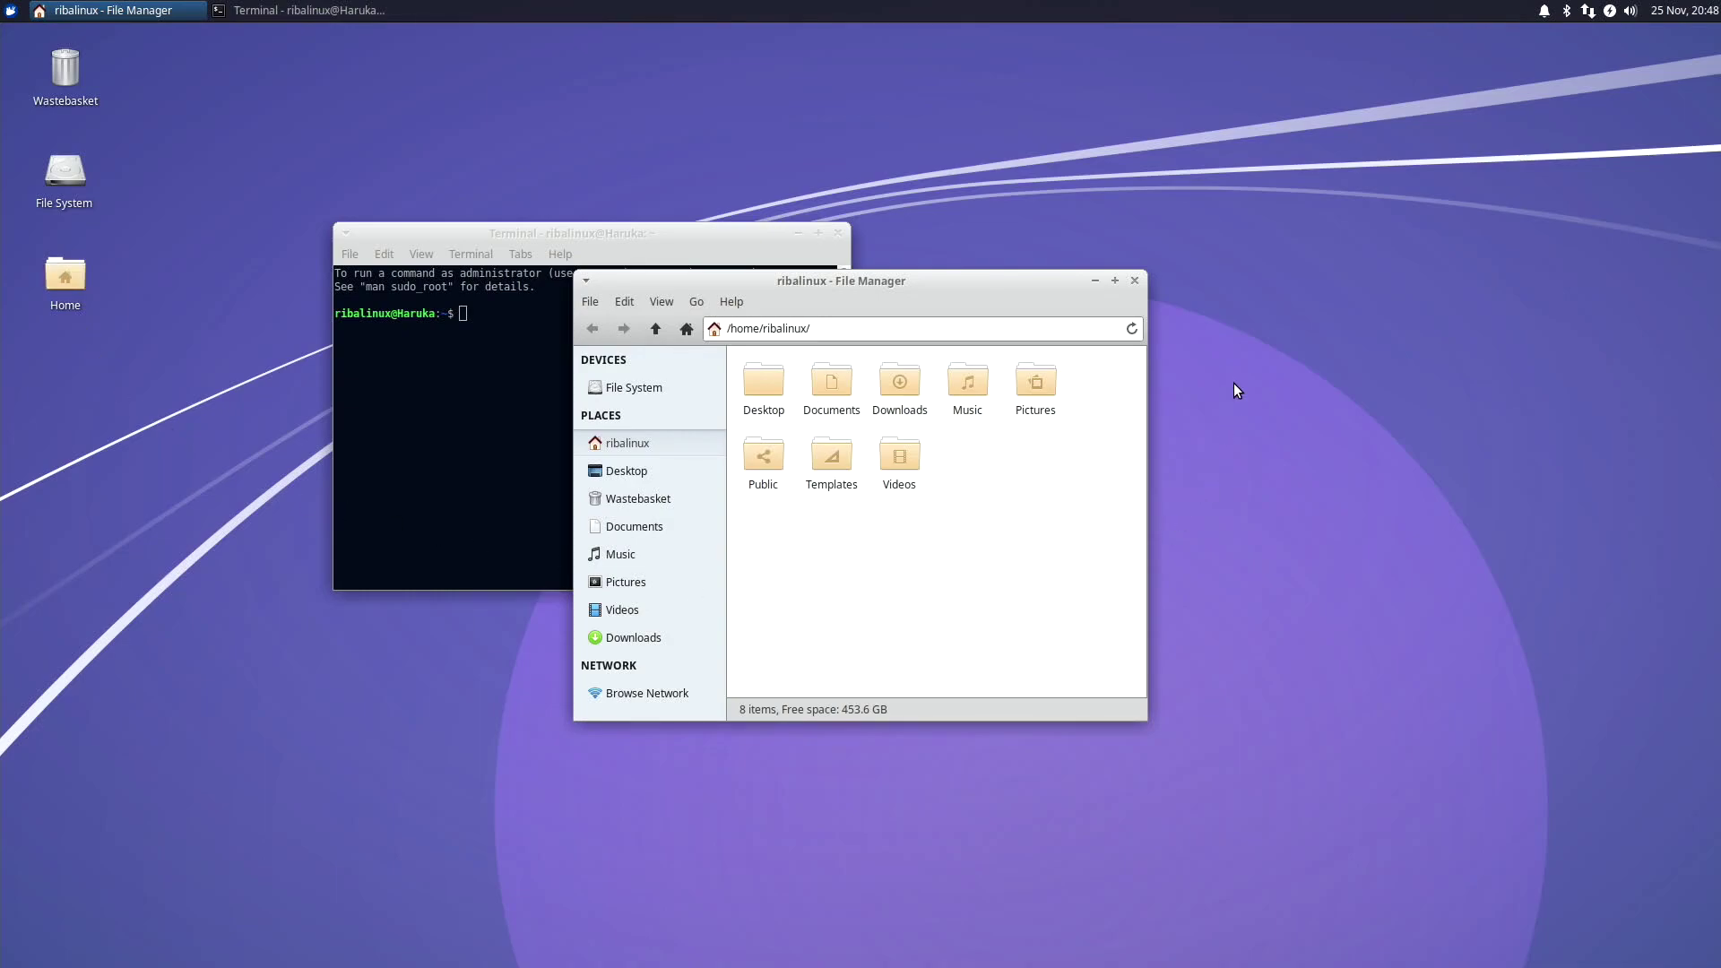
pyautogui.hotkey('alt', 'Tab')
pyautogui.hotkey('alt', 'Tab')
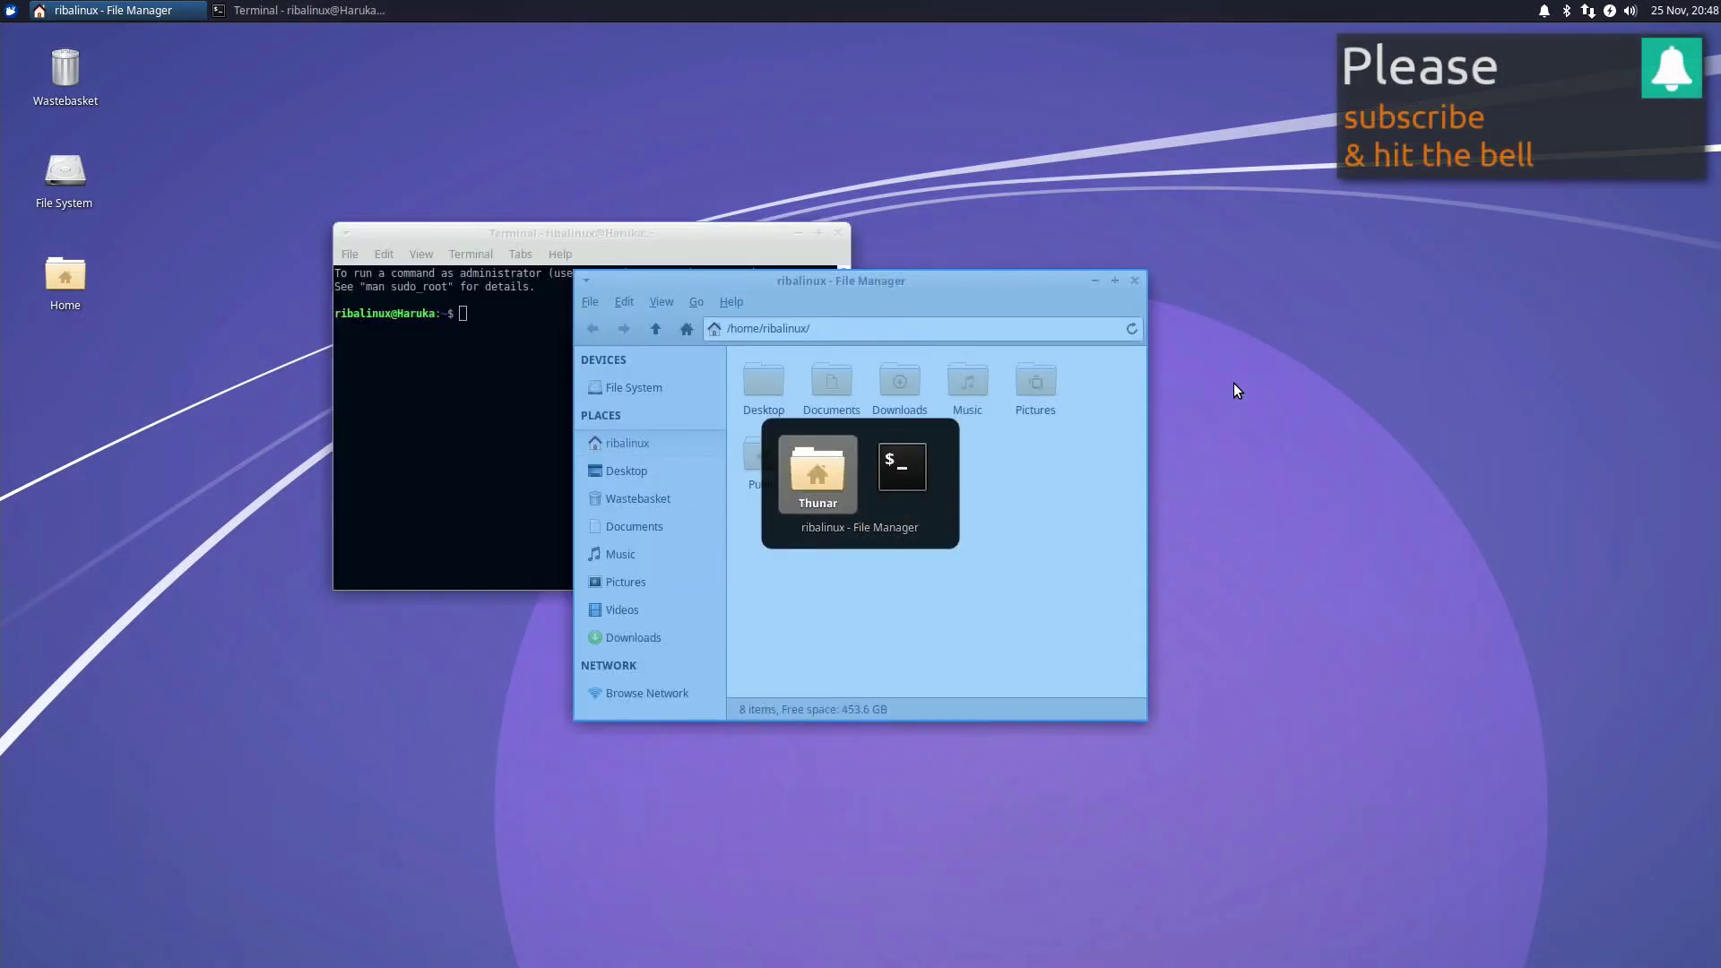
pyautogui.hotkey('alt', 'Tab')
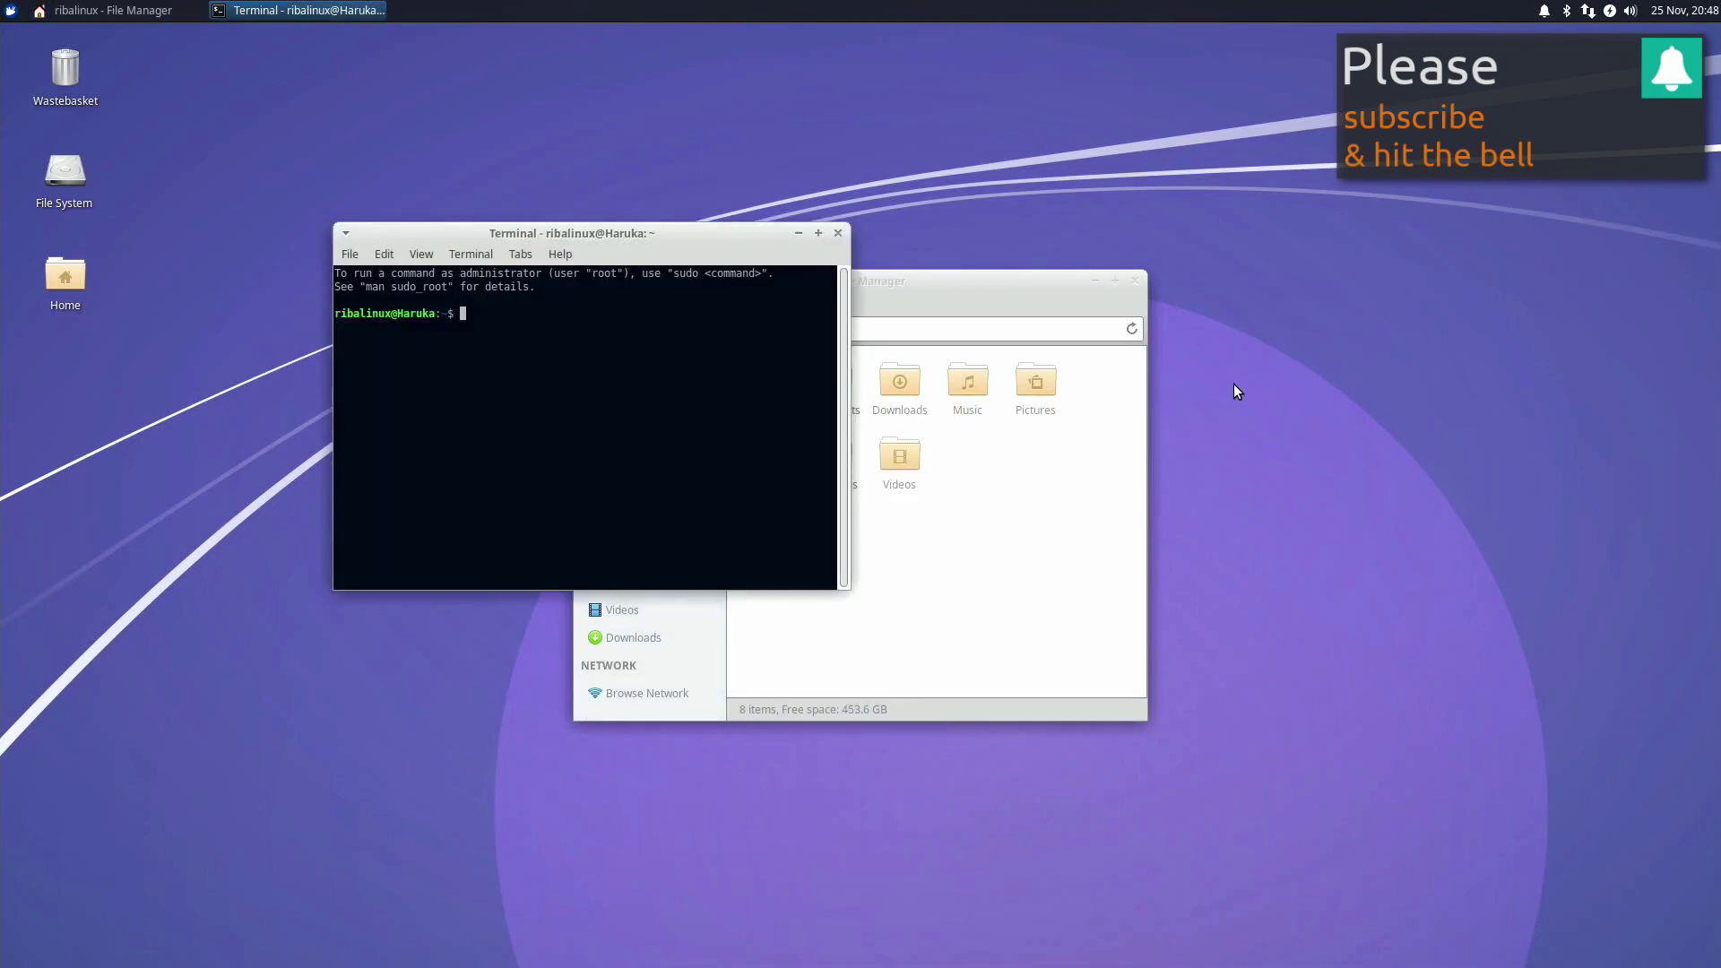
# Close the terminal, and try out maximising, restoring and minimising the file manager window showing the Home folder
pyautogui.click(839, 233)
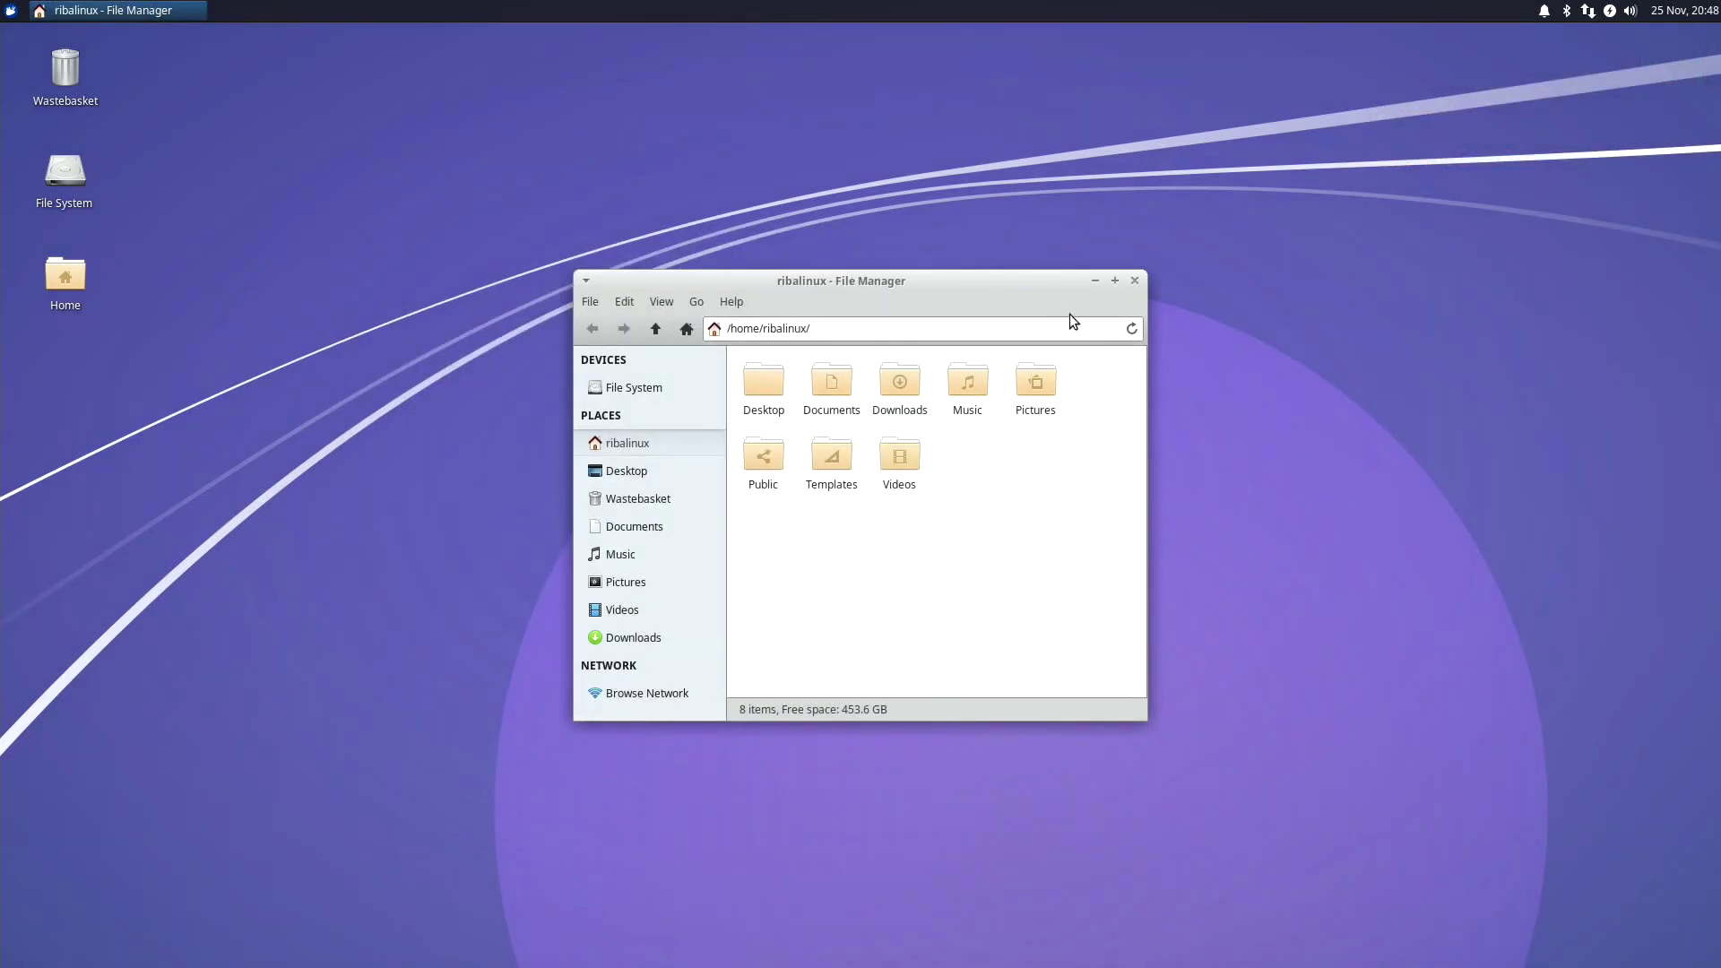
pyautogui.click(1115, 282)
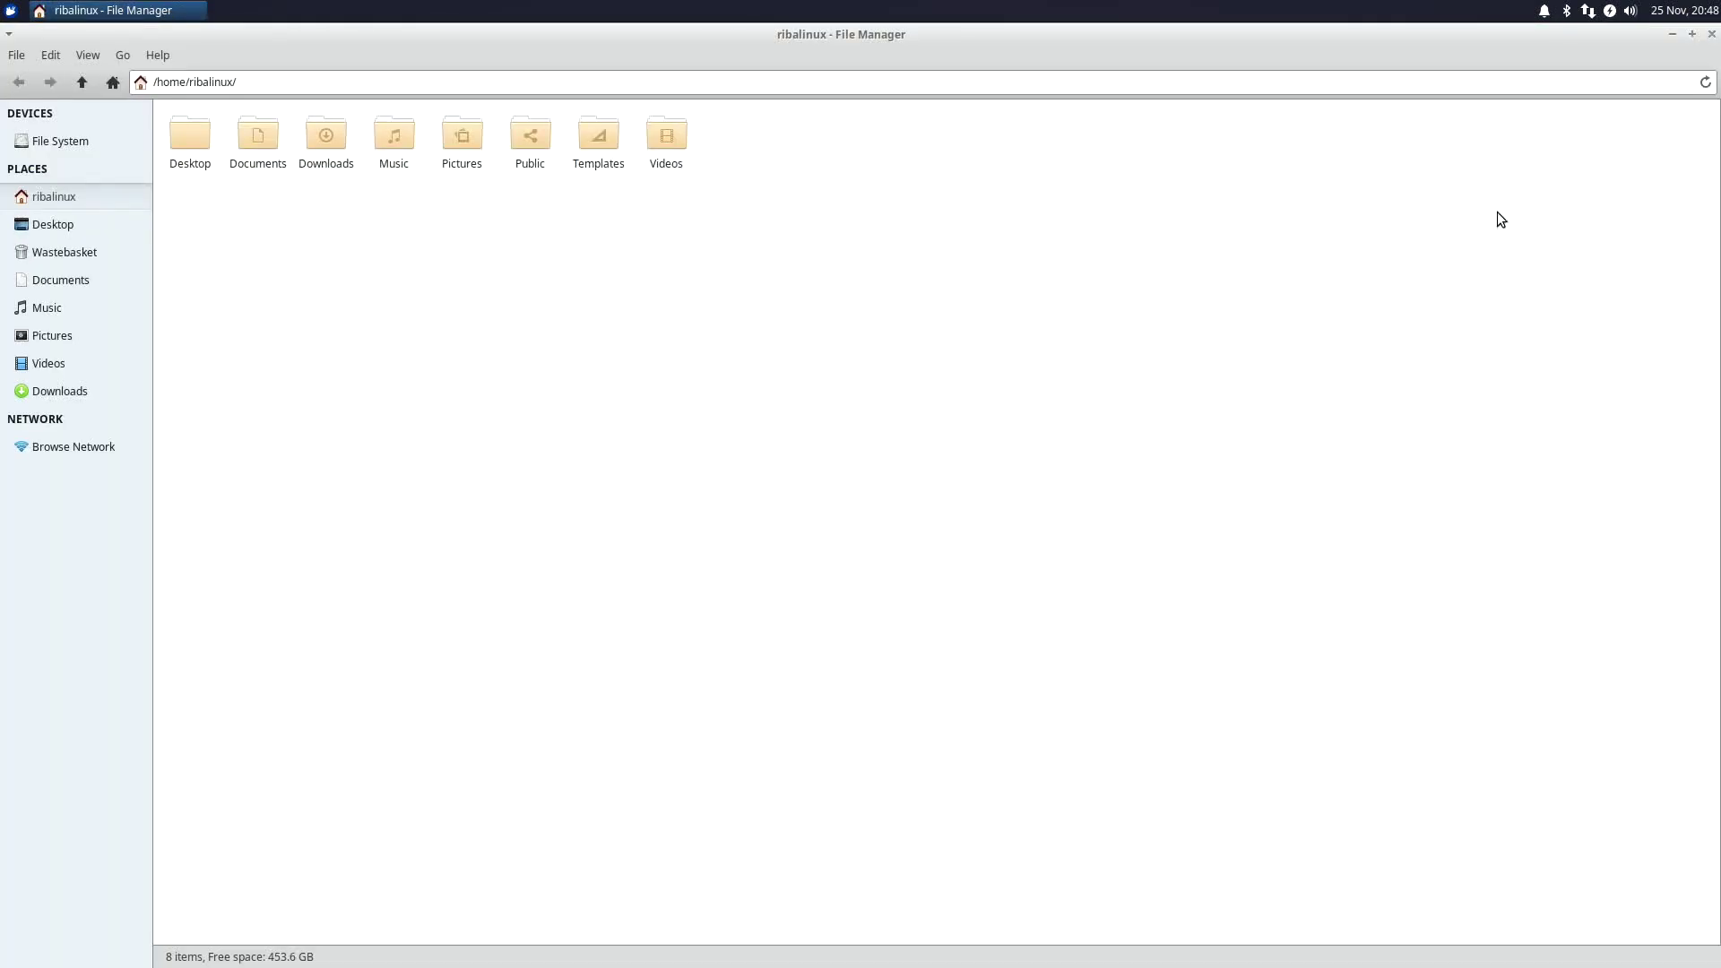
pyautogui.click(1692, 34)
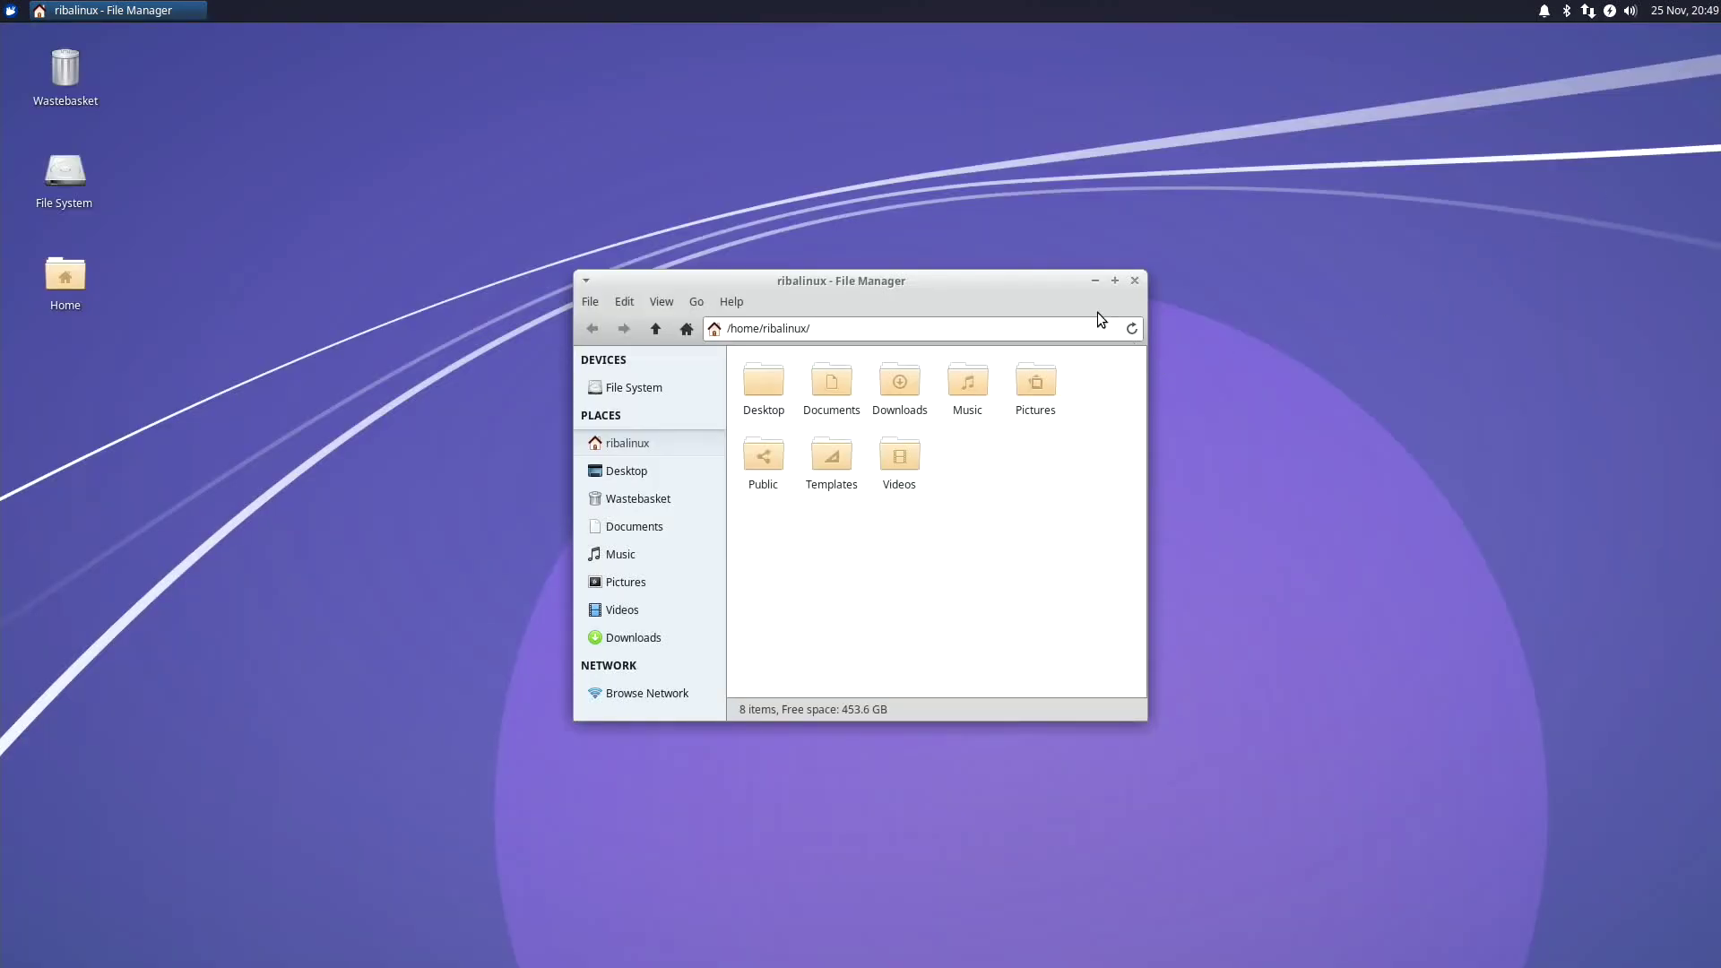
pyautogui.click(1093, 284)
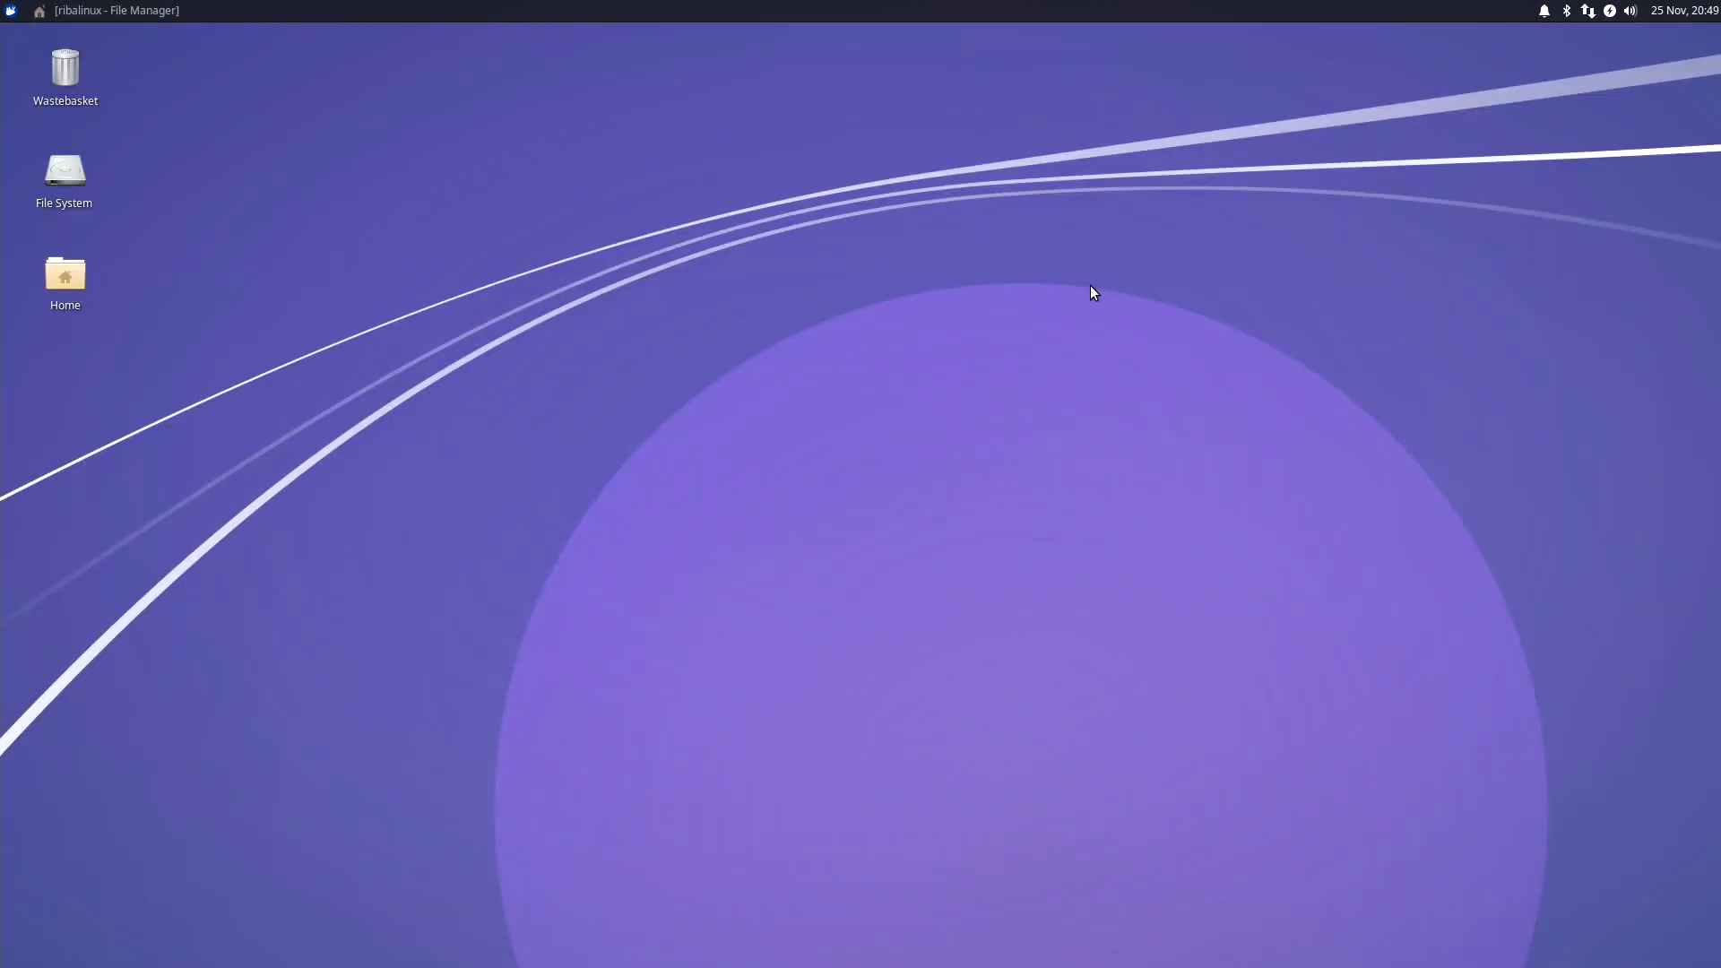
pyautogui.click(144, 12)
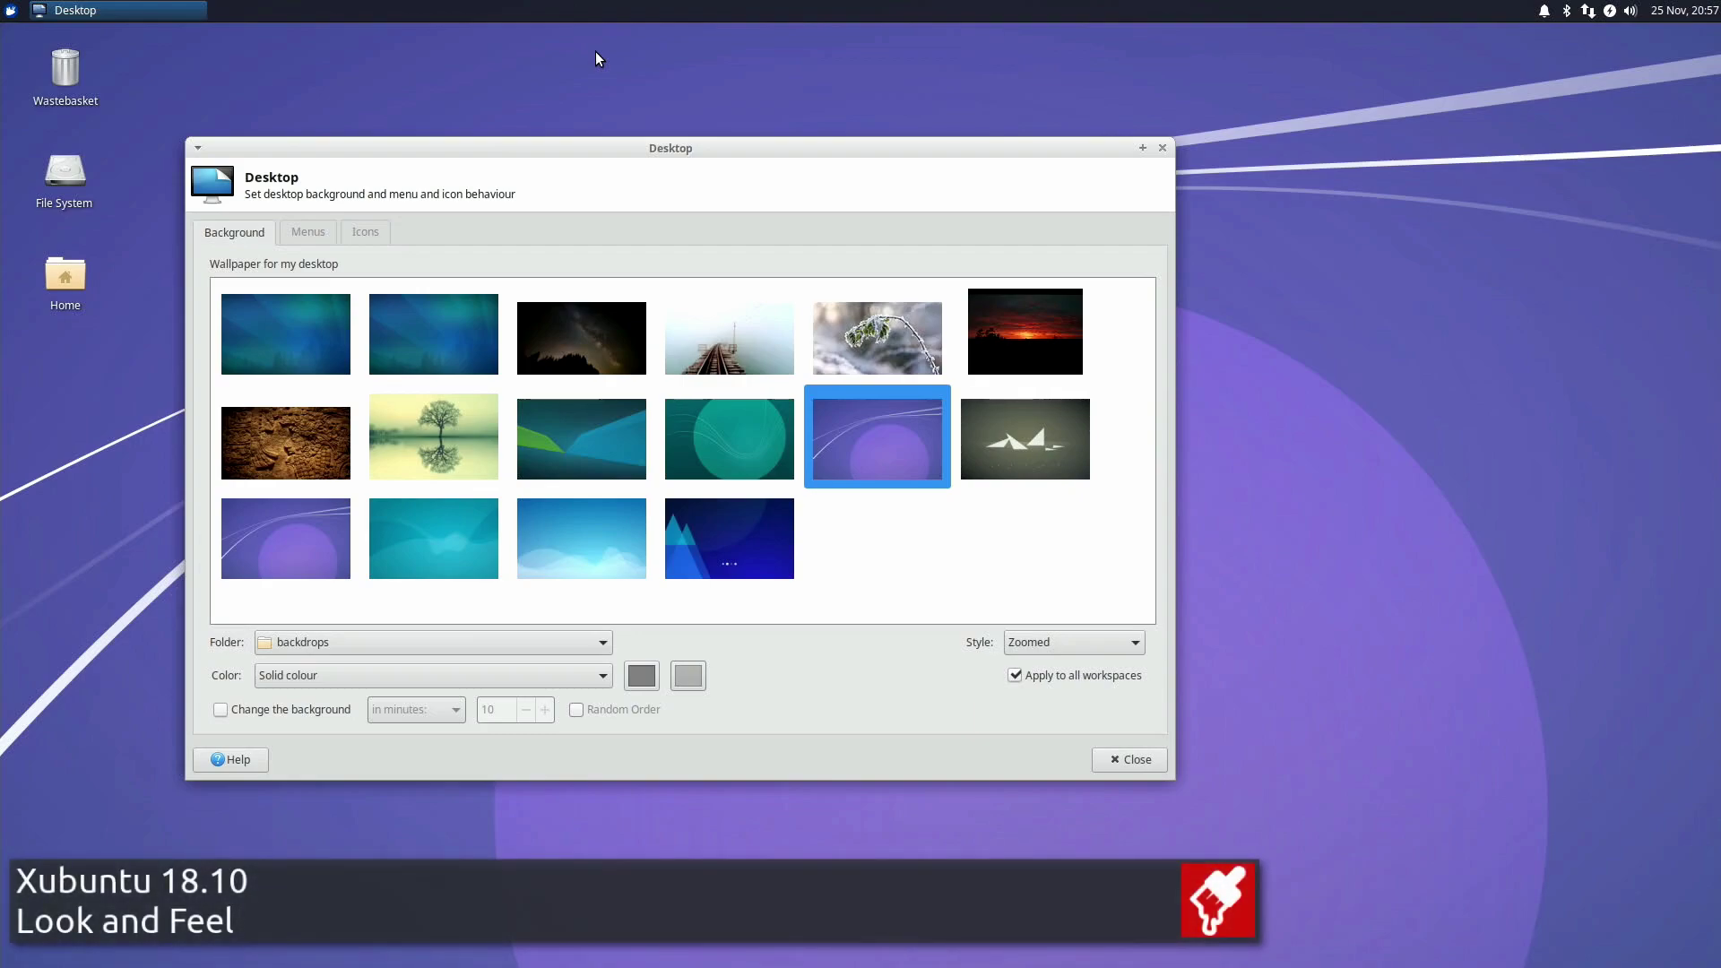
# Examine the Menus and Icons settings for the desktop
pyautogui.click(308, 232)
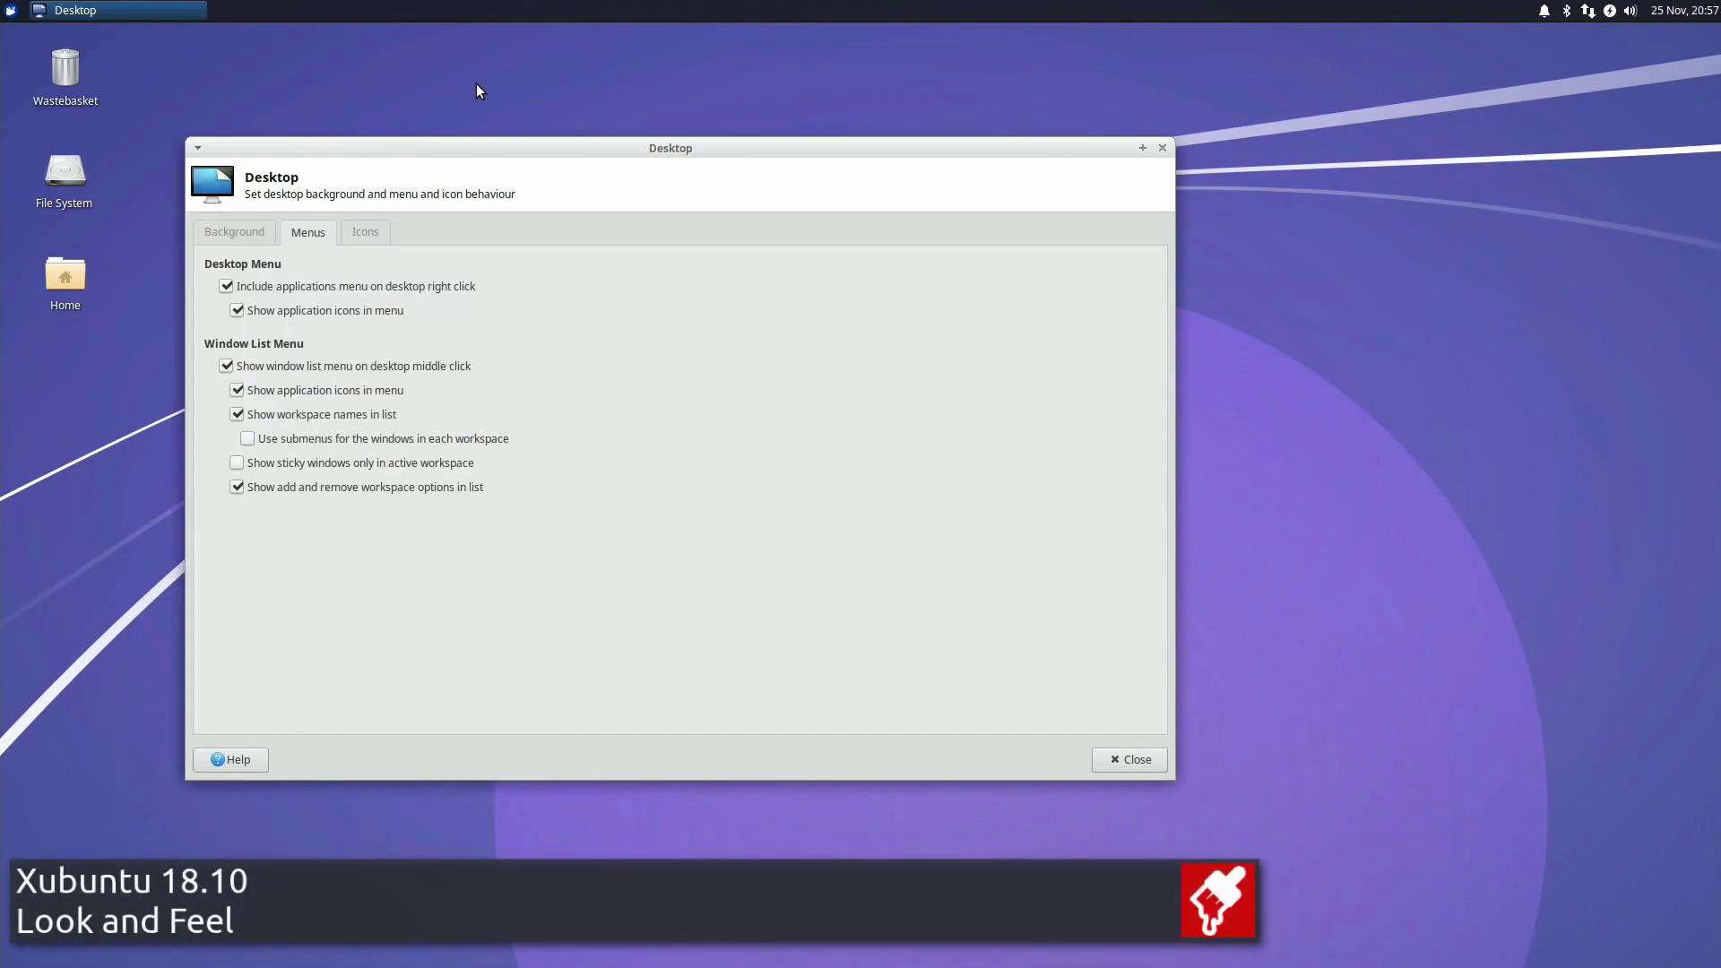
pyautogui.click(360, 232)
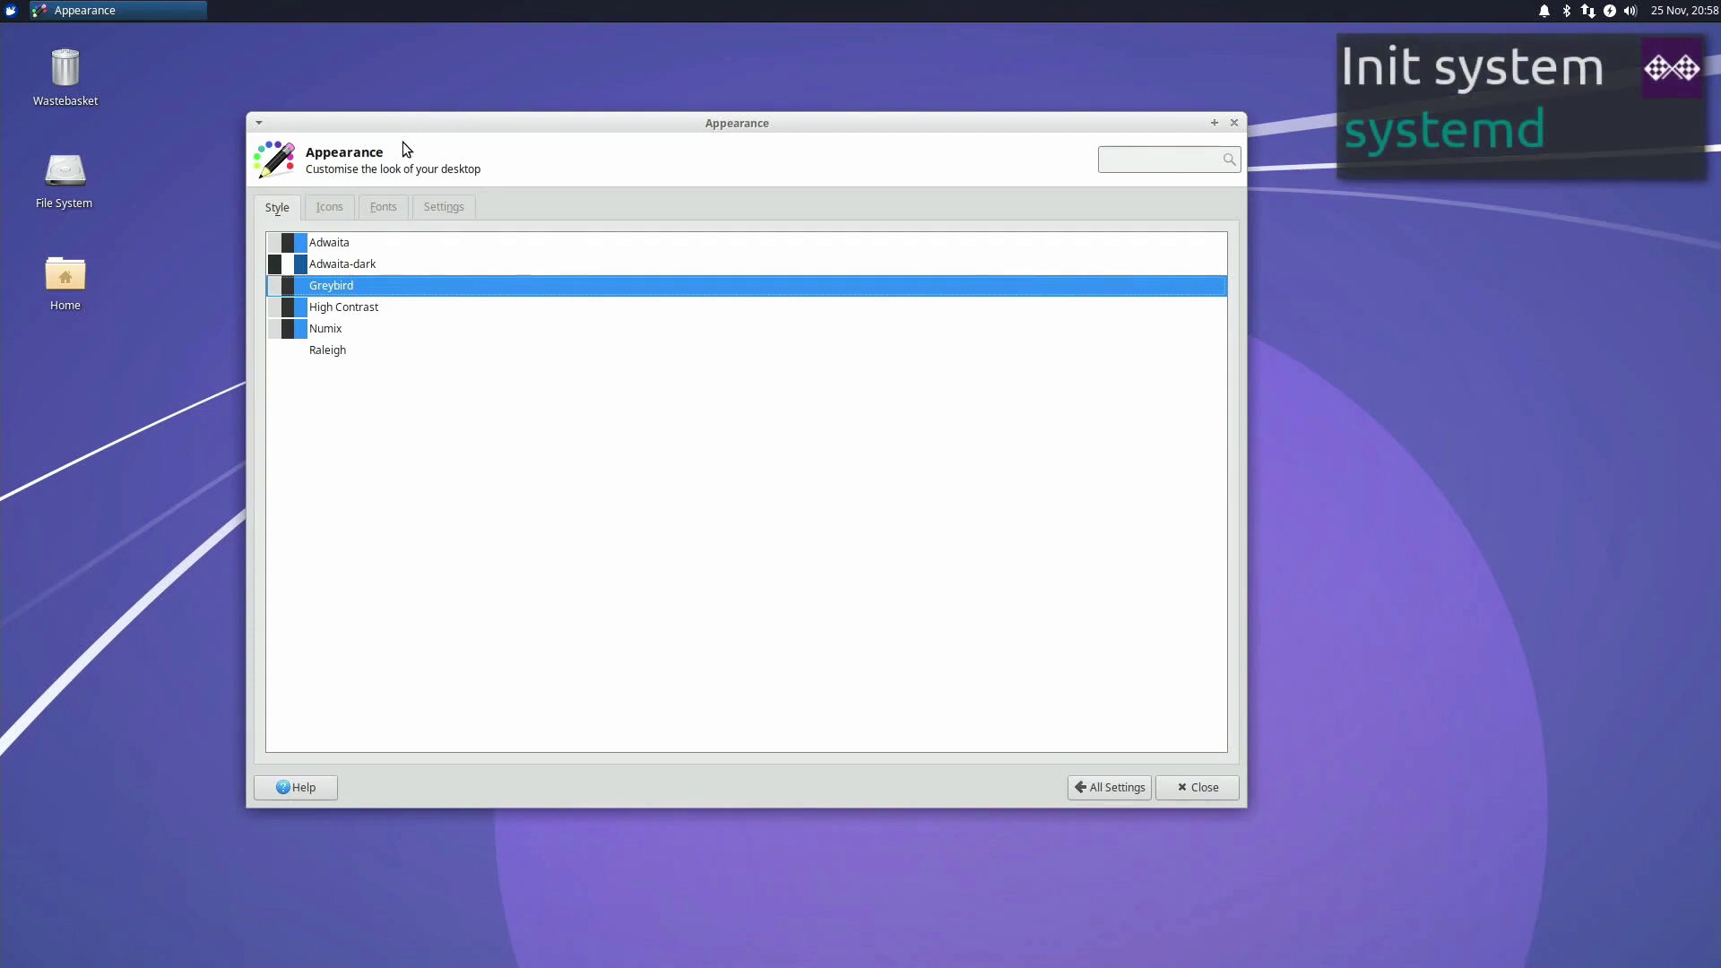
# Examine the icon themes, font options and general settings in the Appearance configuration
pyautogui.click(339, 206)
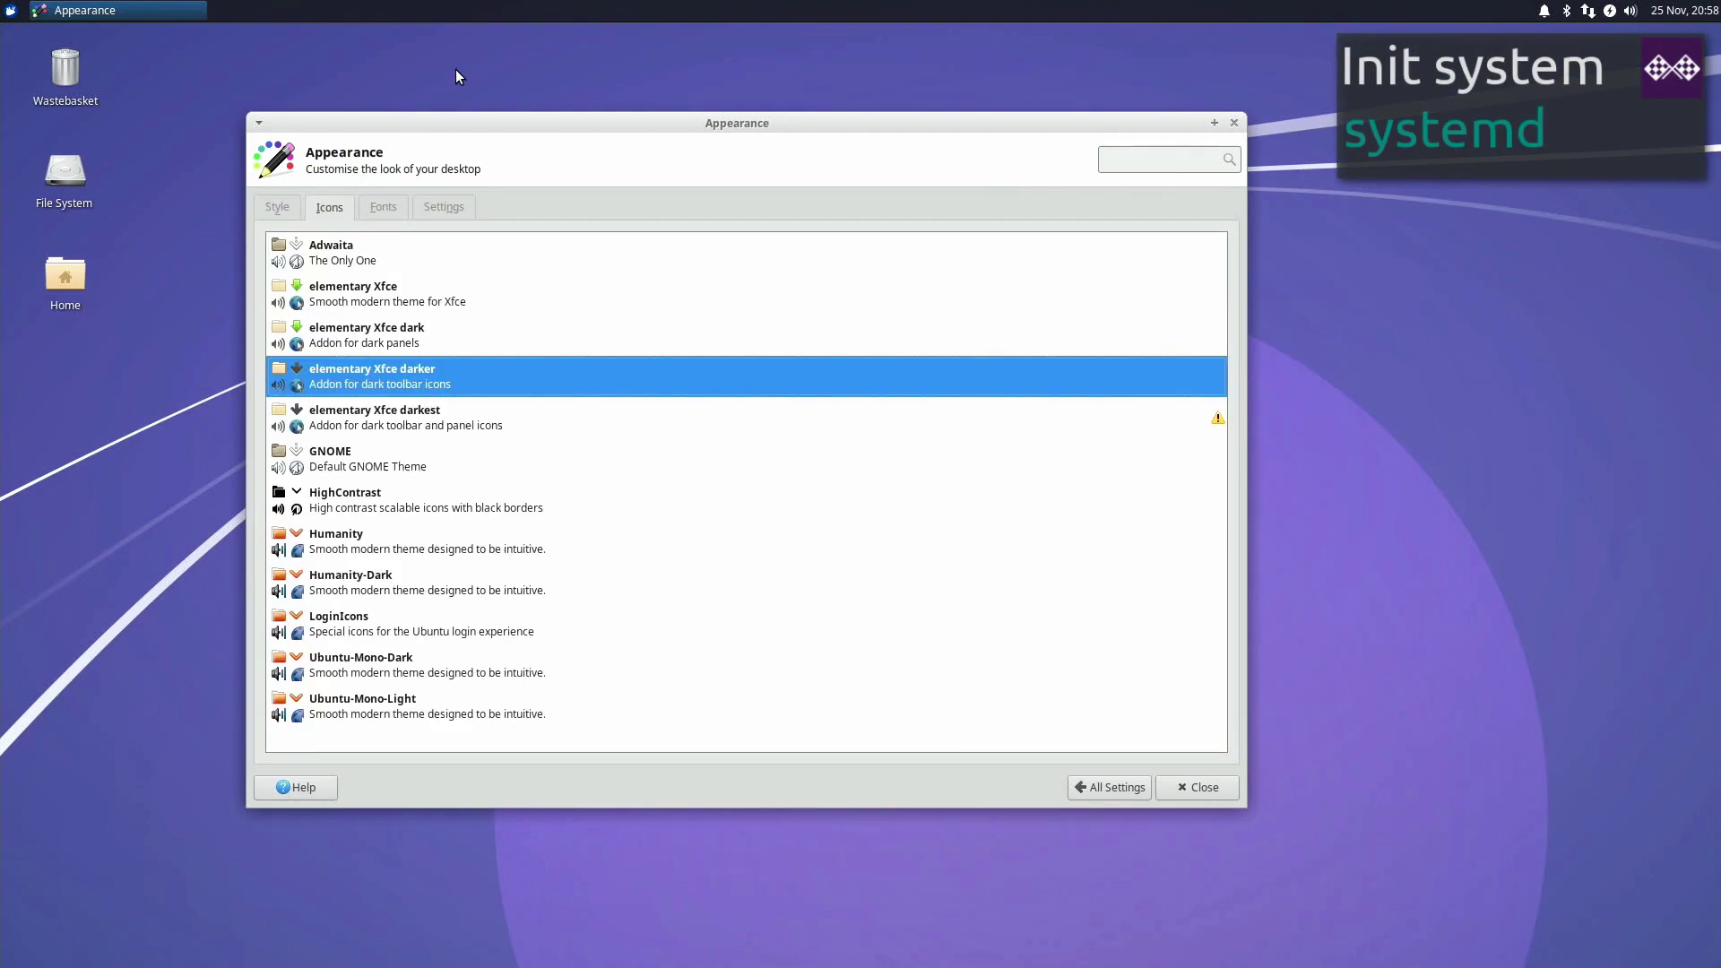
pyautogui.click(386, 205)
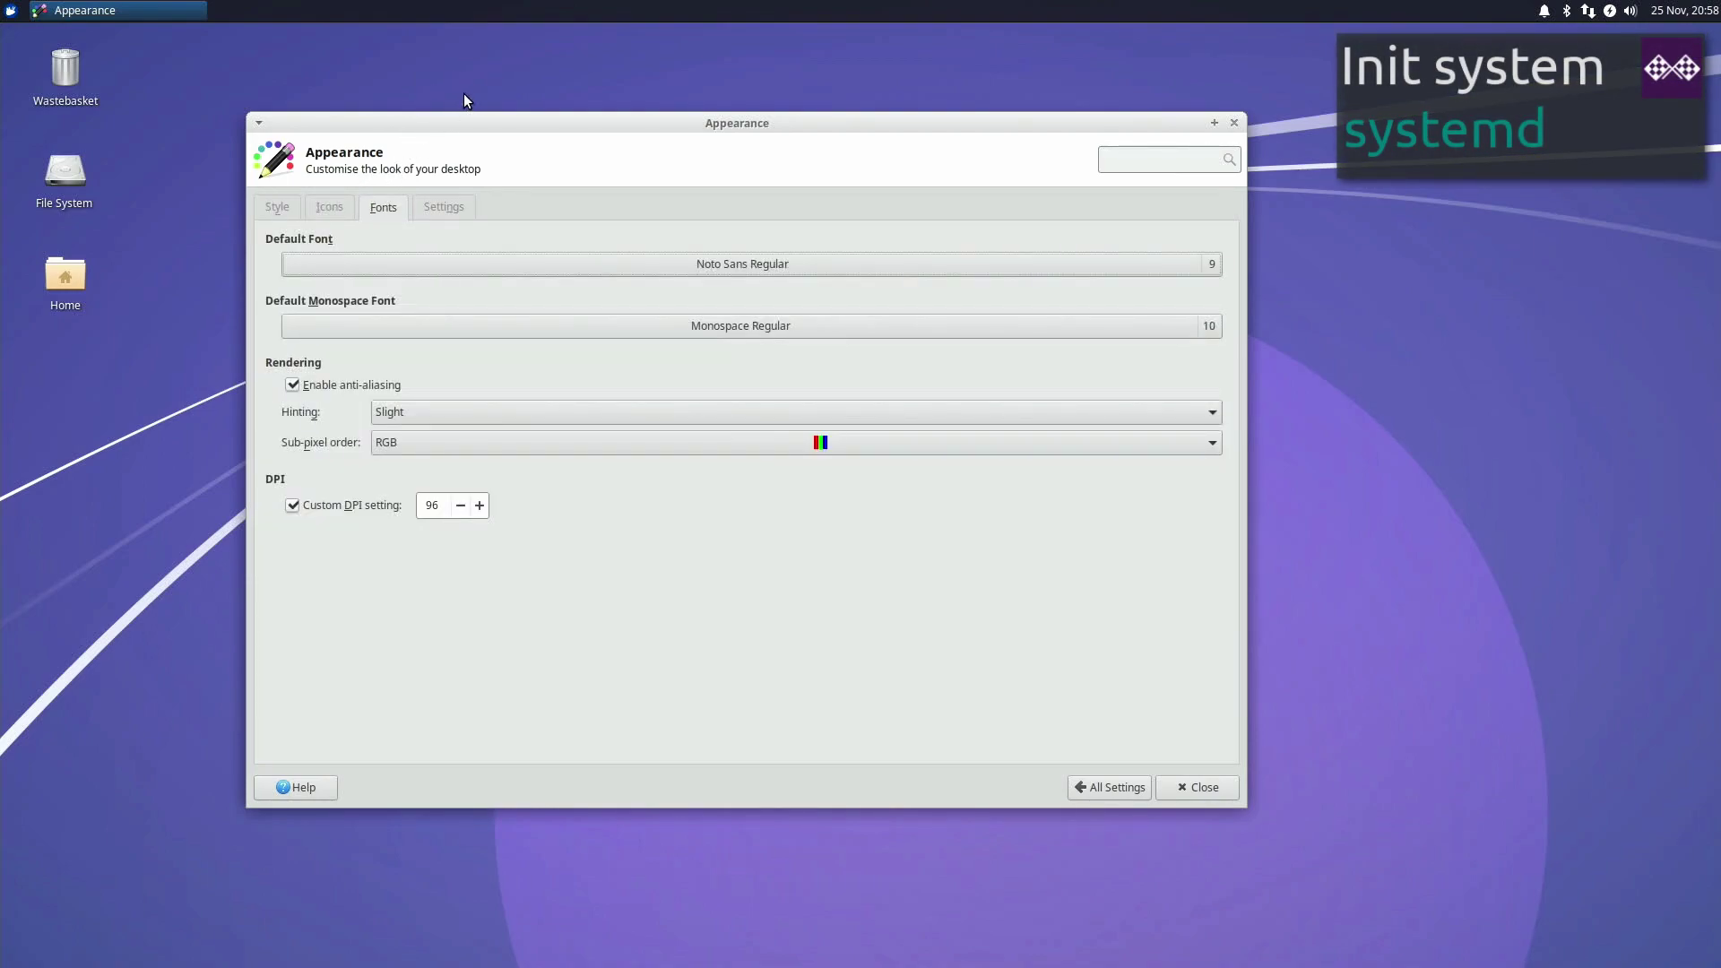
pyautogui.click(443, 206)
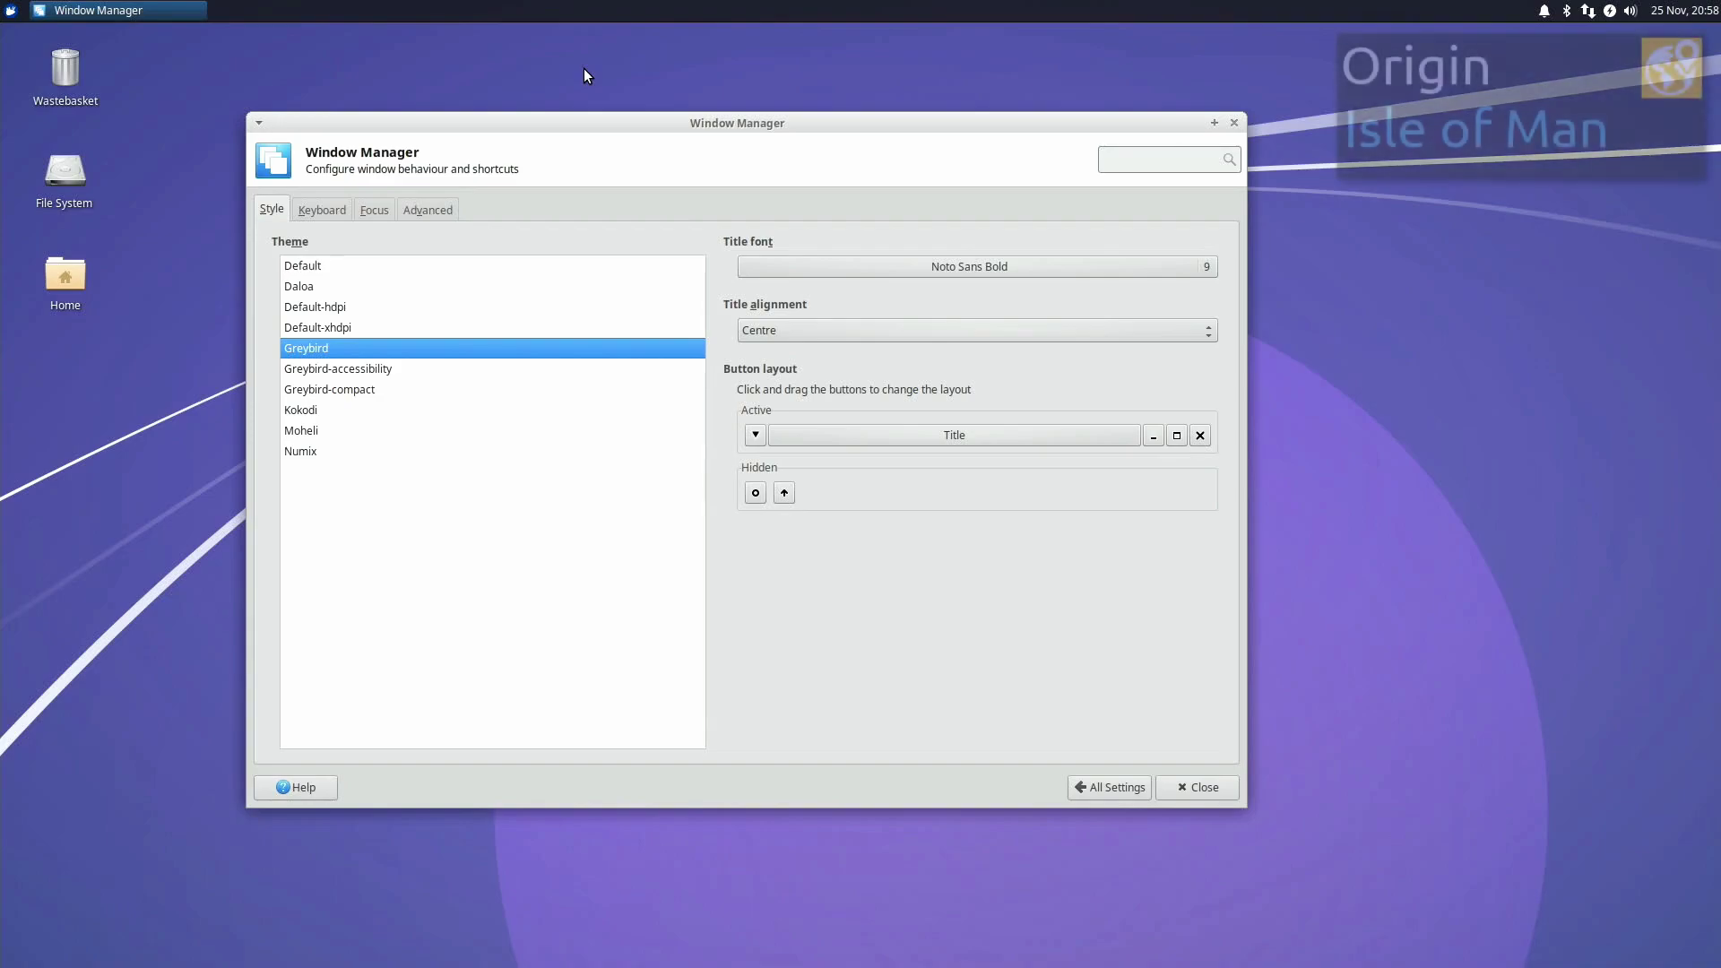
# Examine the keyboard shortcuts and focus behaviour options of the Window Manager
pyautogui.click(305, 212)
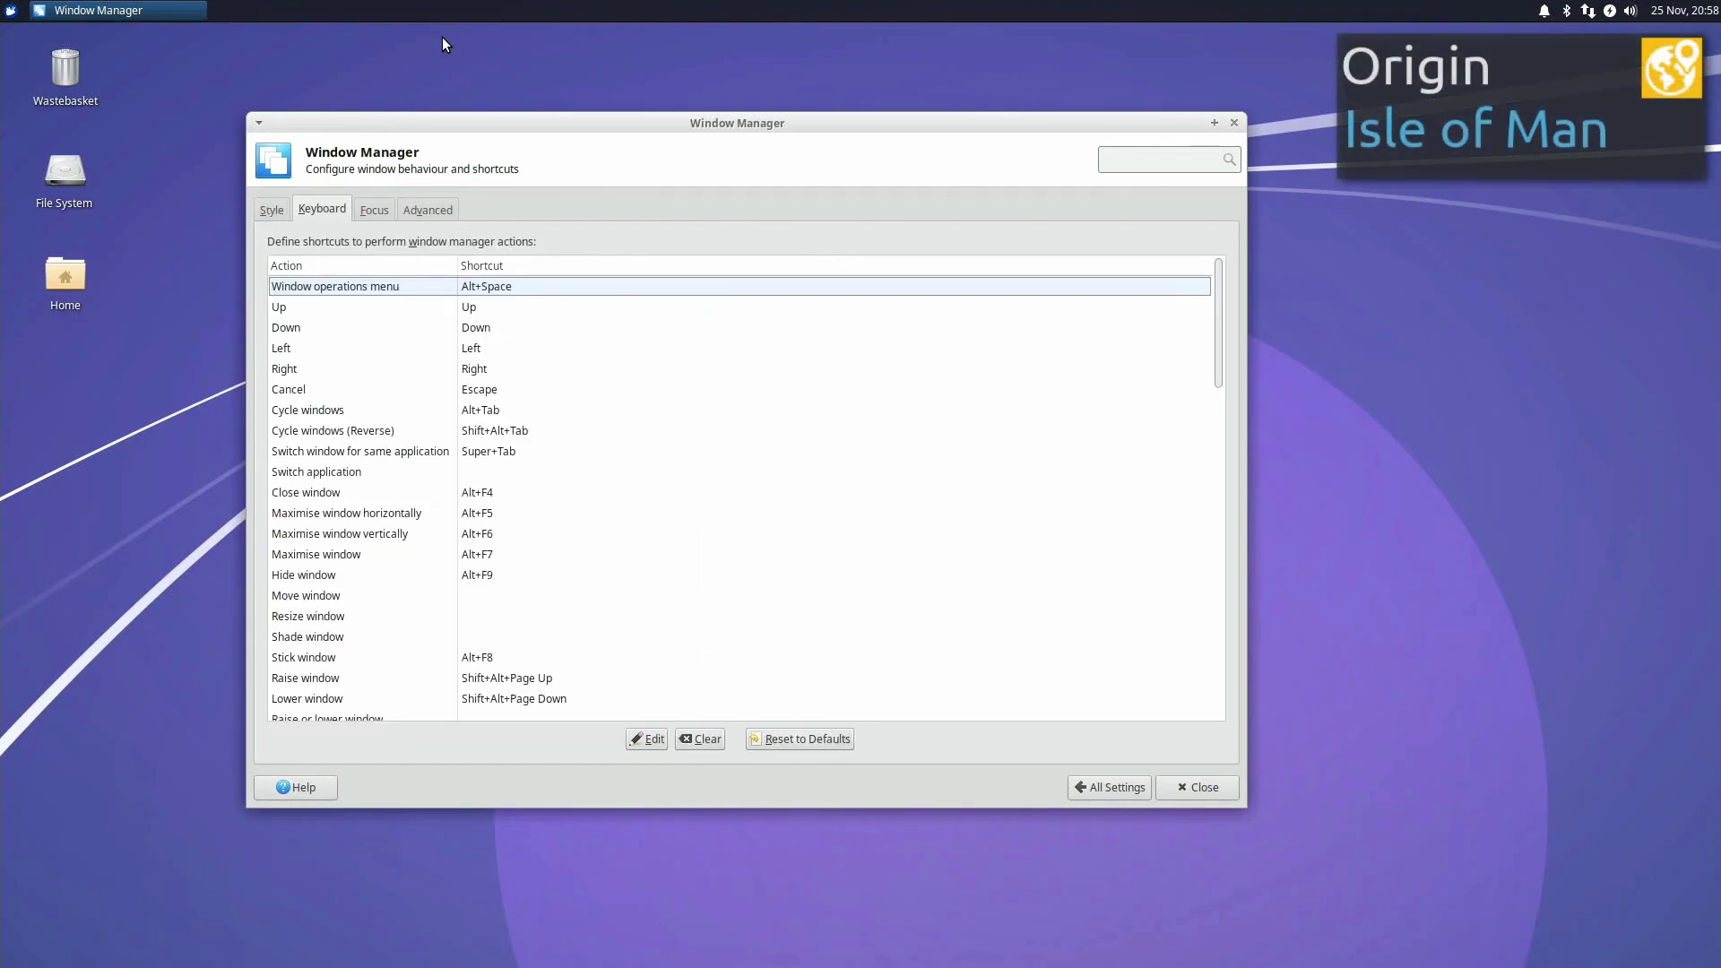
pyautogui.click(373, 209)
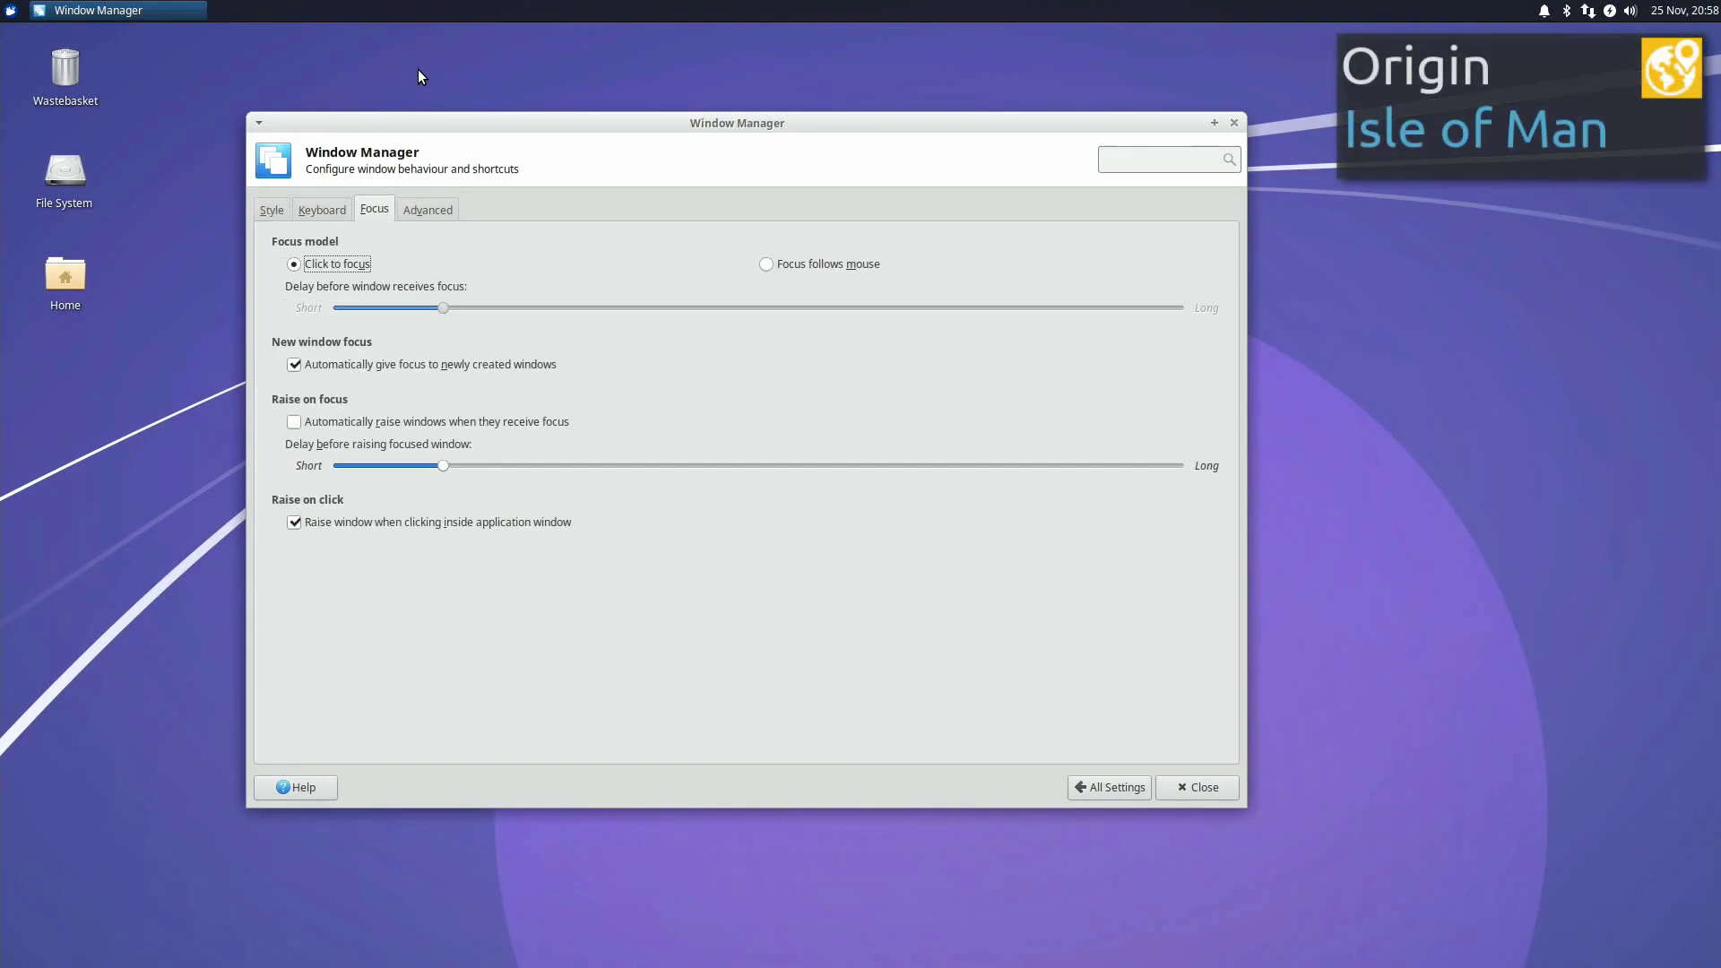
# Examine the Advanced options of the Window Manager settings
pyautogui.click(422, 207)
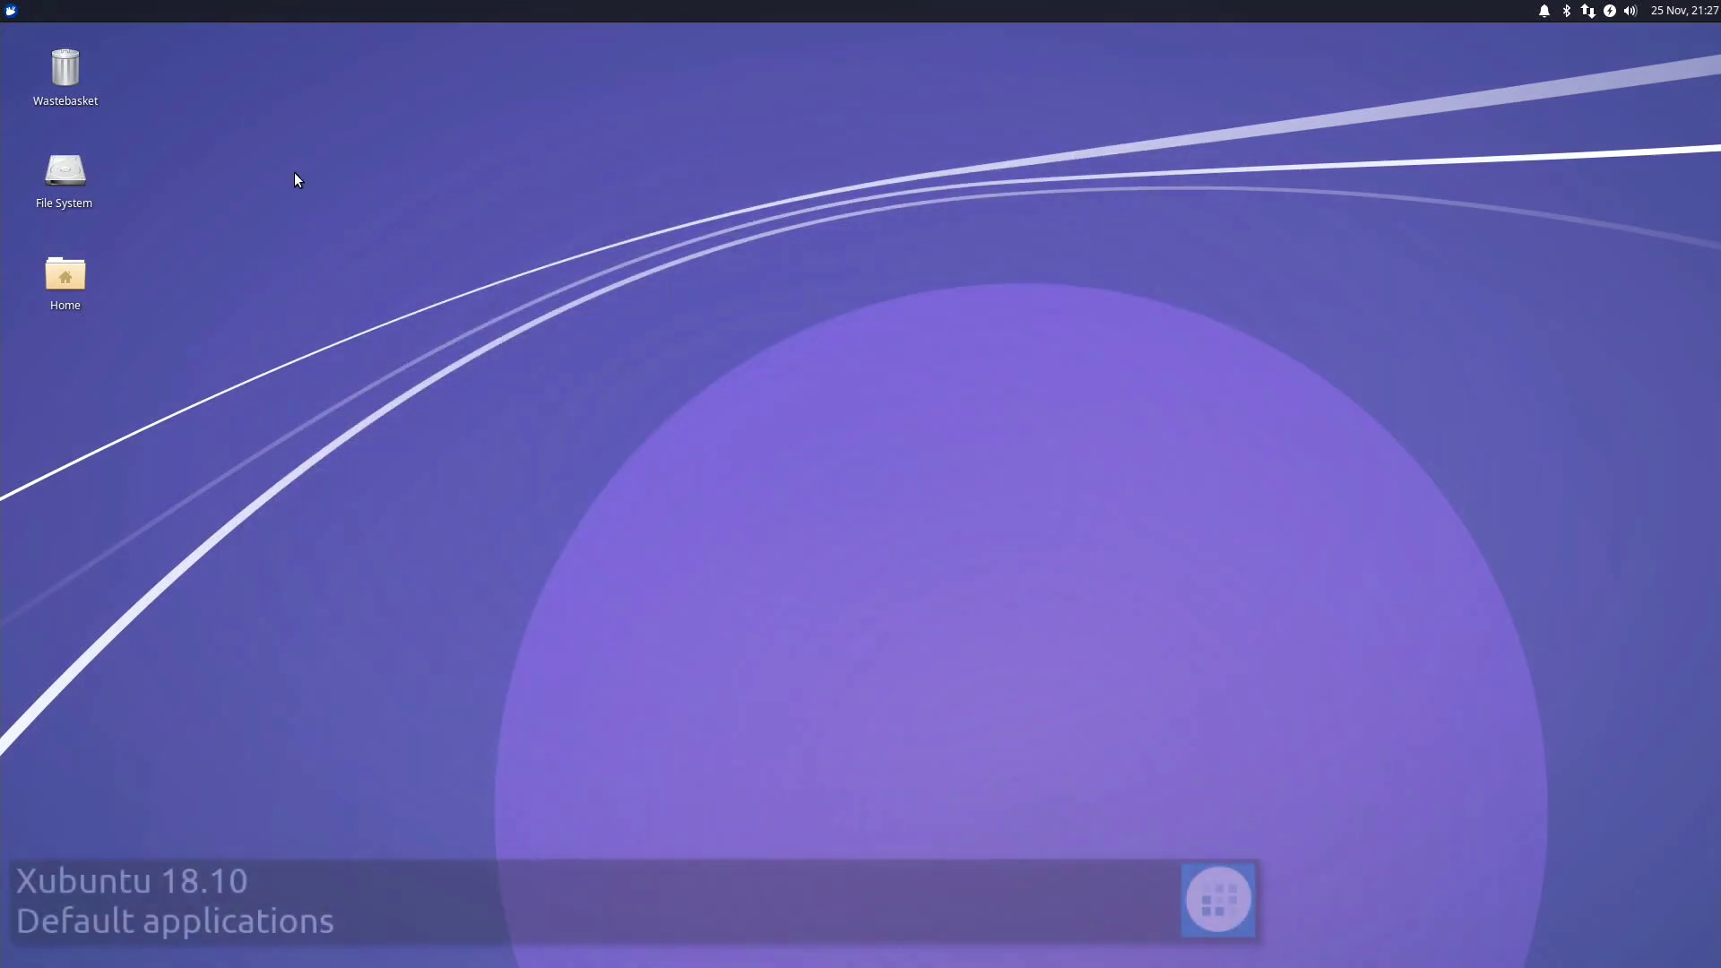
# Launch the MATE Calculator from the Accessories applications to view it, and close it again
pyautogui.click(5, 14)
pyautogui.click(346, 143)
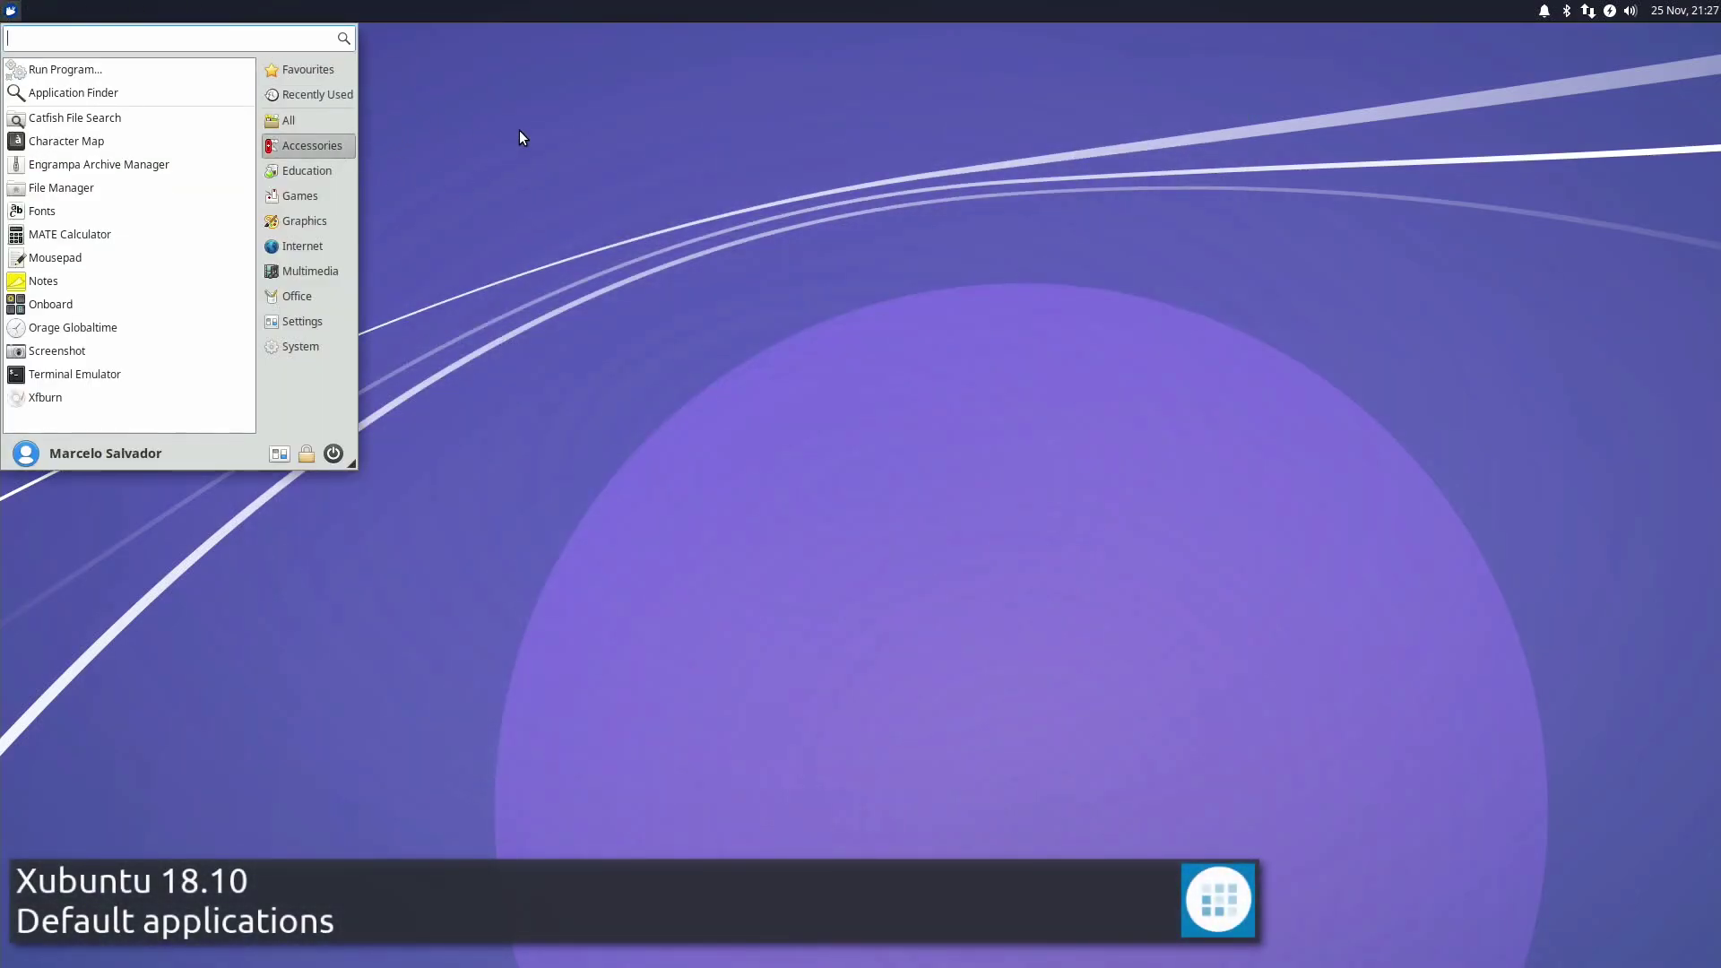
pyautogui.click(183, 235)
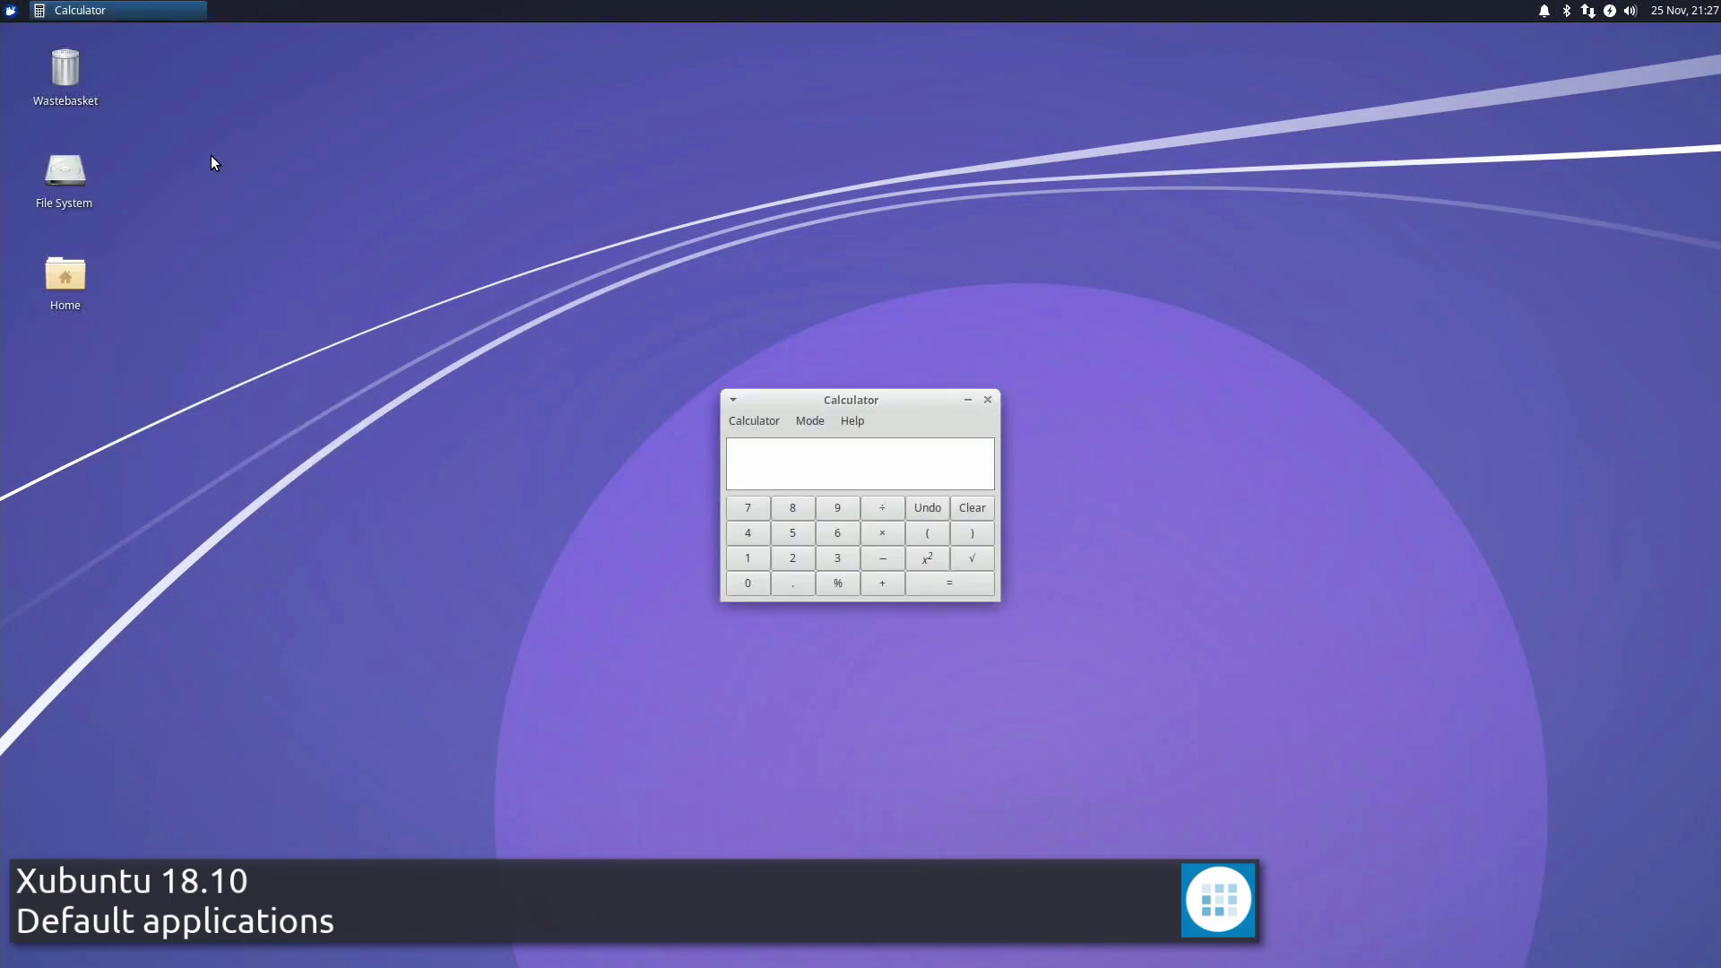
pyautogui.click(987, 400)
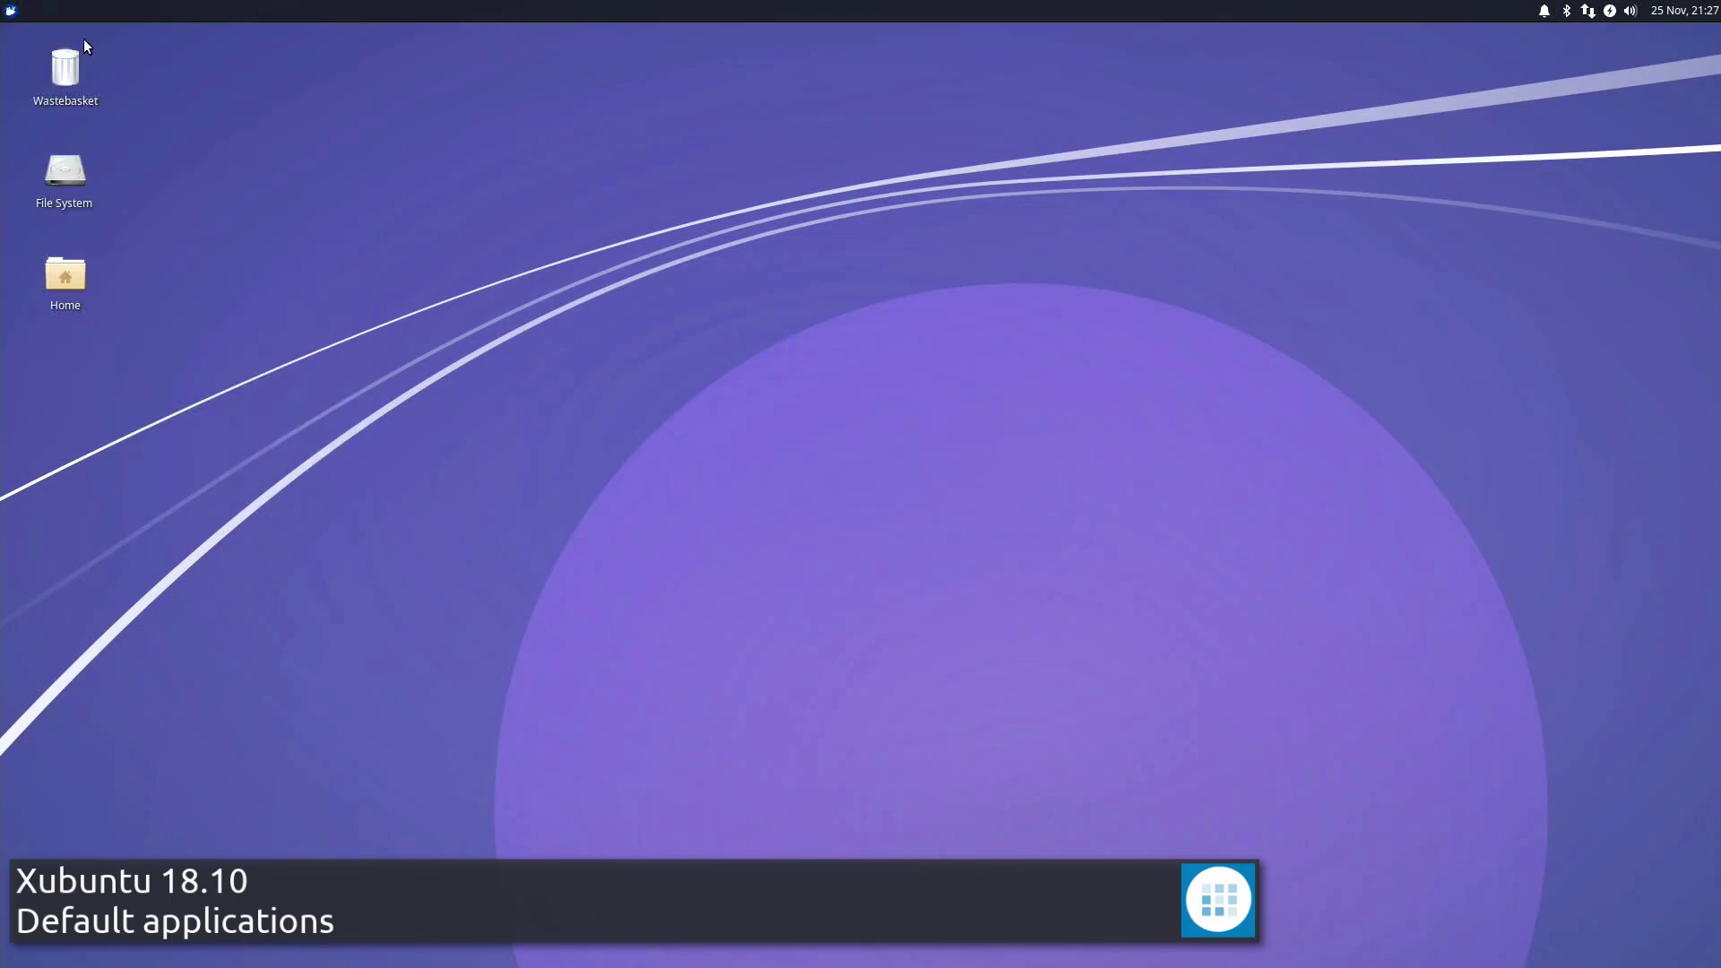
# Launch LibreOffice Math from the Education applications to view it, and close it again
pyautogui.click(11, 11)
pyautogui.click(333, 175)
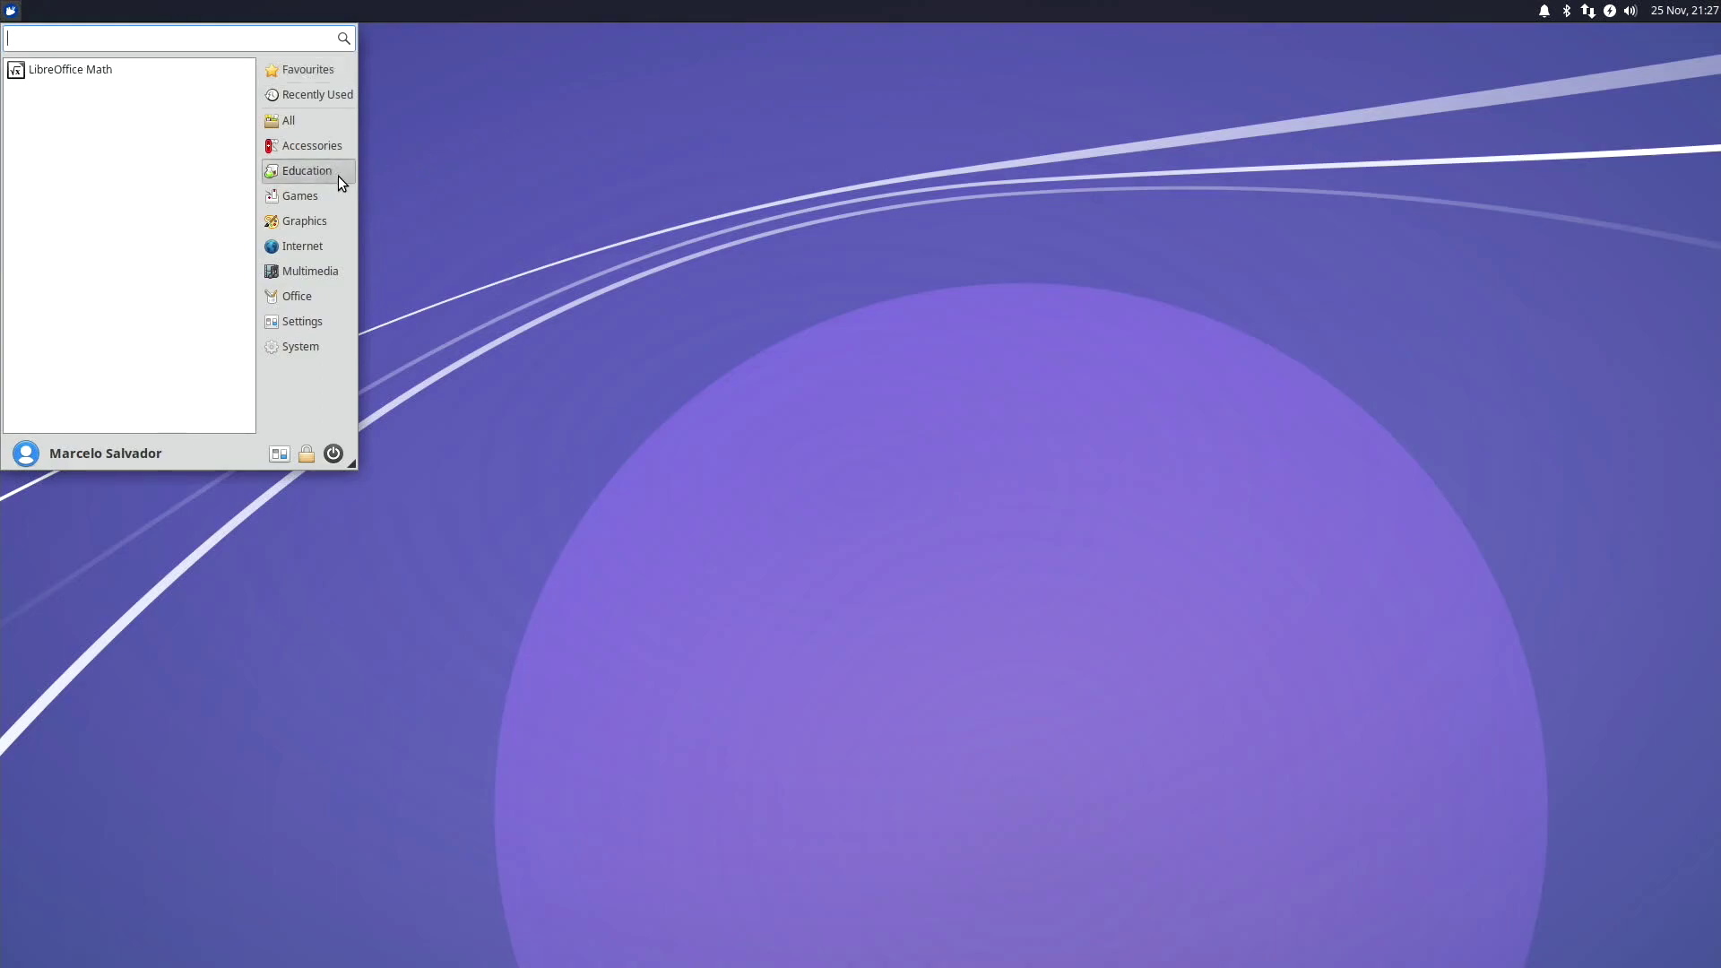
pyautogui.click(153, 70)
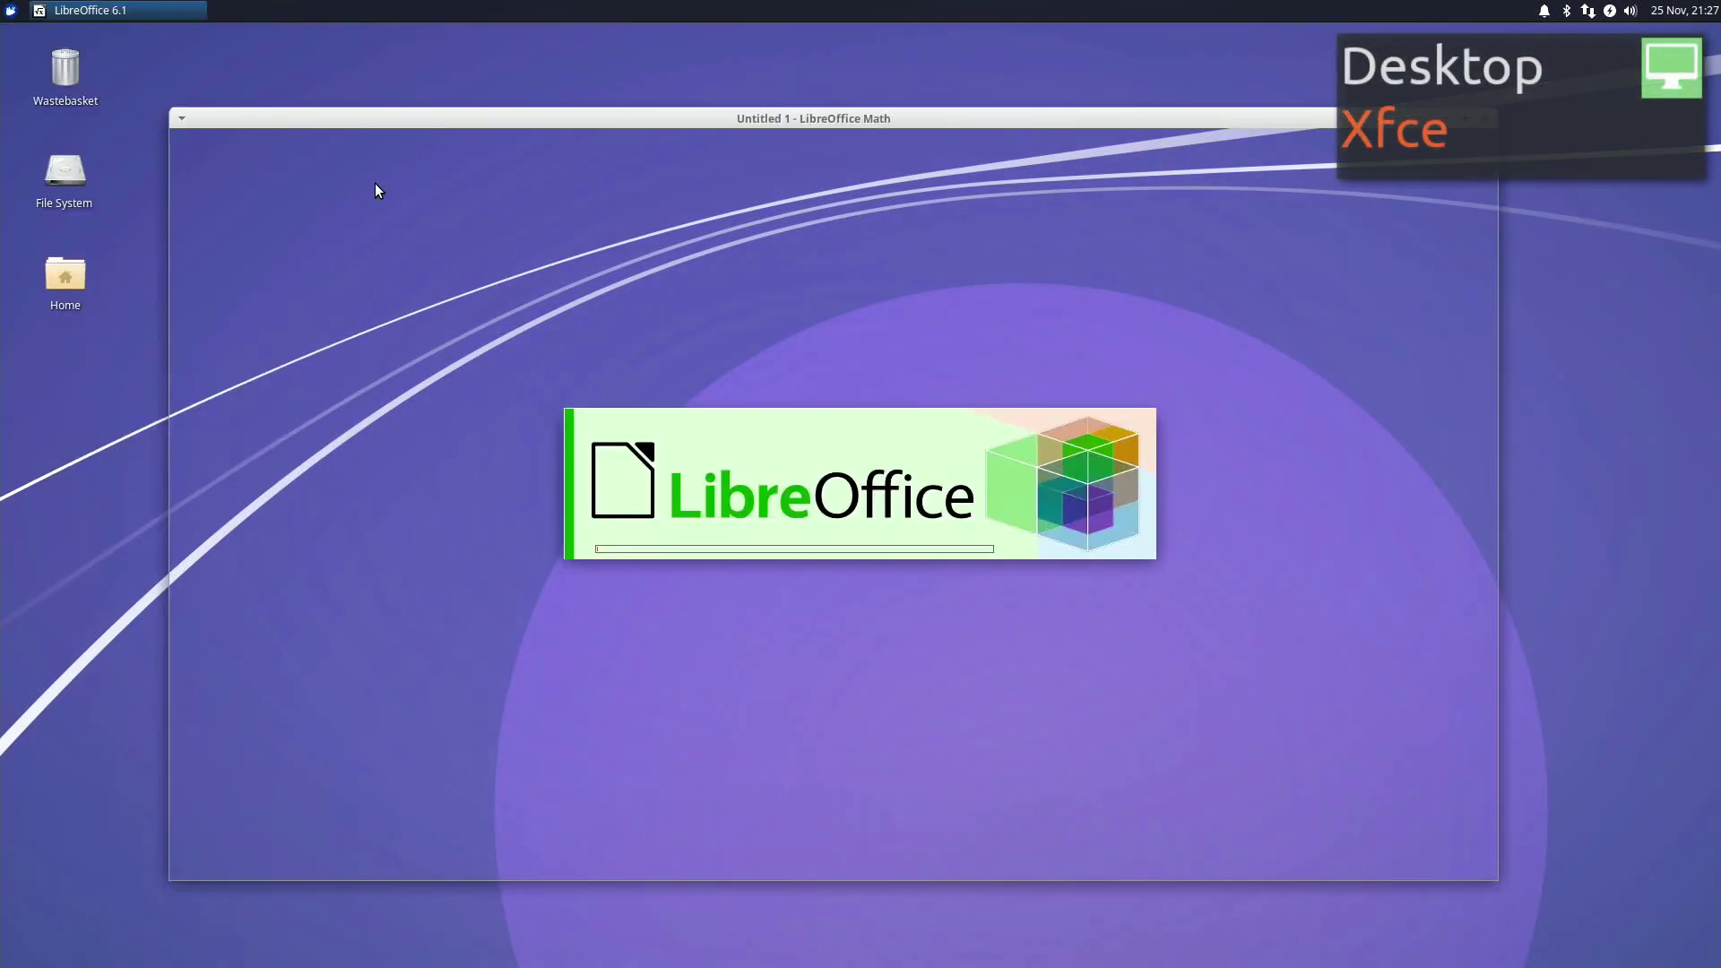
pyautogui.click(1486, 118)
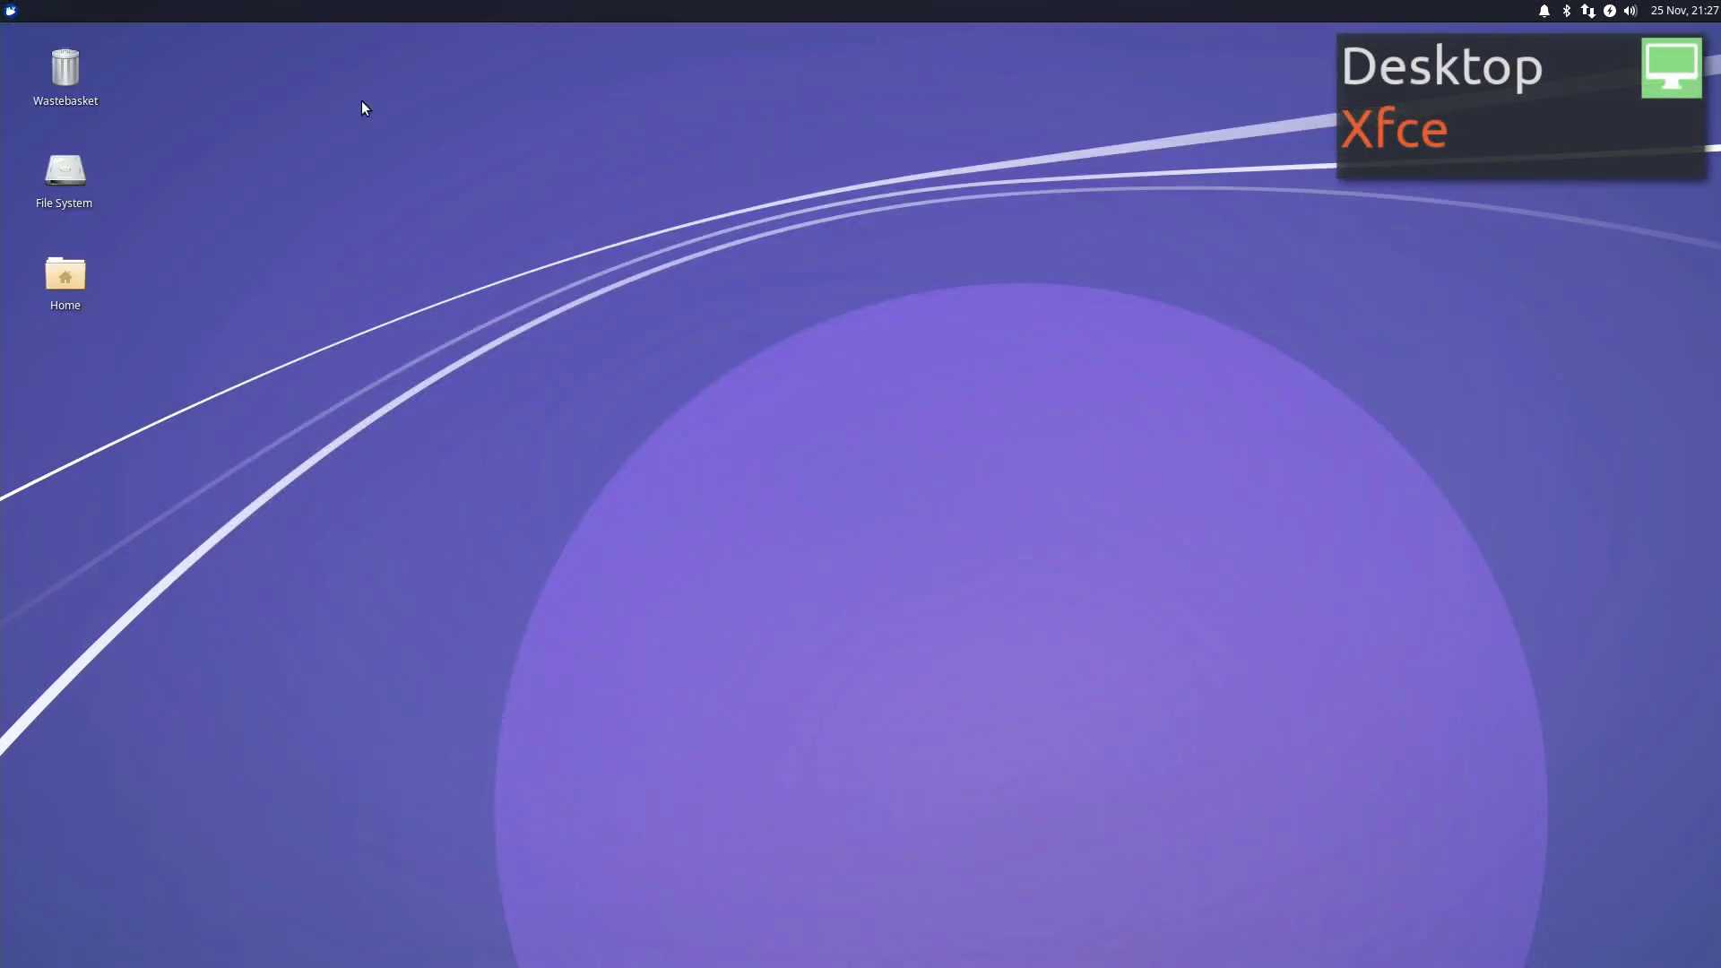
# Launch the Mines game, start an 8 × 8 board with 10 mines, uncover a tile, and close the game
pyautogui.click(10, 10)
pyautogui.click(301, 195)
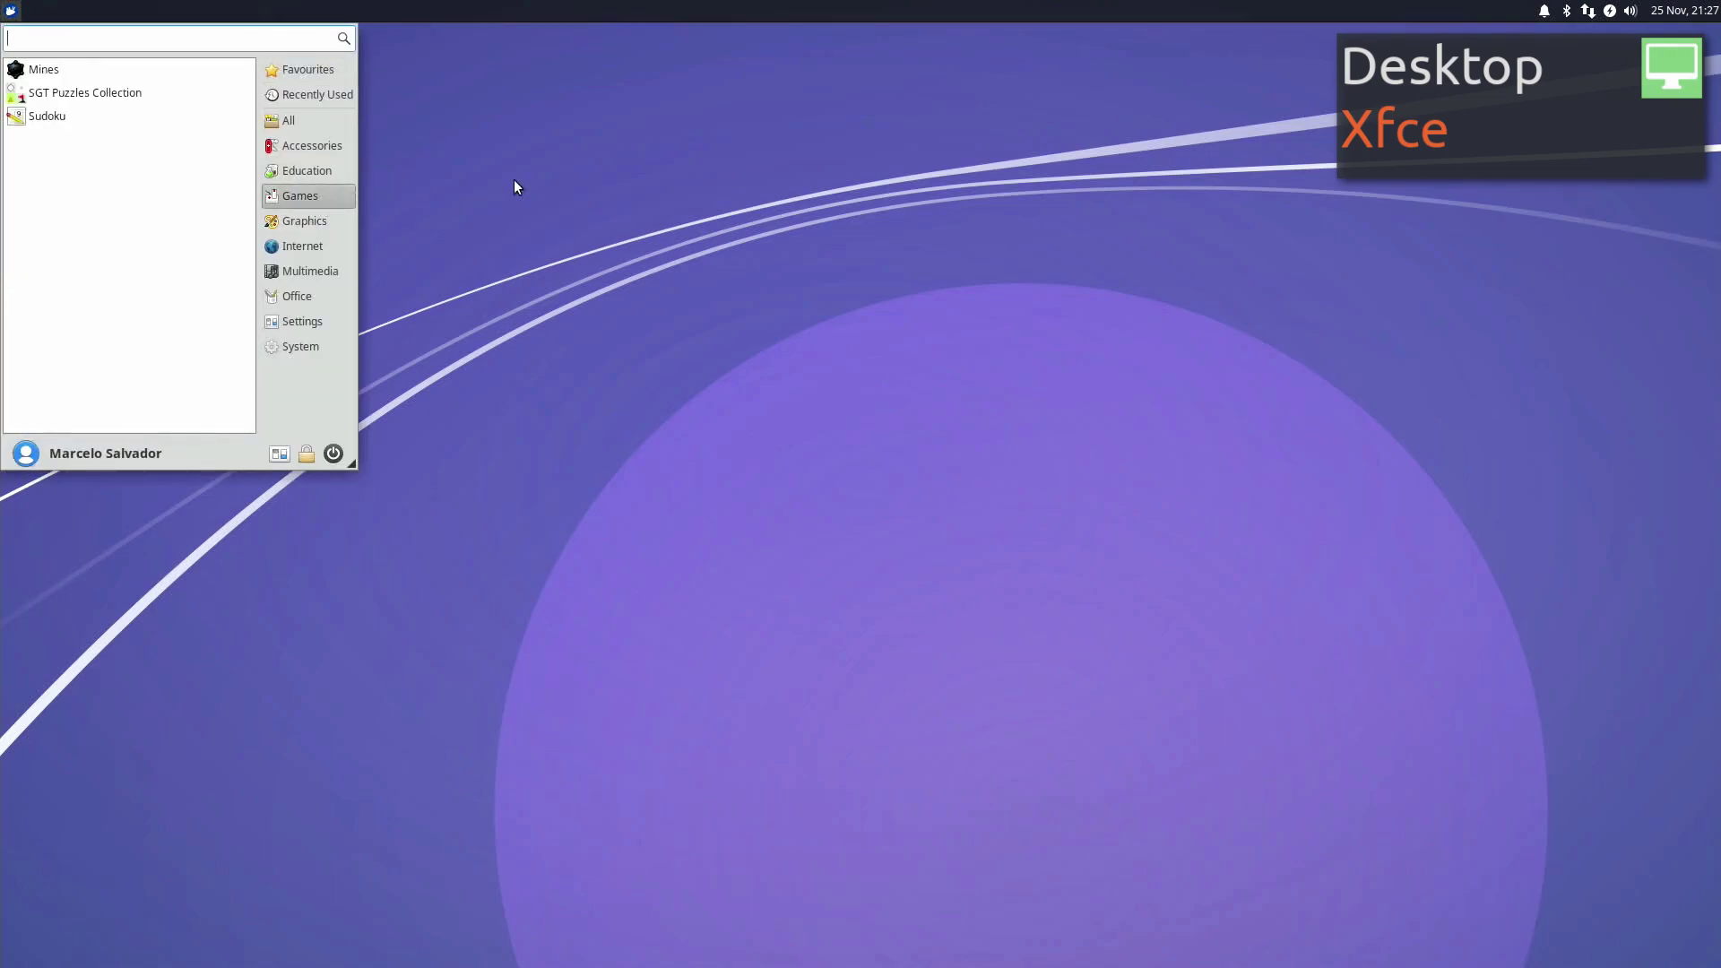
pyautogui.click(125, 69)
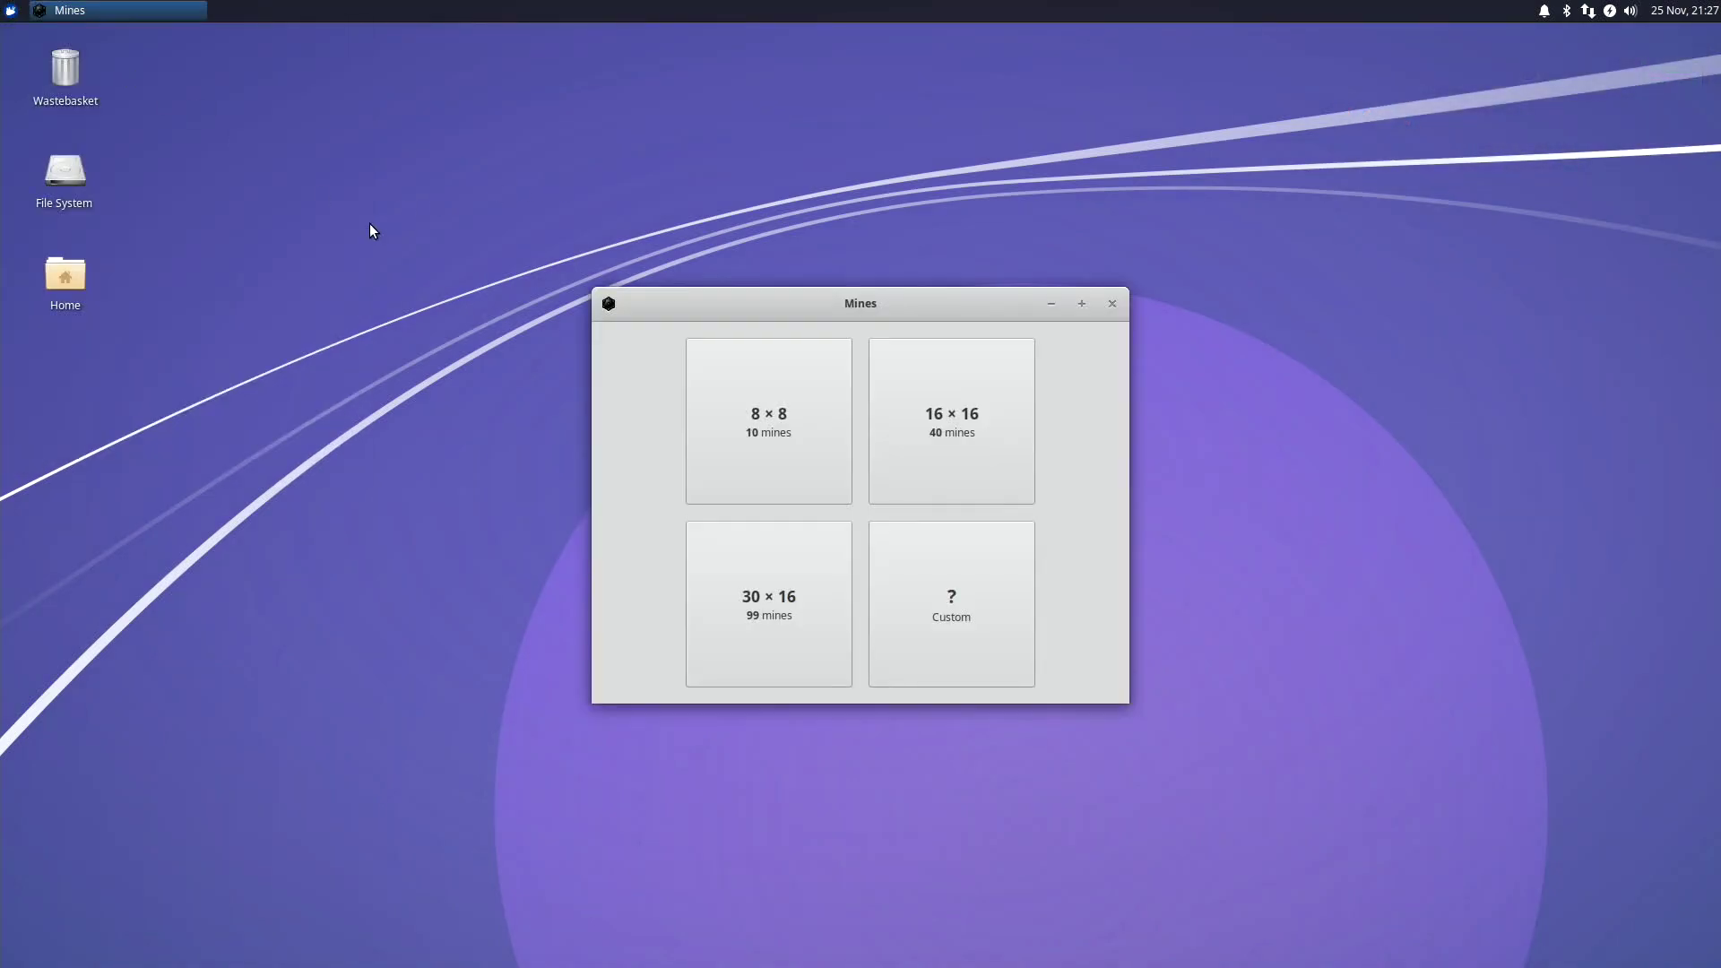
pyautogui.click(722, 415)
pyautogui.click(807, 477)
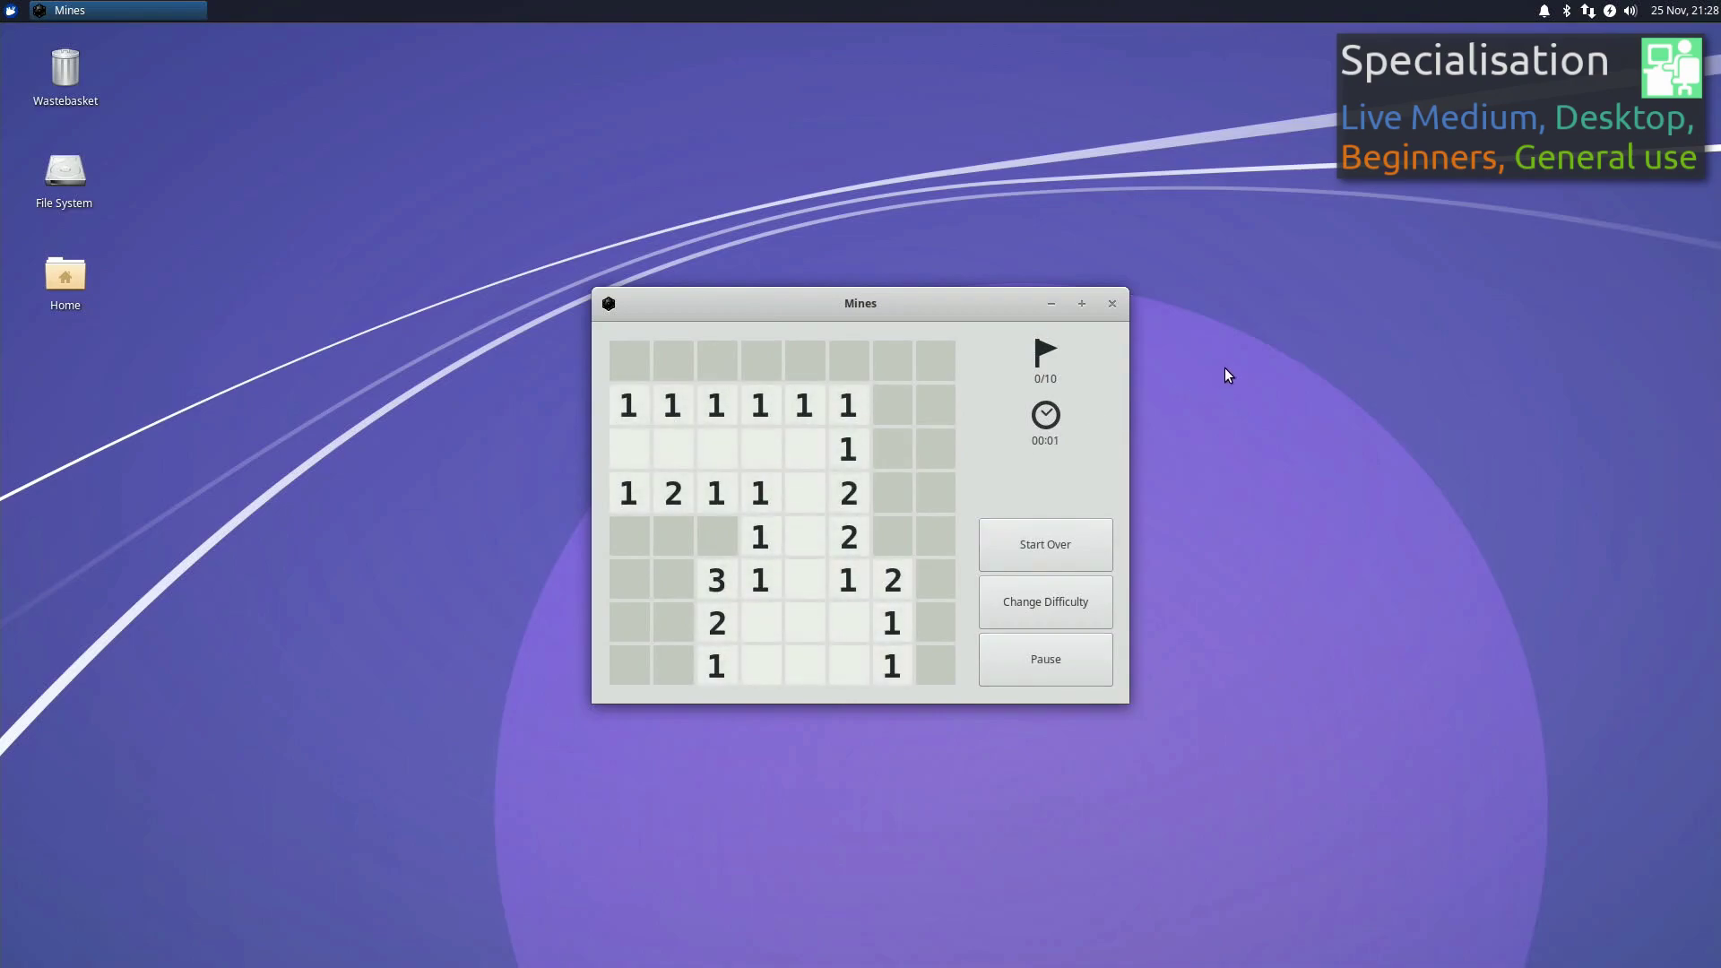
pyautogui.click(1113, 304)
# Launch the first application in the Graphics category to view it, and close it again
pyautogui.click(11, 10)
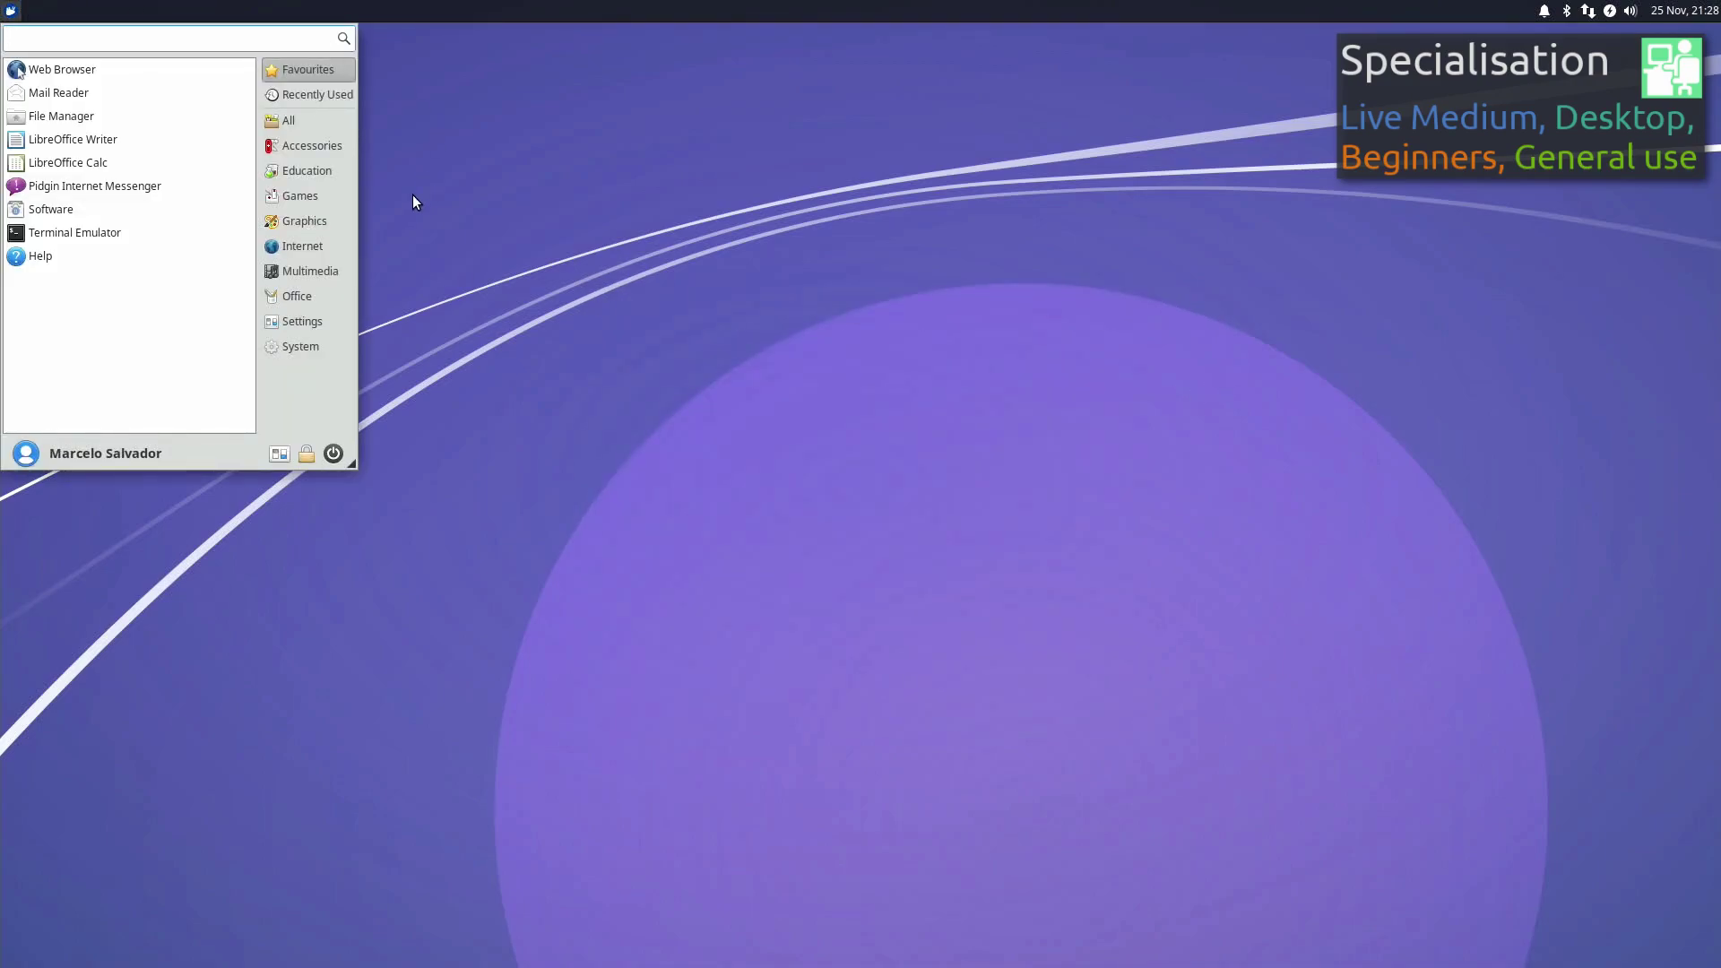
pyautogui.click(309, 221)
pyautogui.click(132, 74)
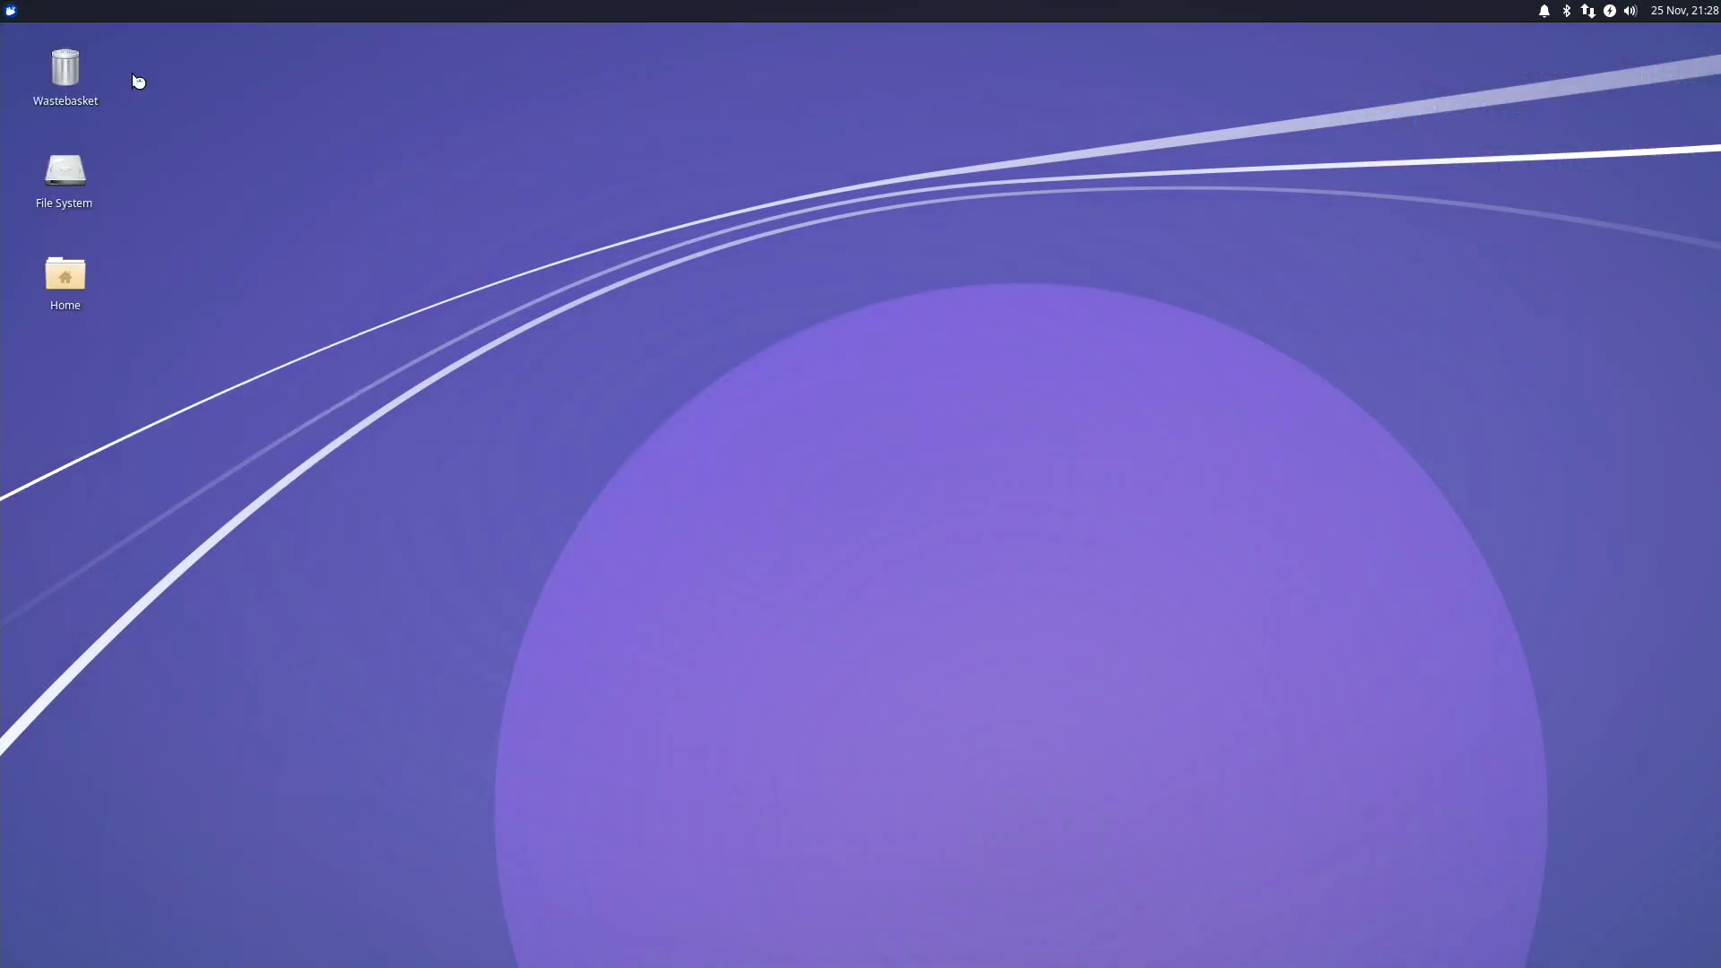
pyautogui.click(1116, 297)
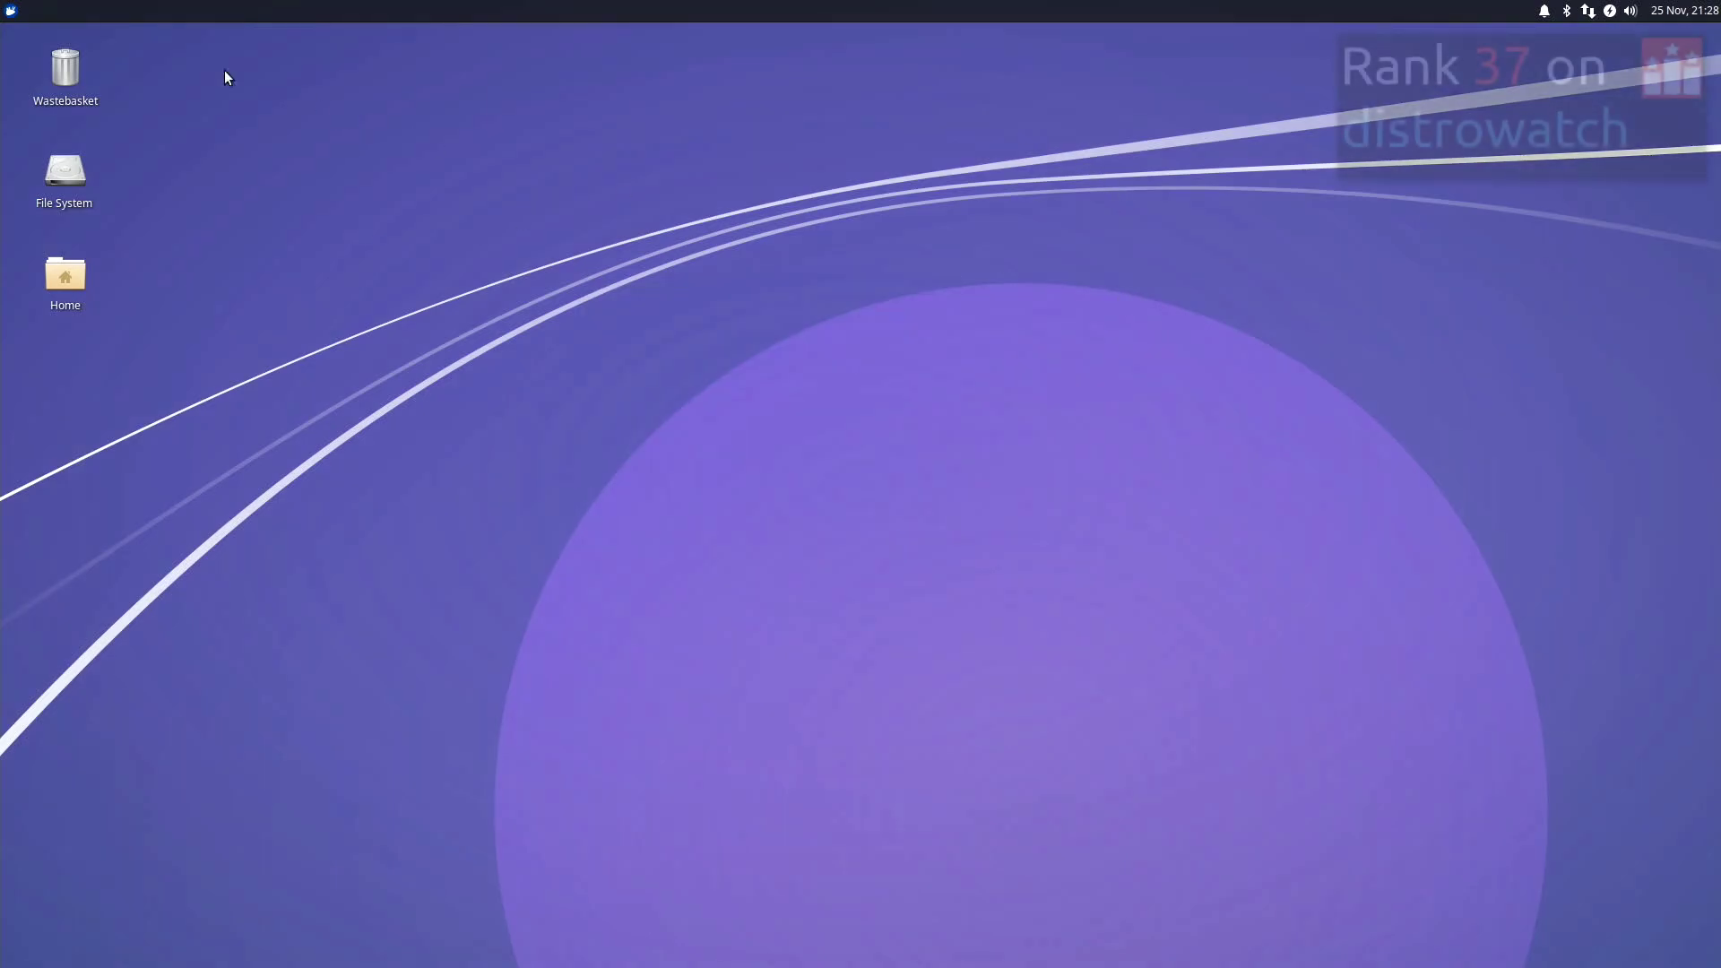
# Launch the Firefox web browser from the Internet applications to view its new tab page, and close it
pyautogui.click(11, 11)
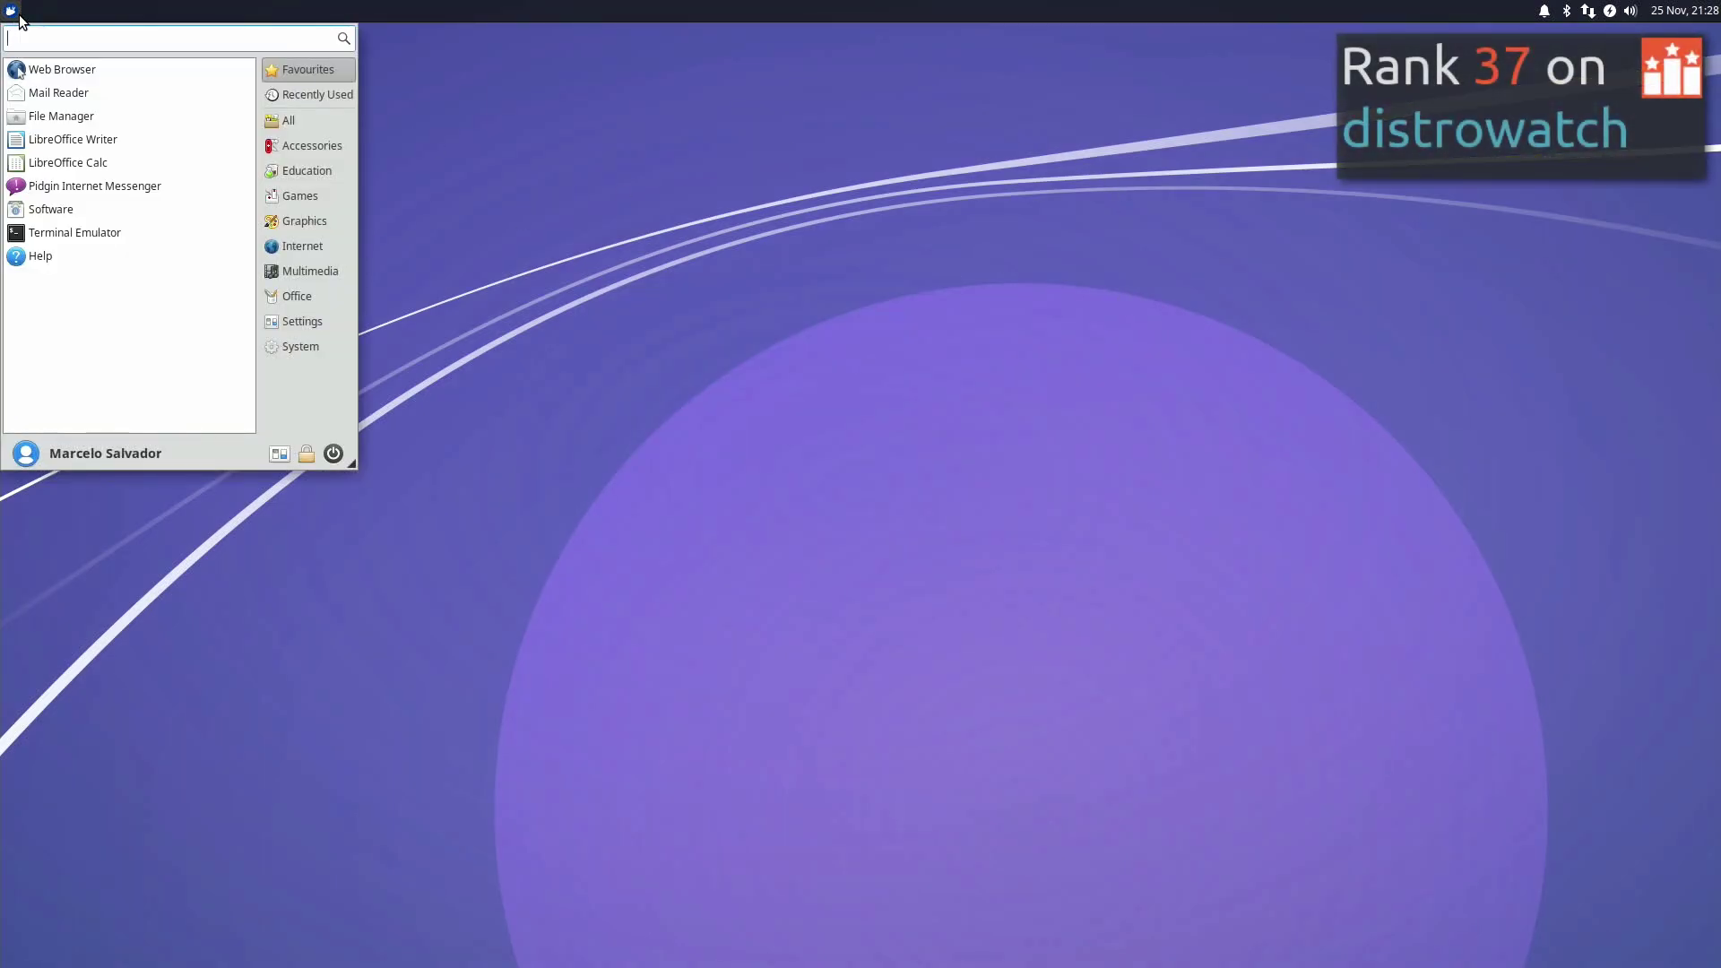
pyautogui.click(330, 249)
pyautogui.click(81, 69)
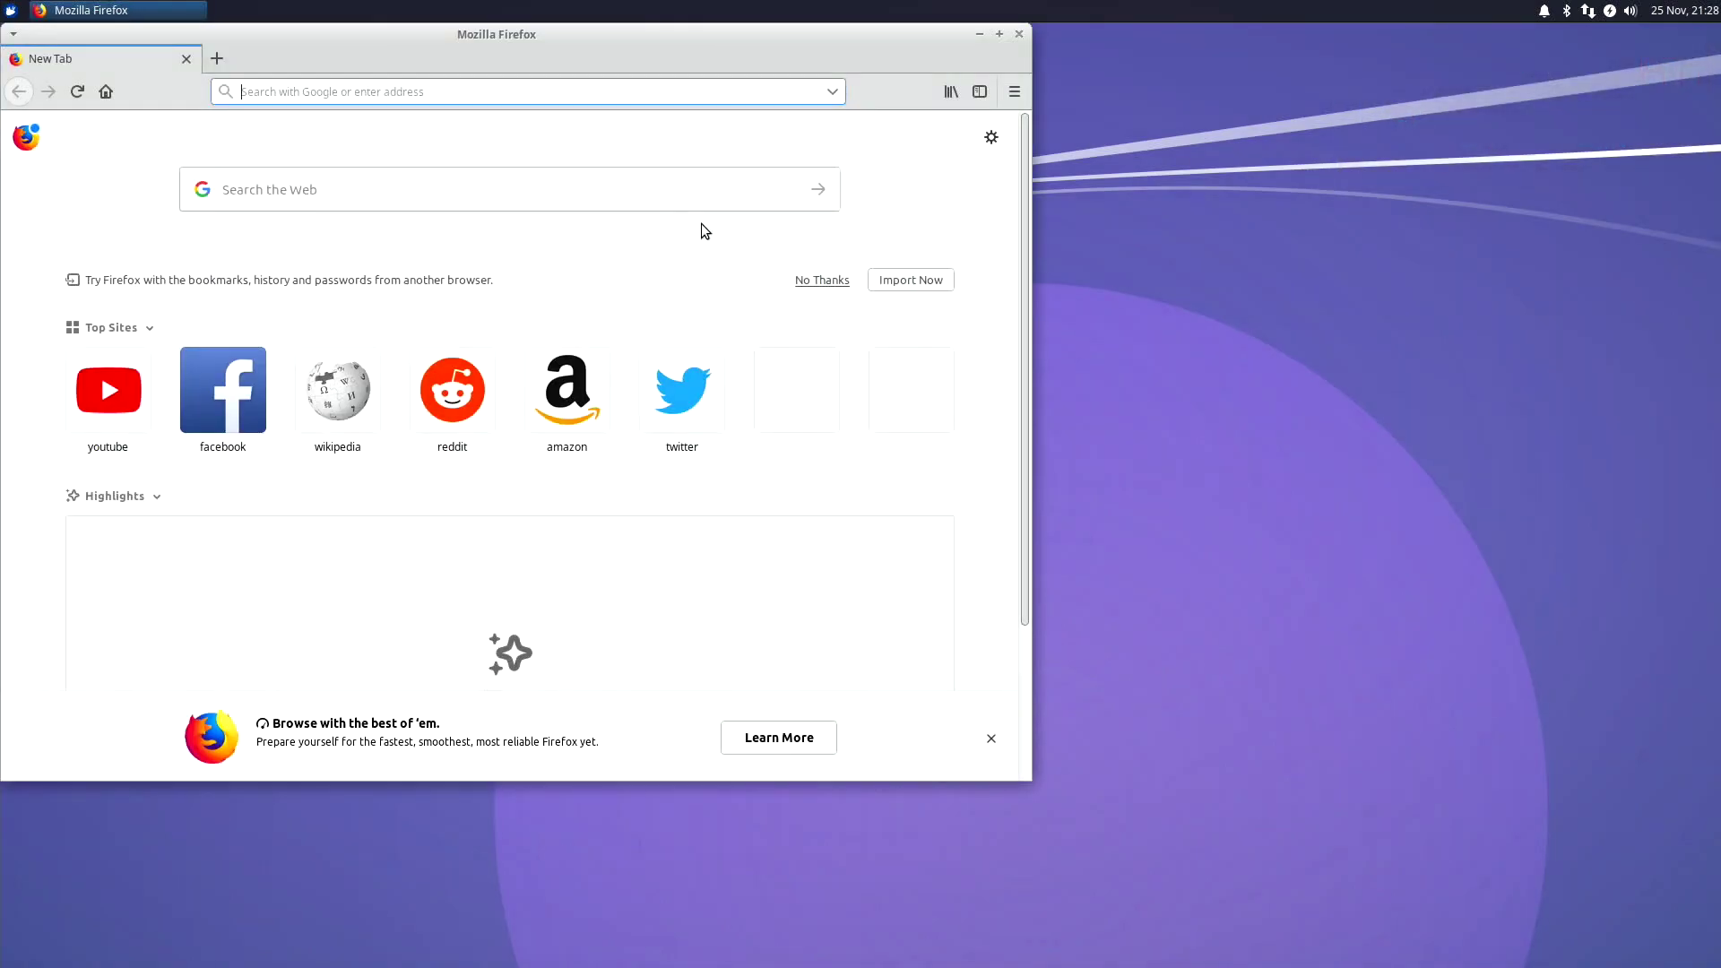
pyautogui.click(1018, 34)
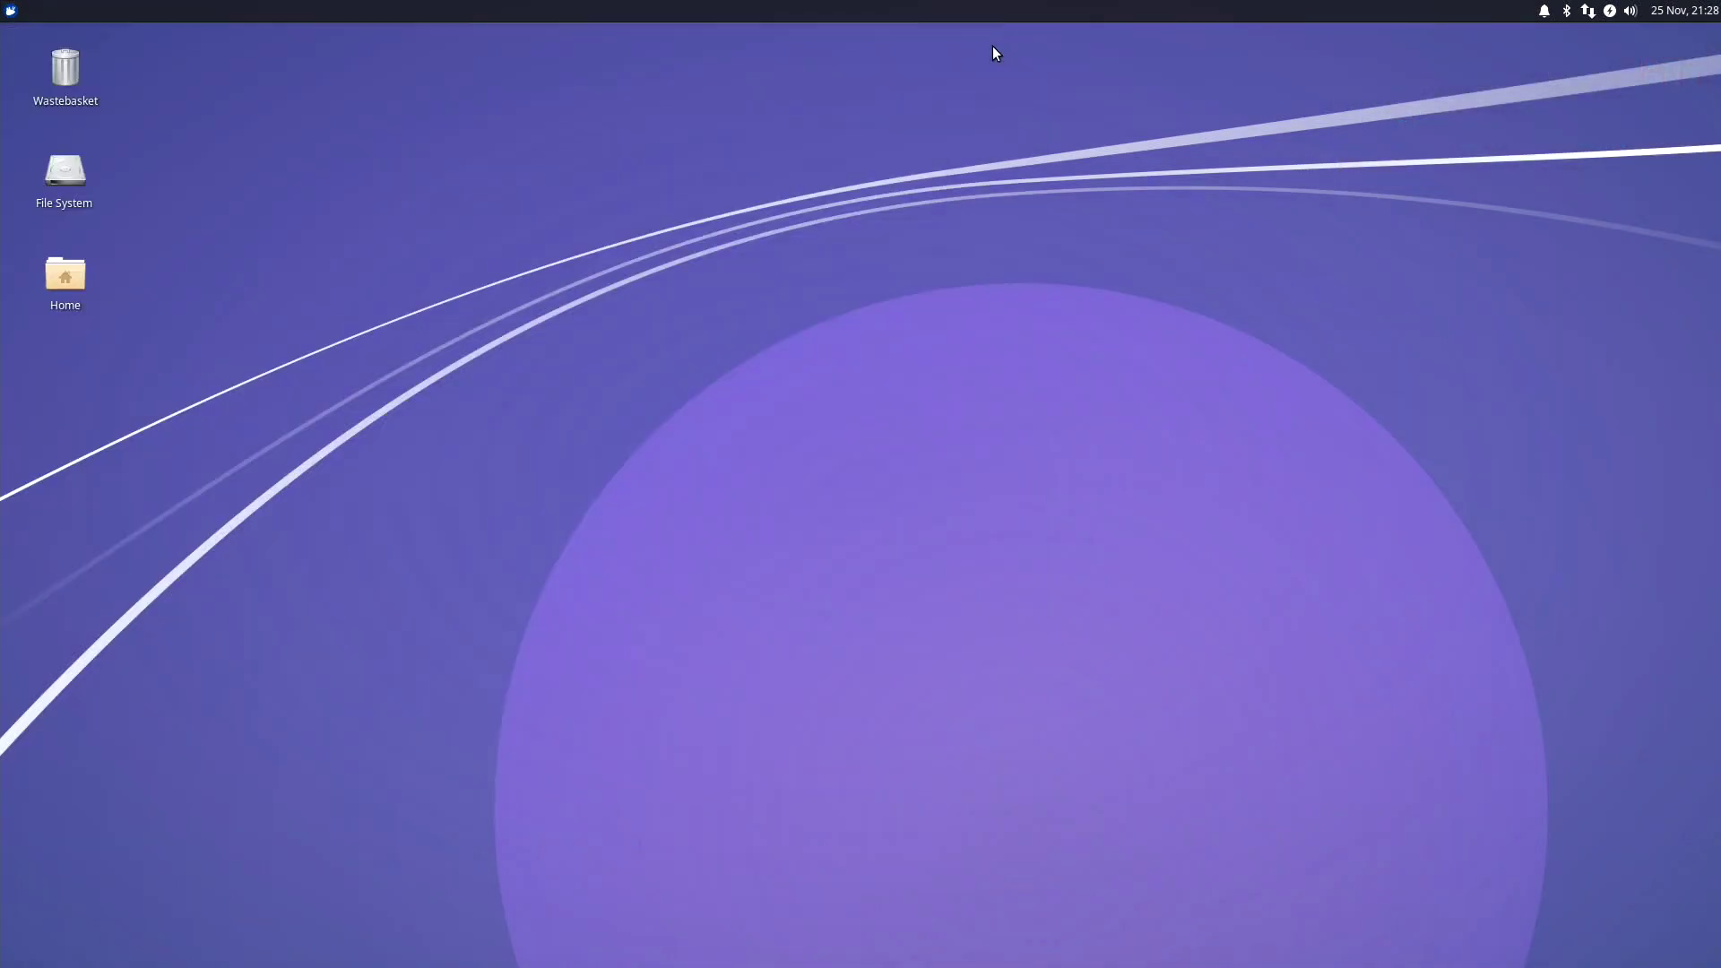
# Launch Parole Media Player from the Multimedia applications to view it, and close it again
pyautogui.click(10, 12)
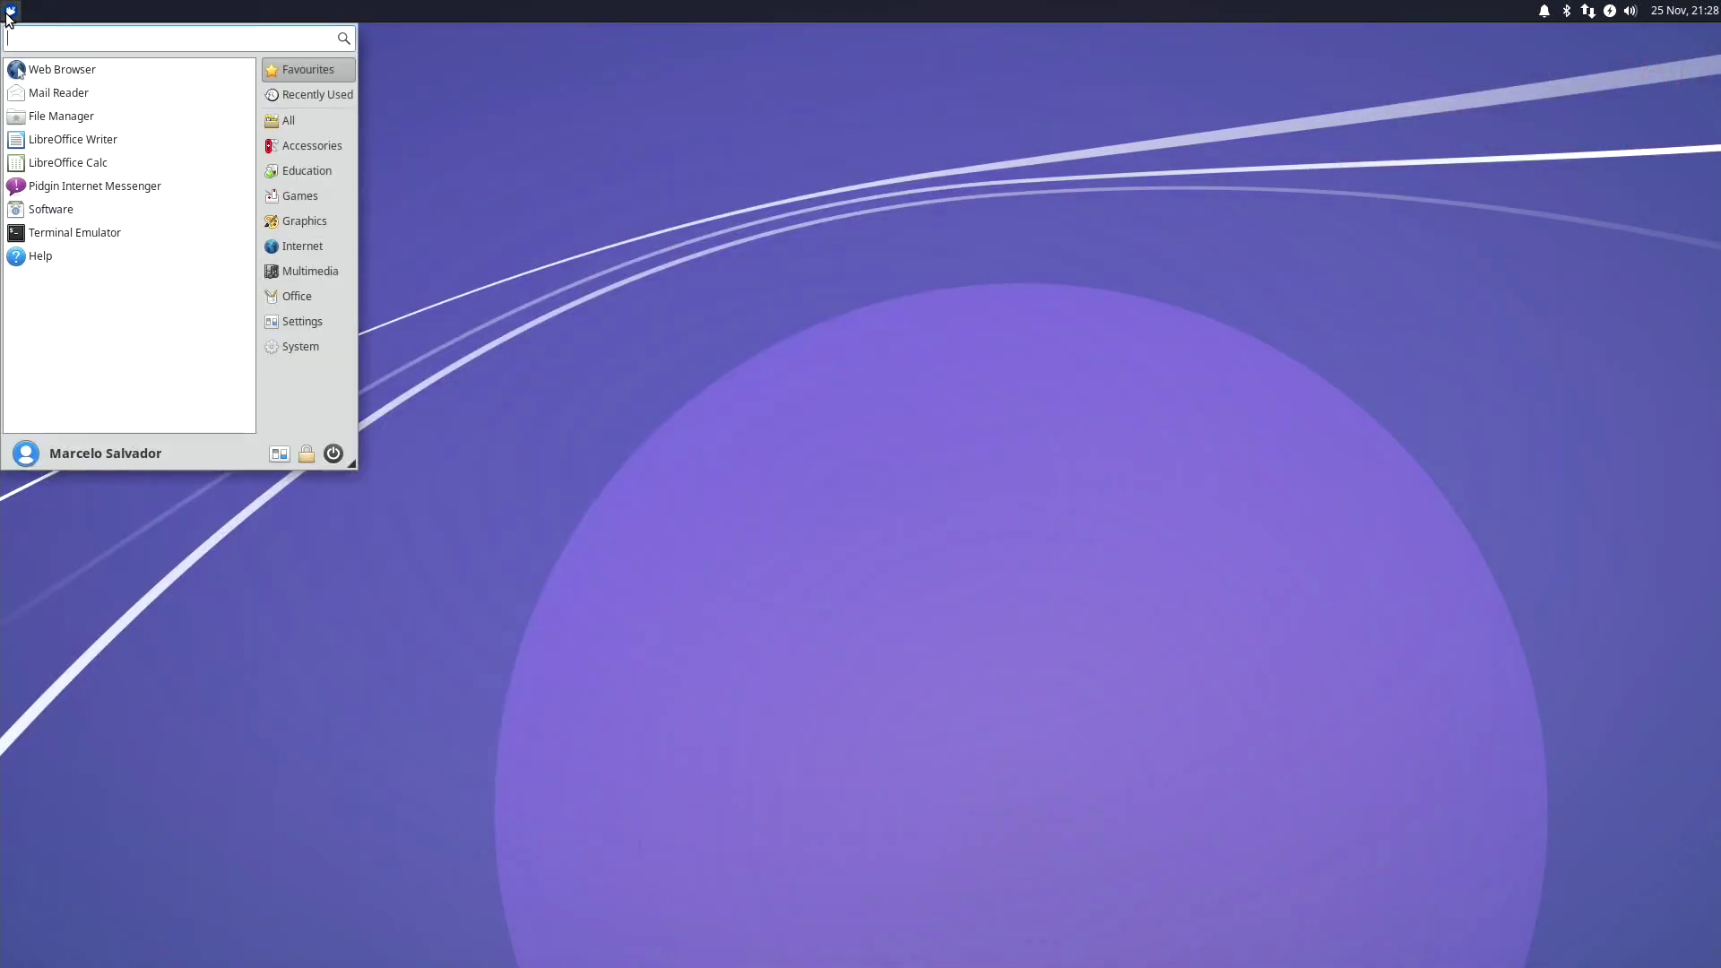
pyautogui.click(337, 269)
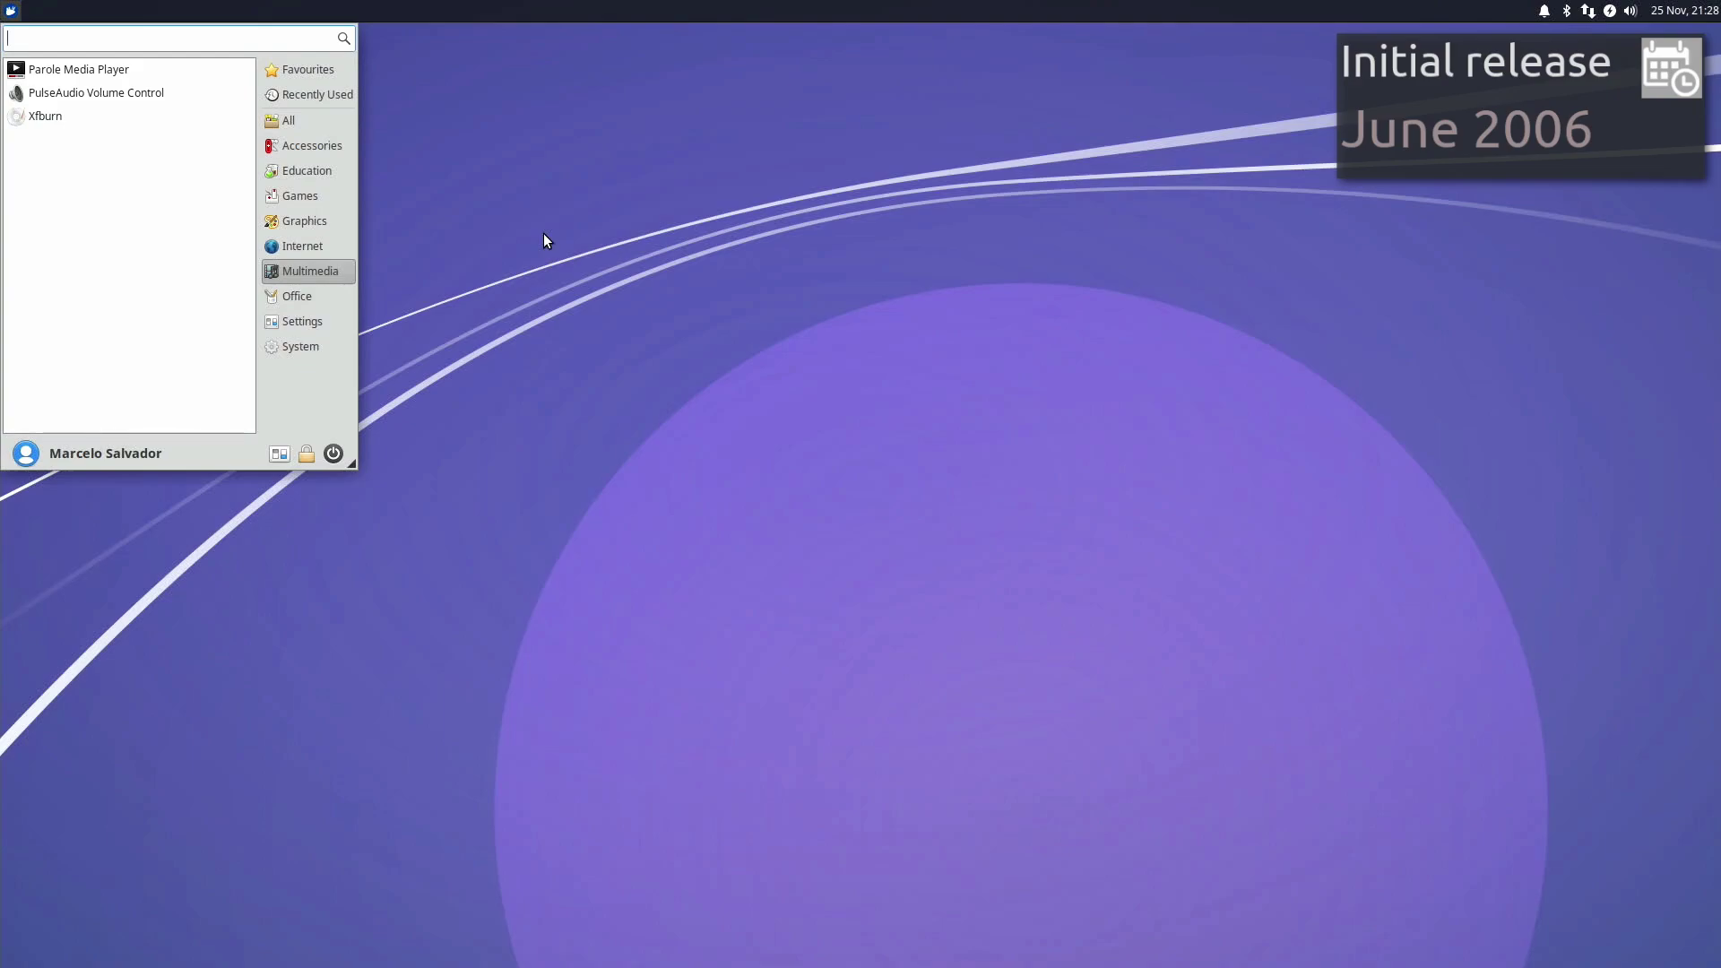
pyautogui.click(165, 70)
pyautogui.click(1190, 317)
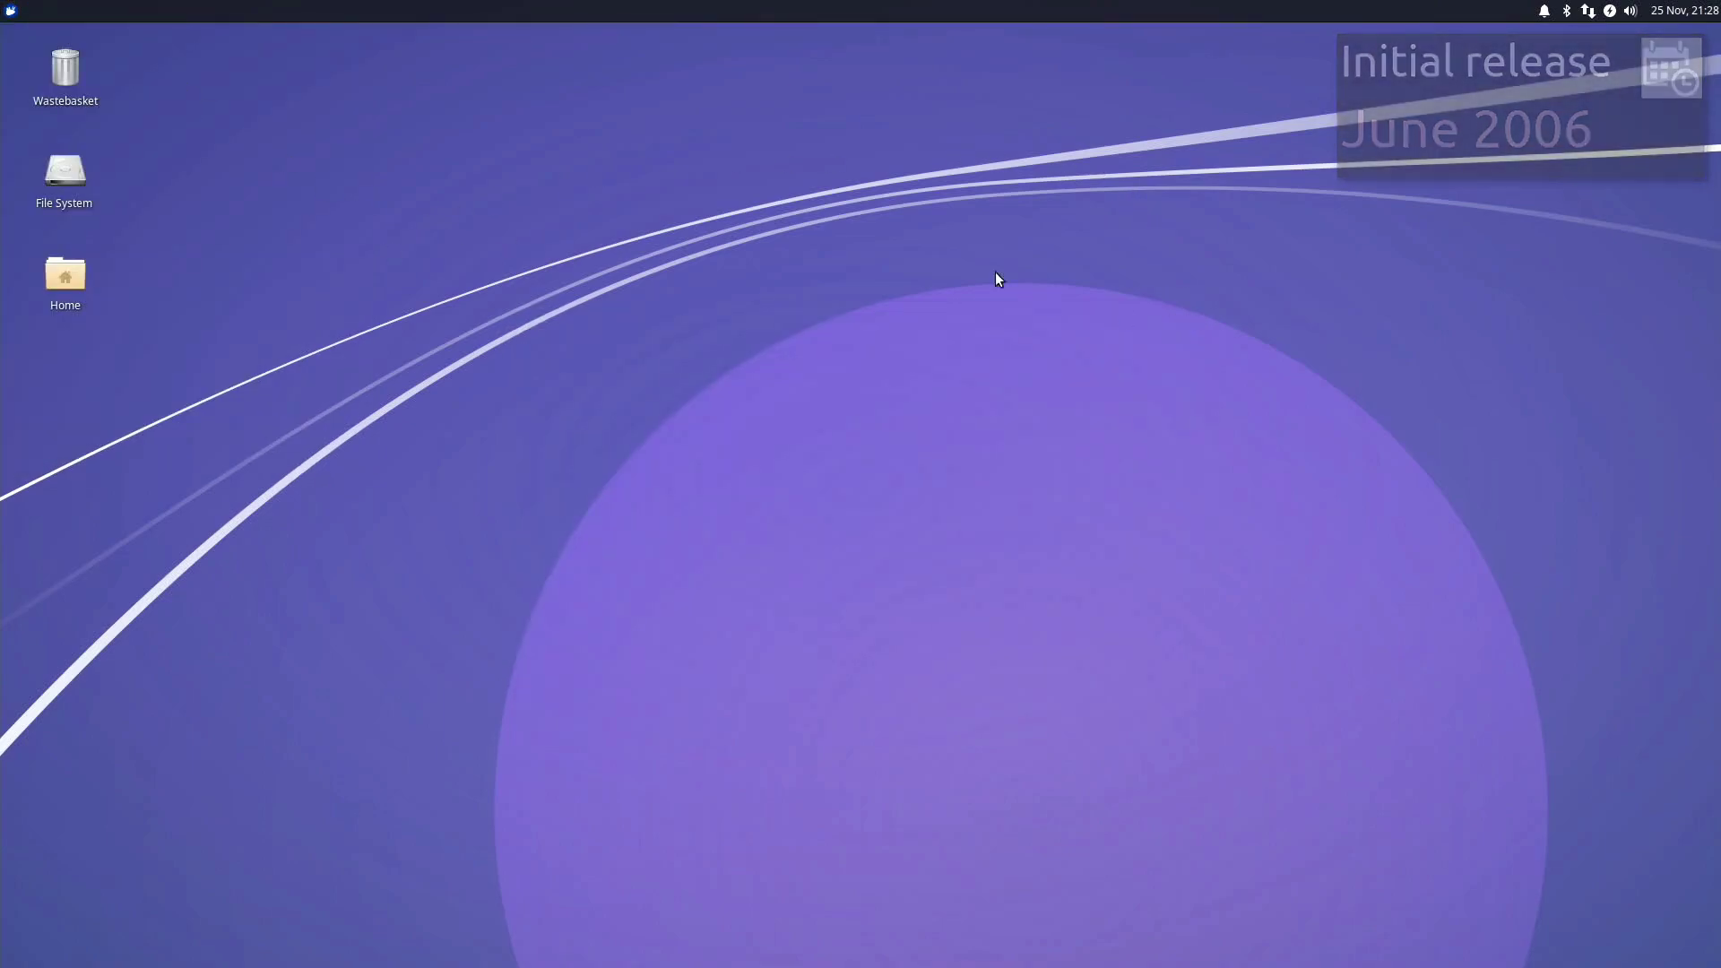
# Launch LibreOffice Writer from the Office applications to view a blank document, and close it
pyautogui.click(11, 11)
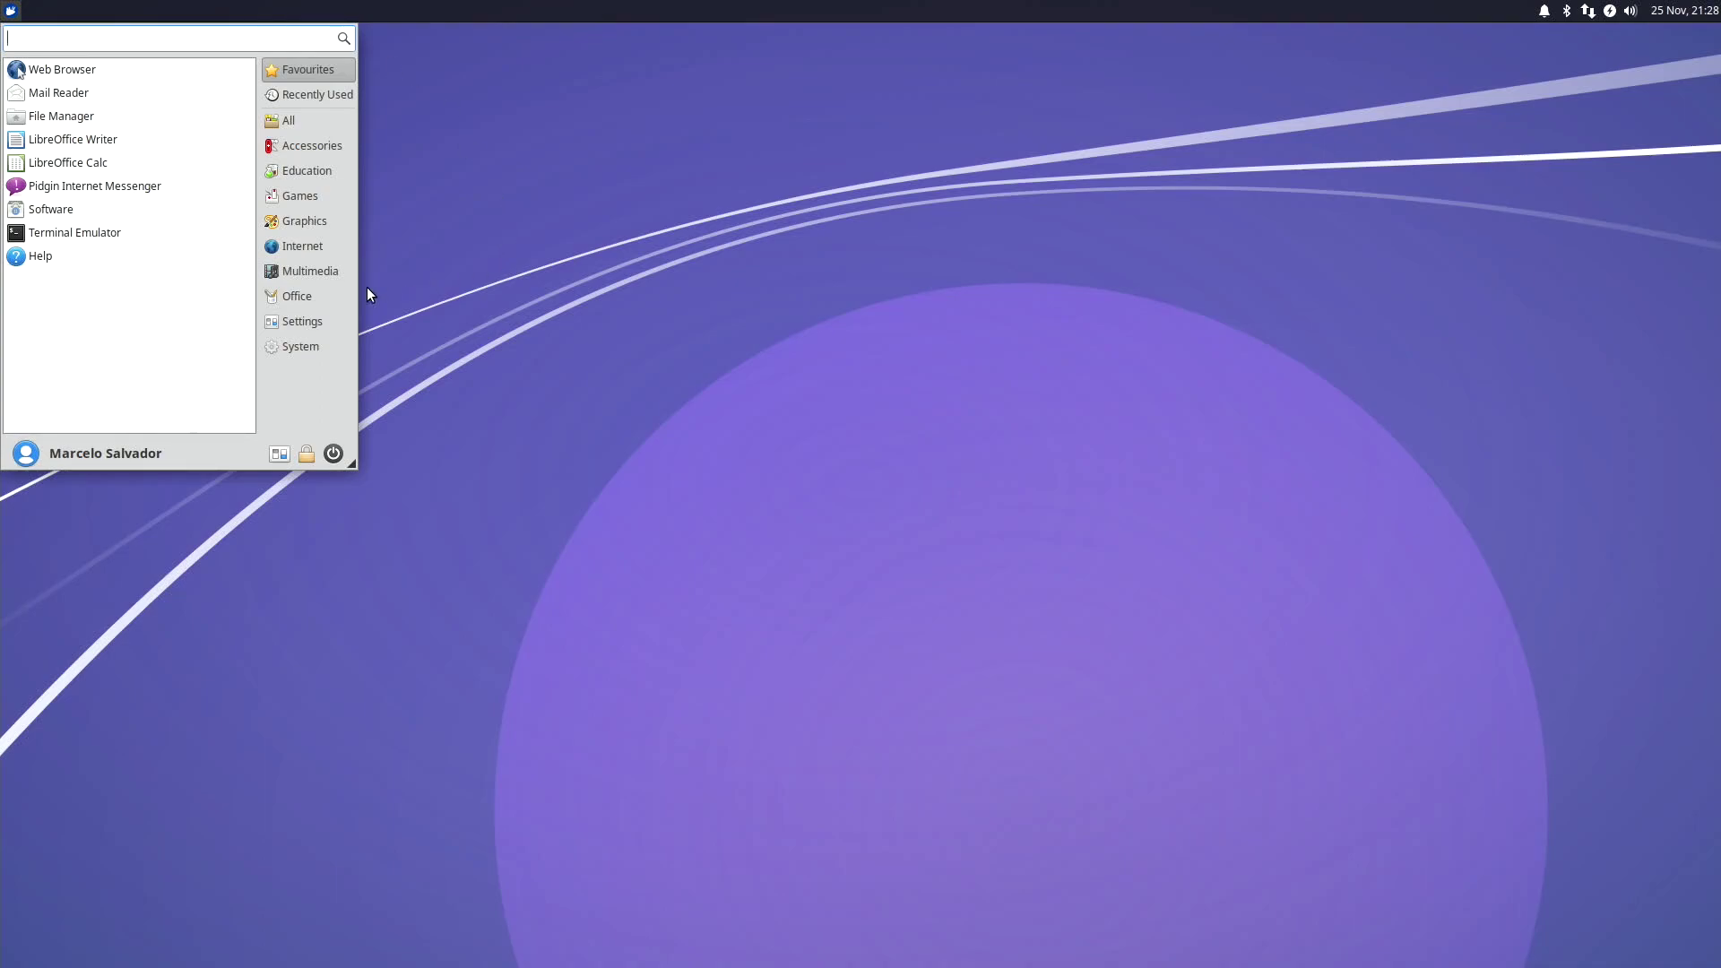
pyautogui.click(323, 296)
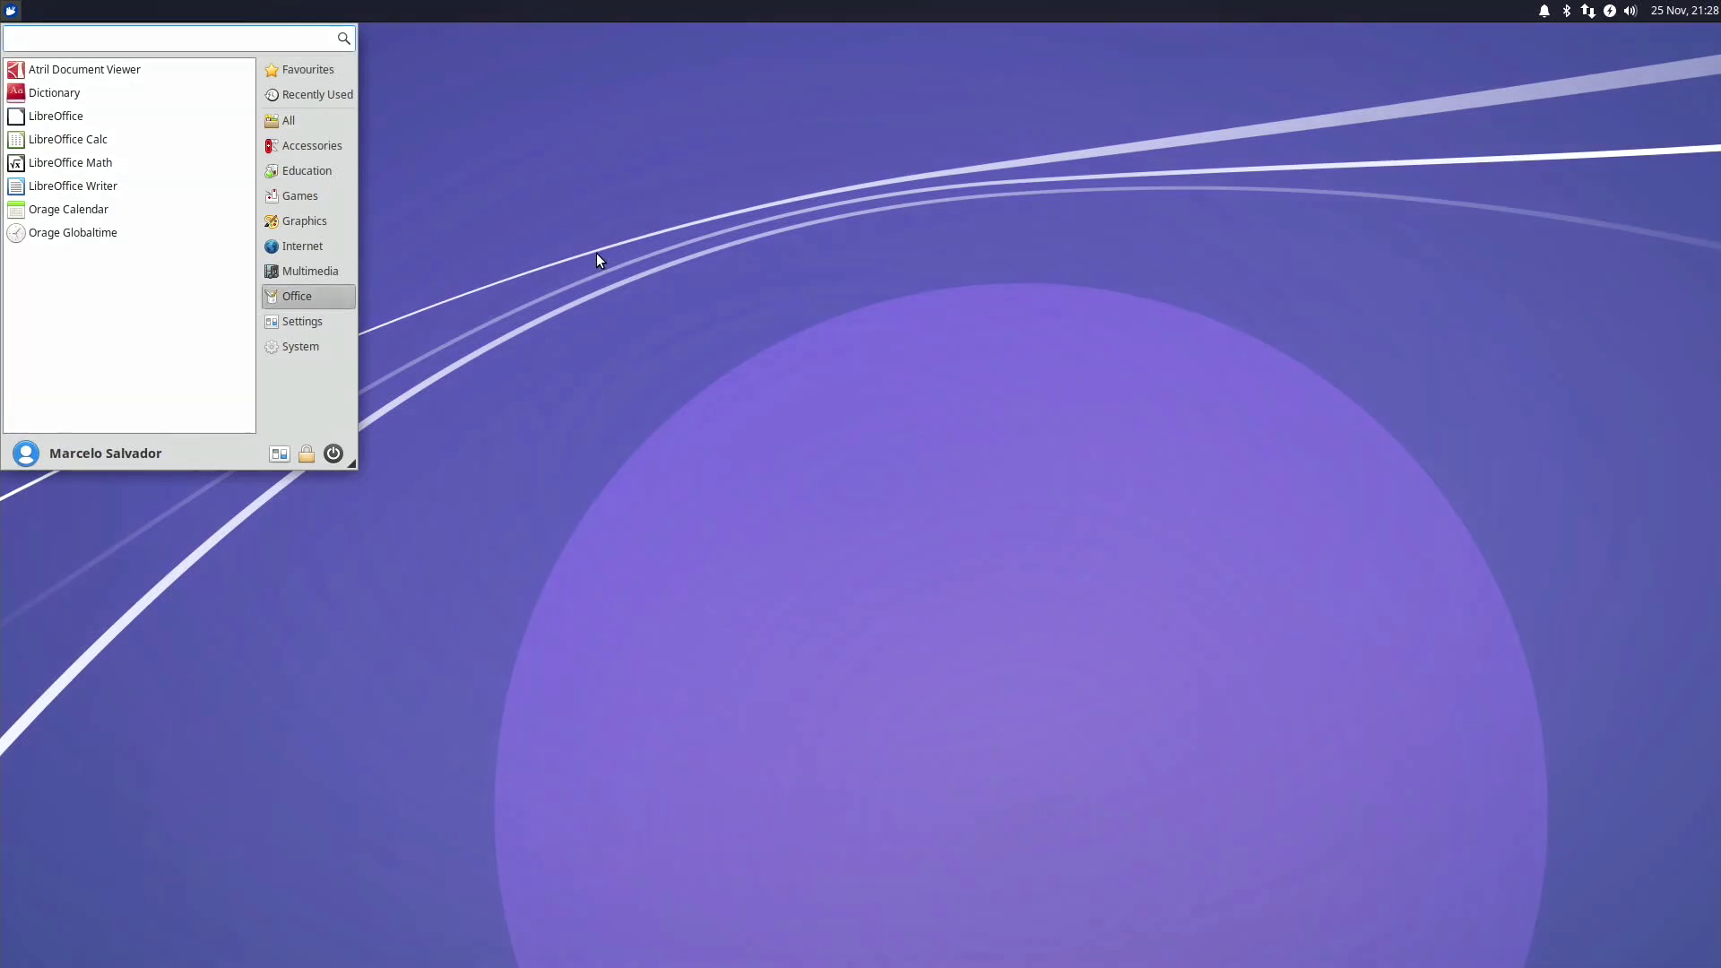
pyautogui.click(161, 187)
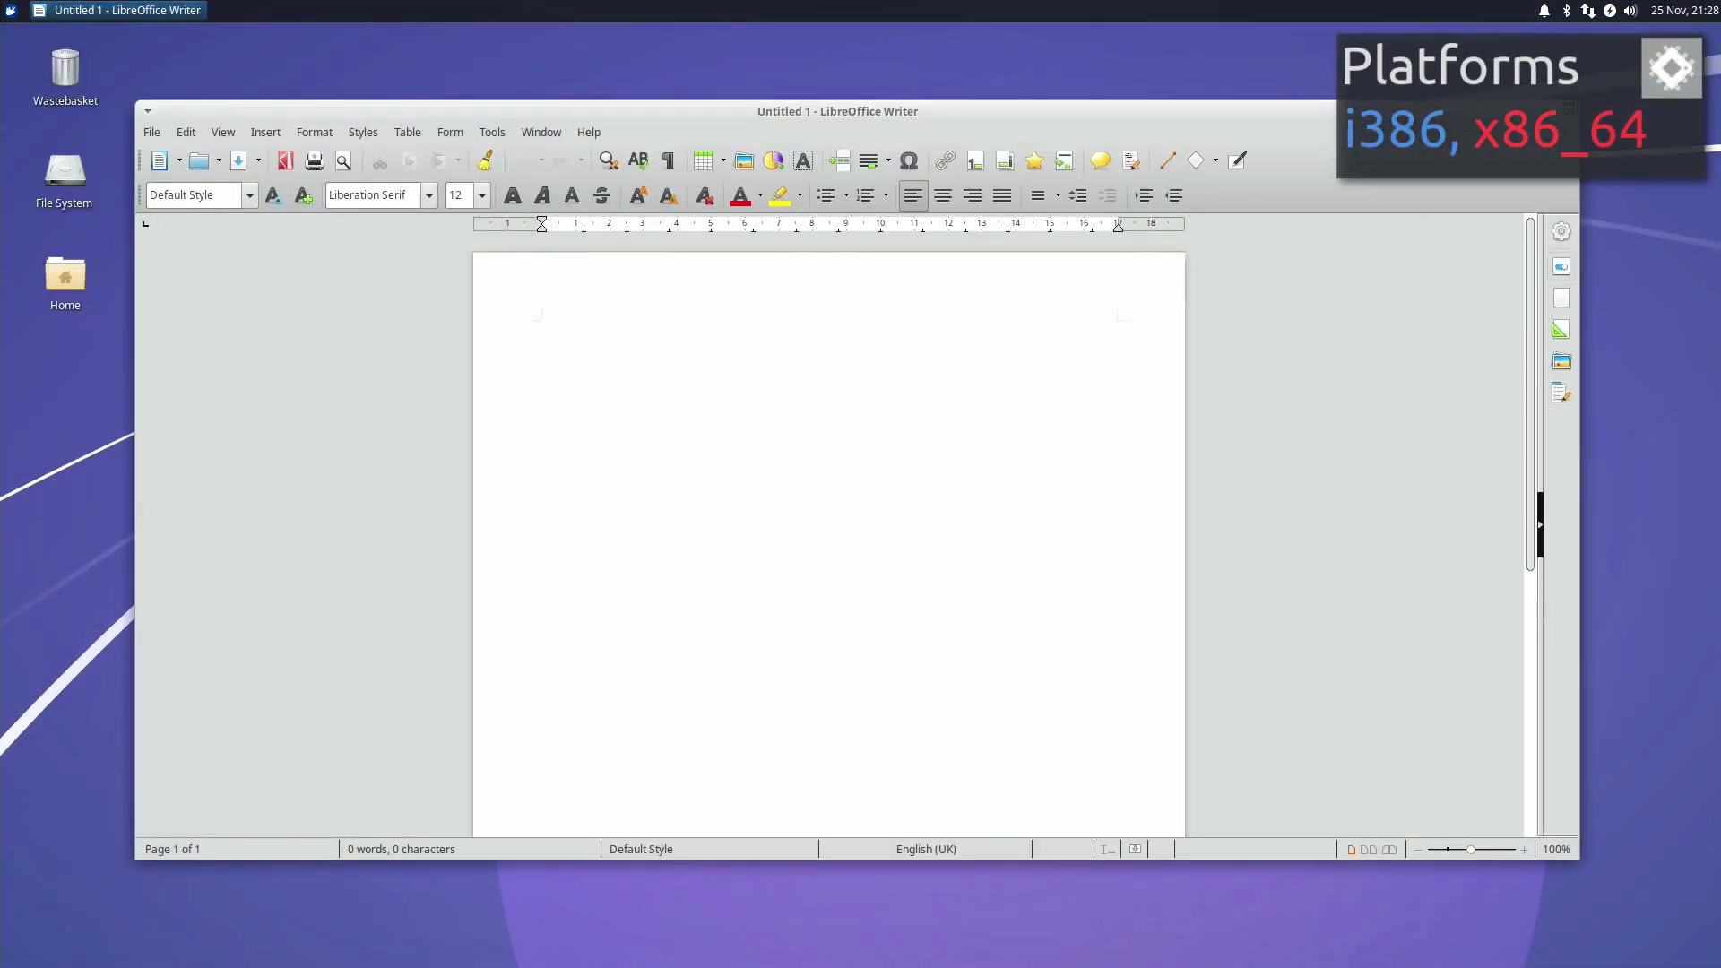
pyautogui.click(1569, 111)
# Browse the available Settings applications, view the default web browser and mail reader in Preferred Applications, and close it
pyautogui.click(10, 11)
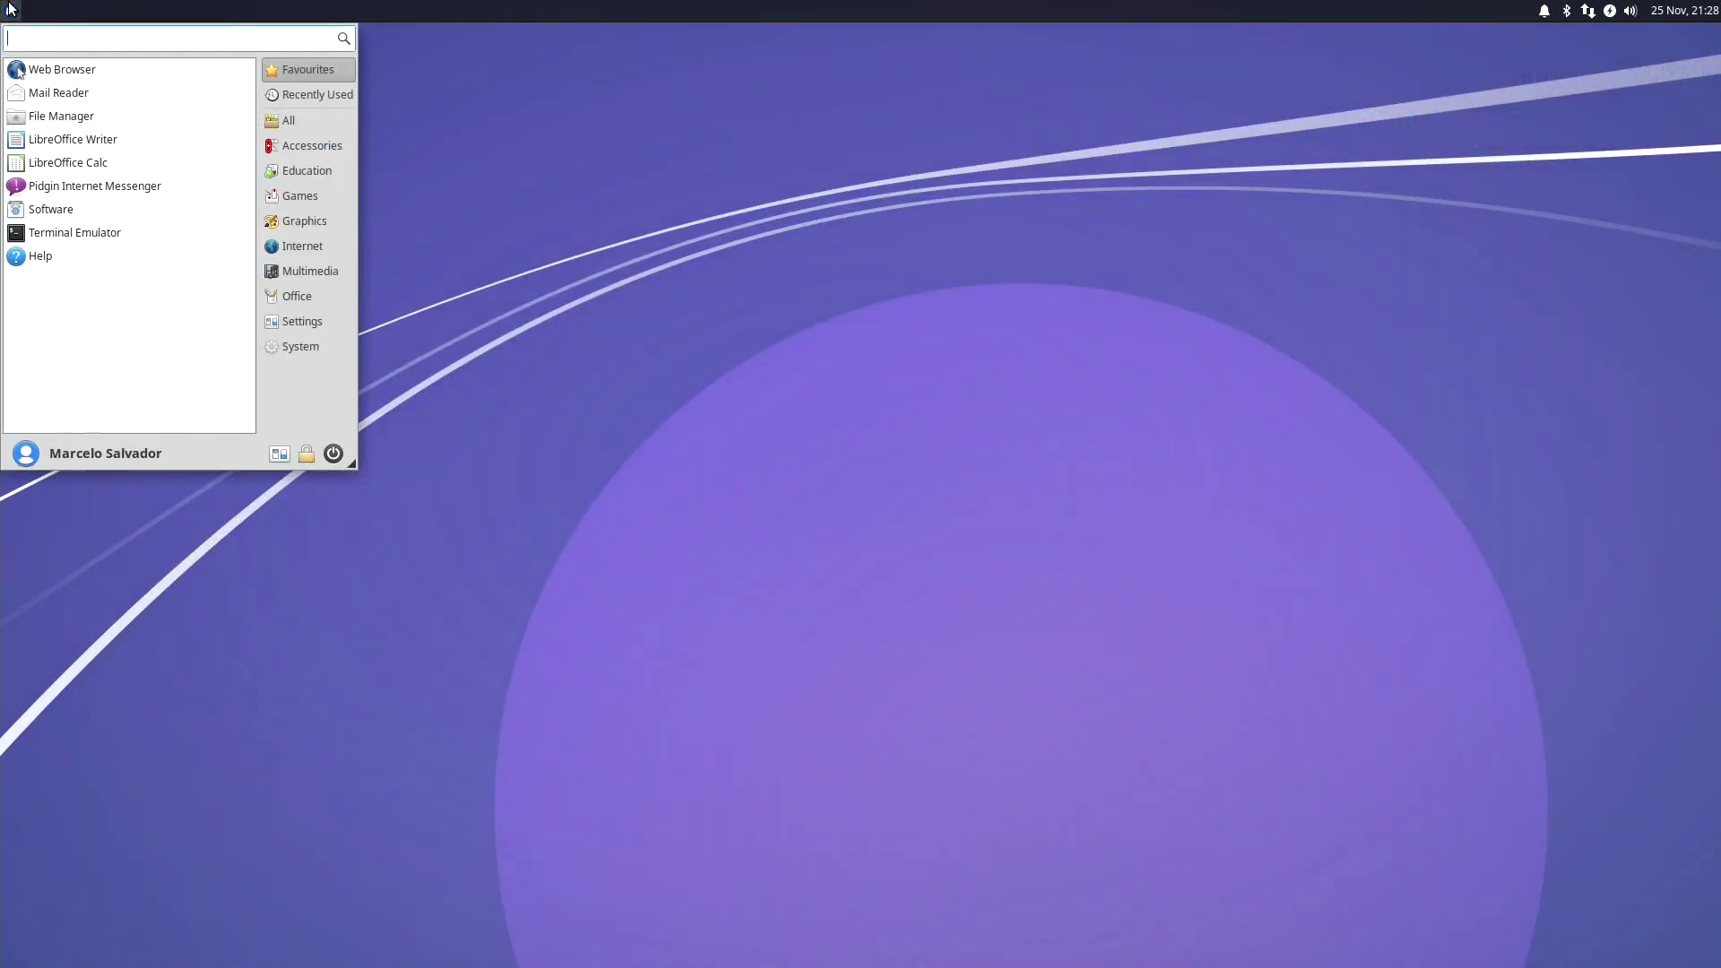
pyautogui.click(325, 320)
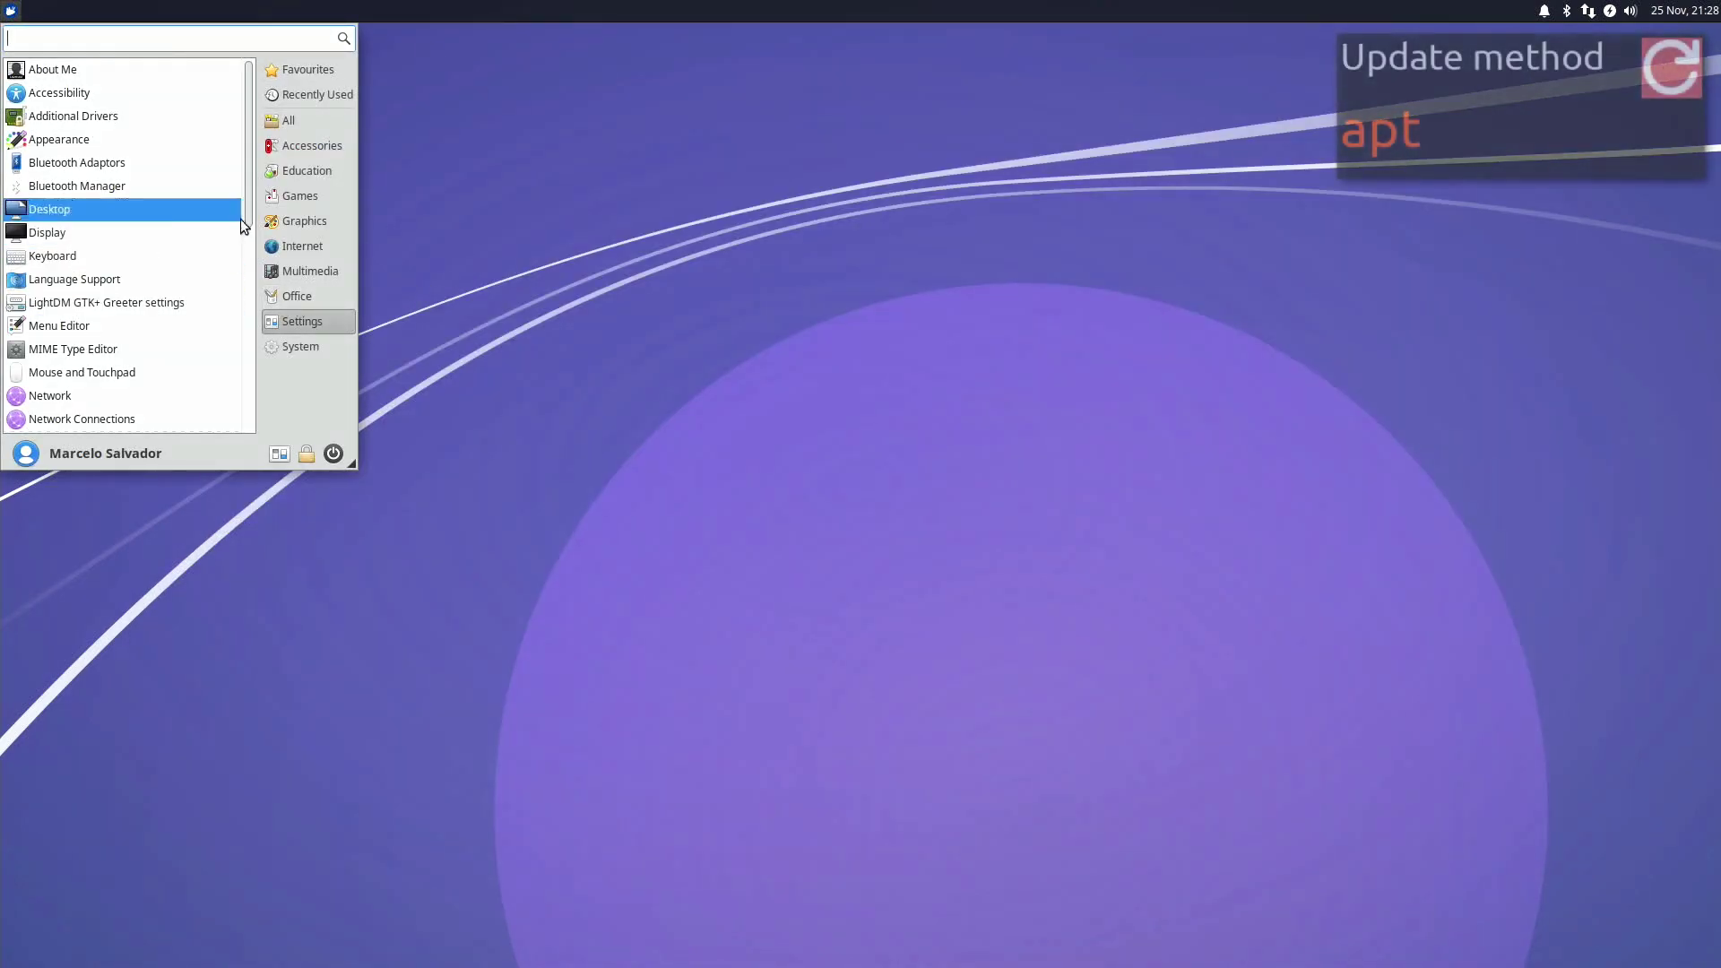
pyautogui.scroll(-8, 244, 204)
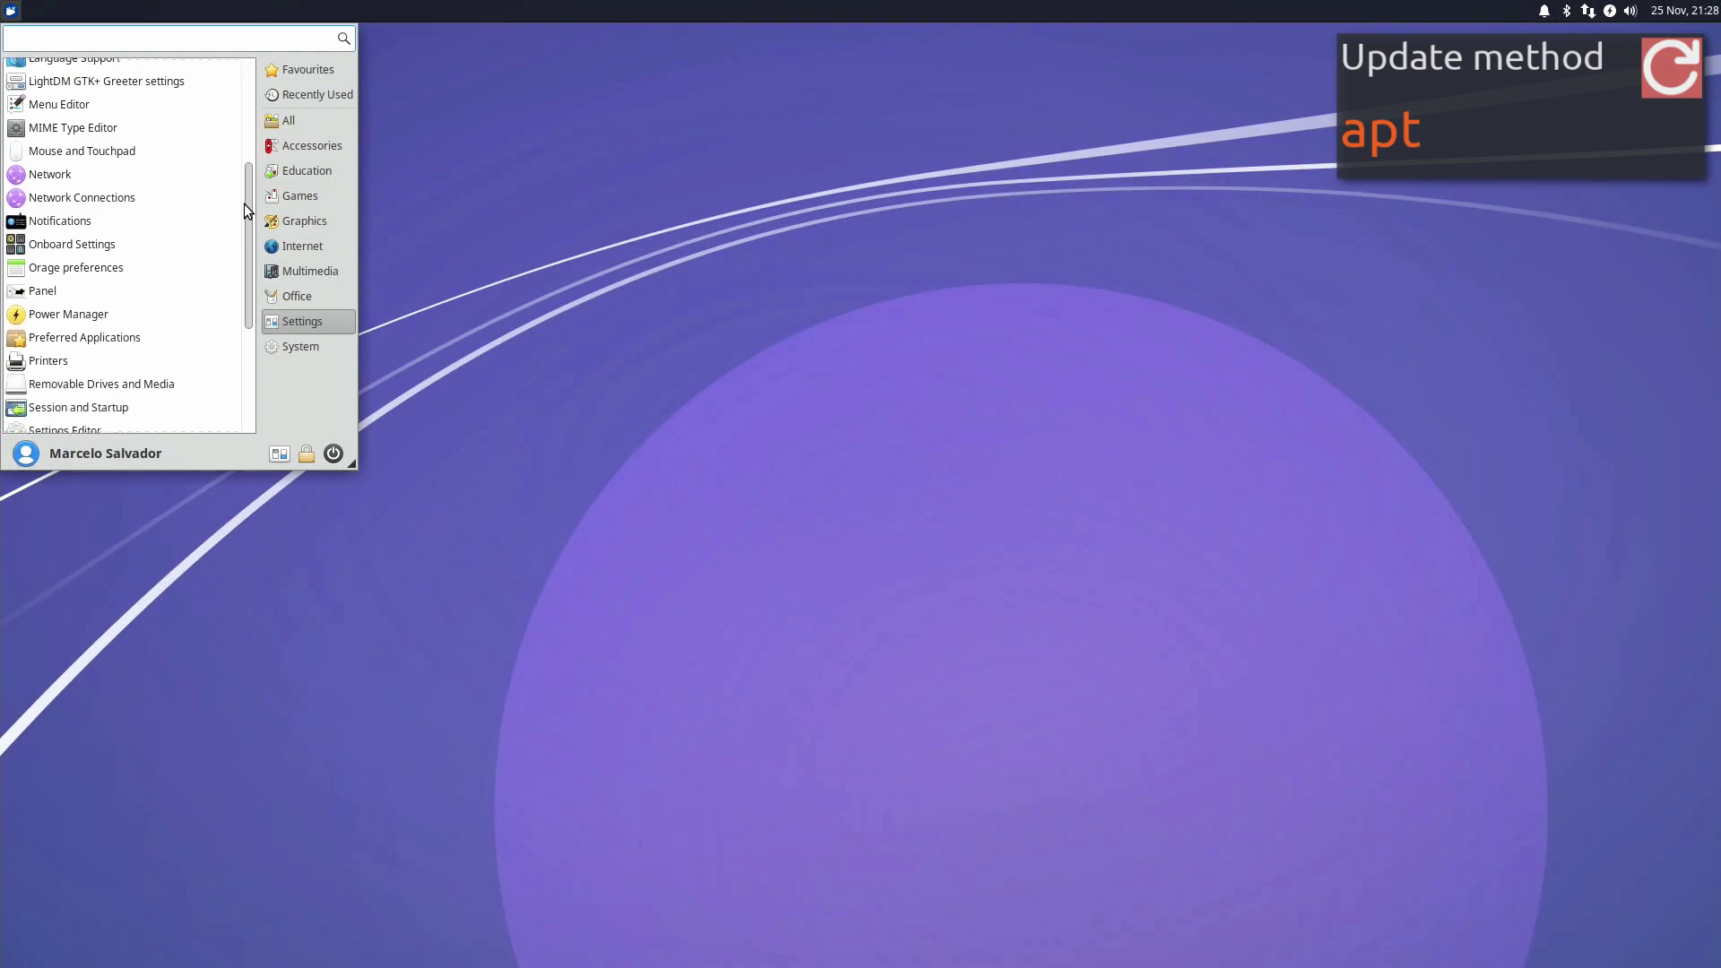
pyautogui.scroll(-3, 243, 204)
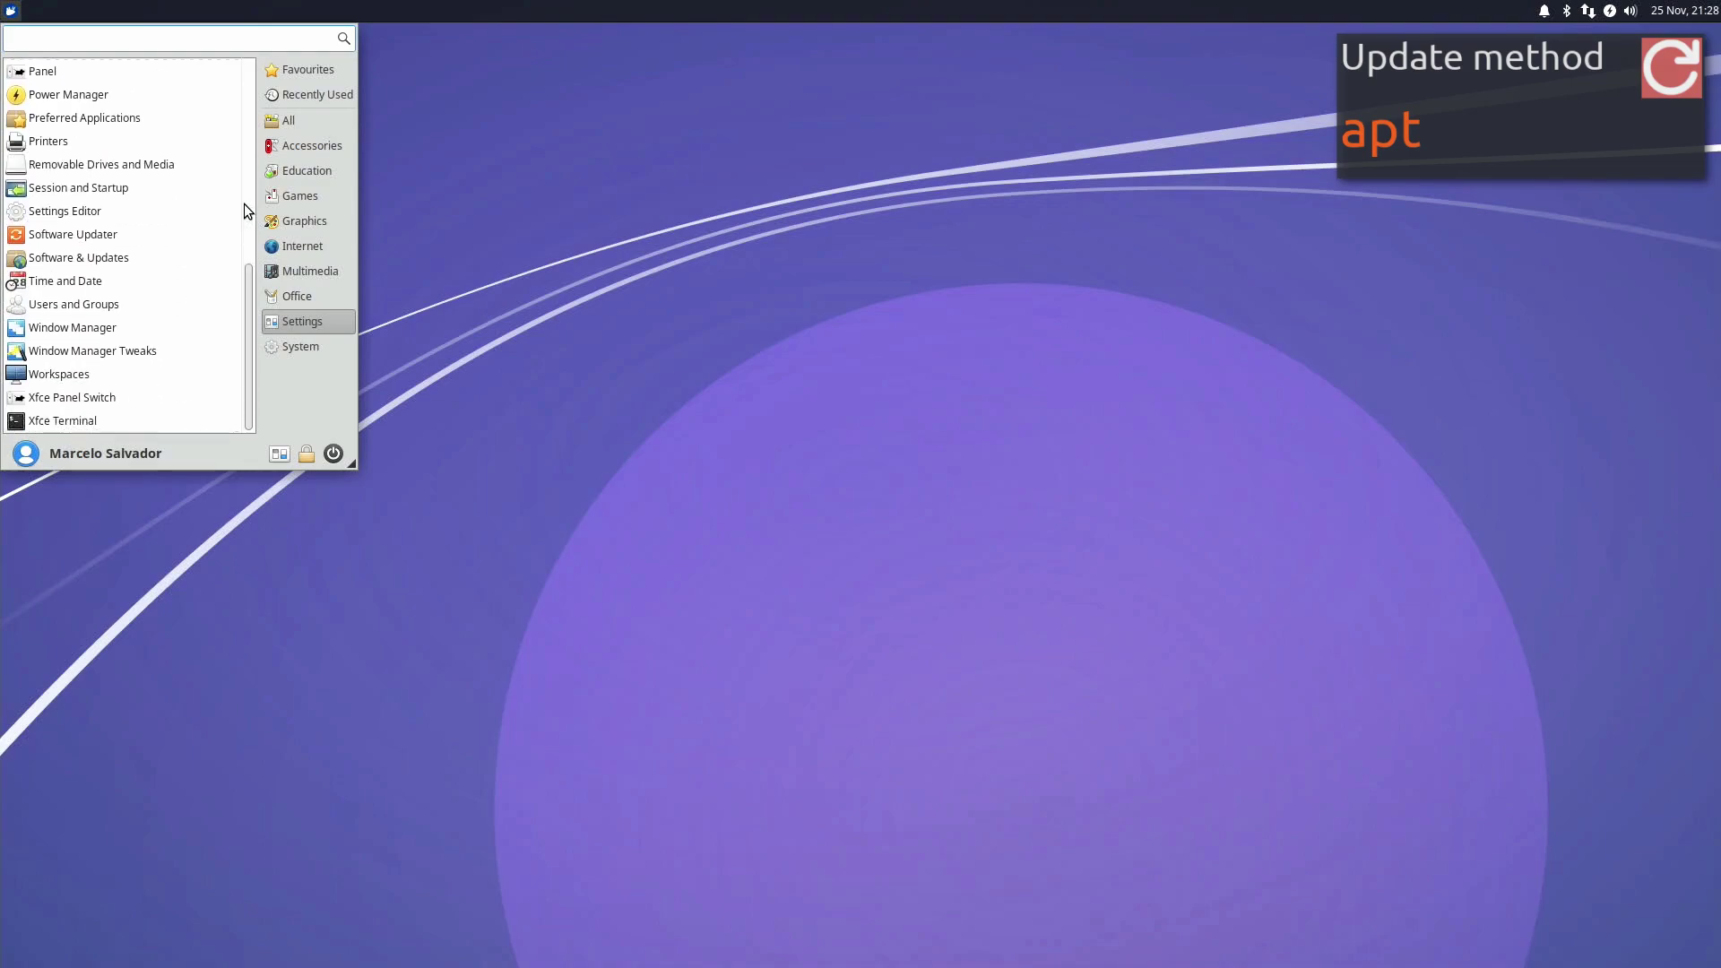
pyautogui.click(225, 131)
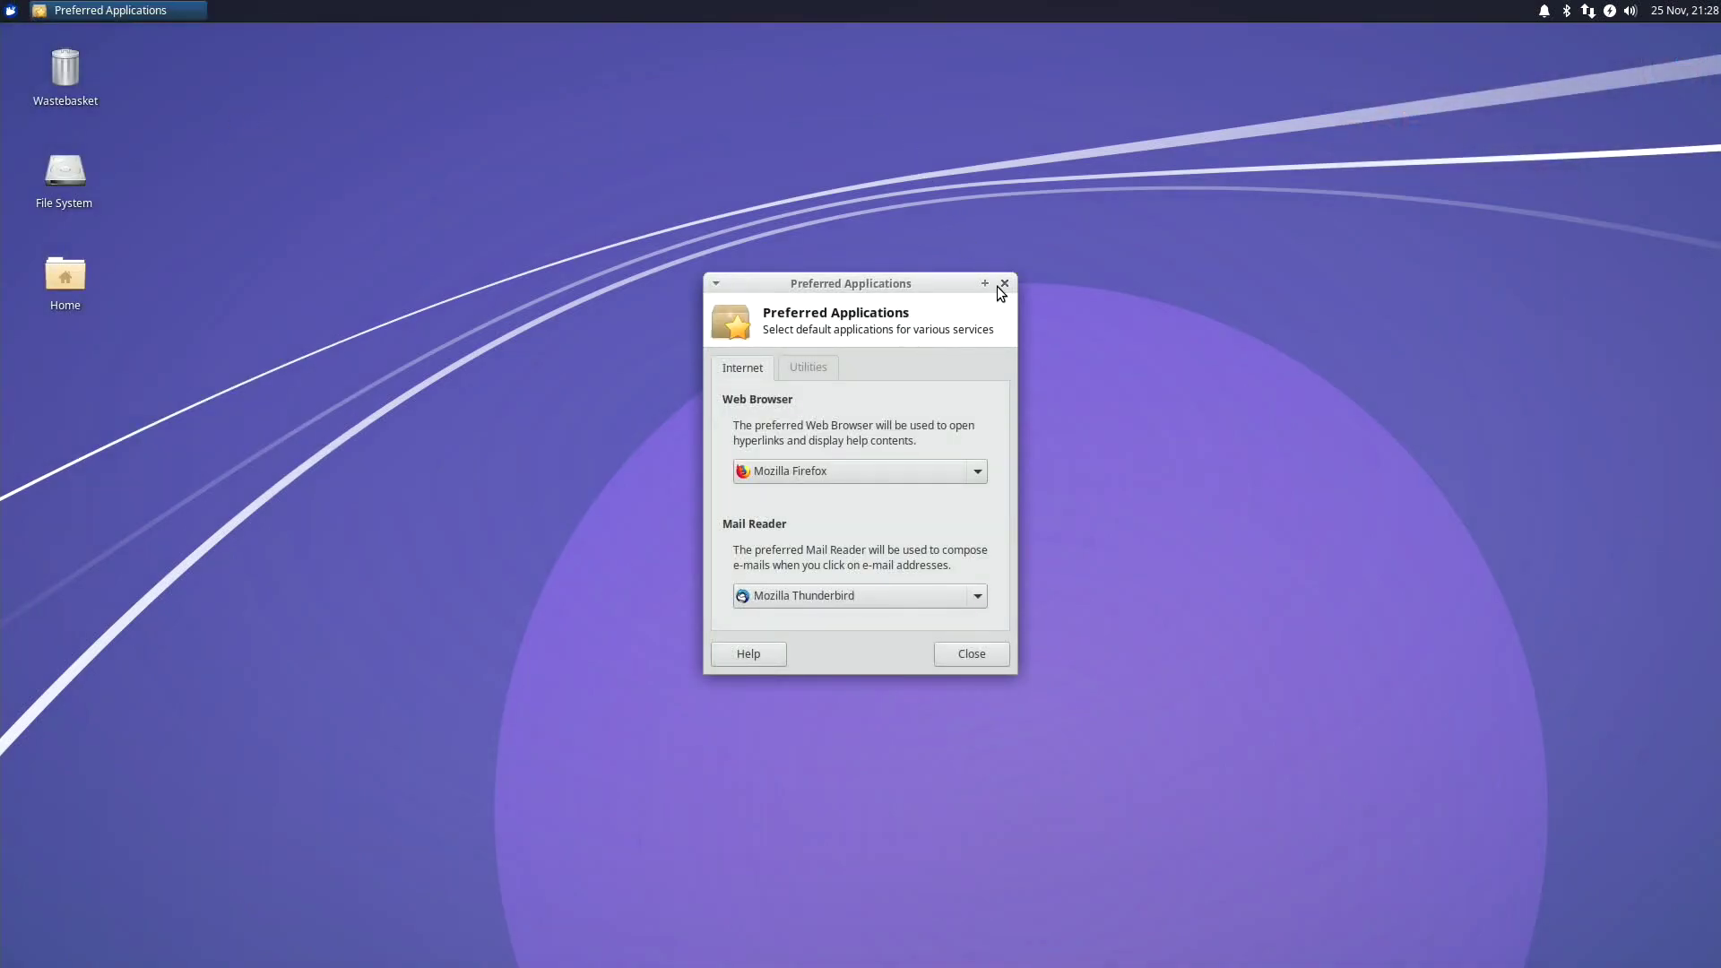
pyautogui.click(1001, 284)
# Launch Task Manager from the System applications to view the running processes, and close it
pyautogui.click(11, 10)
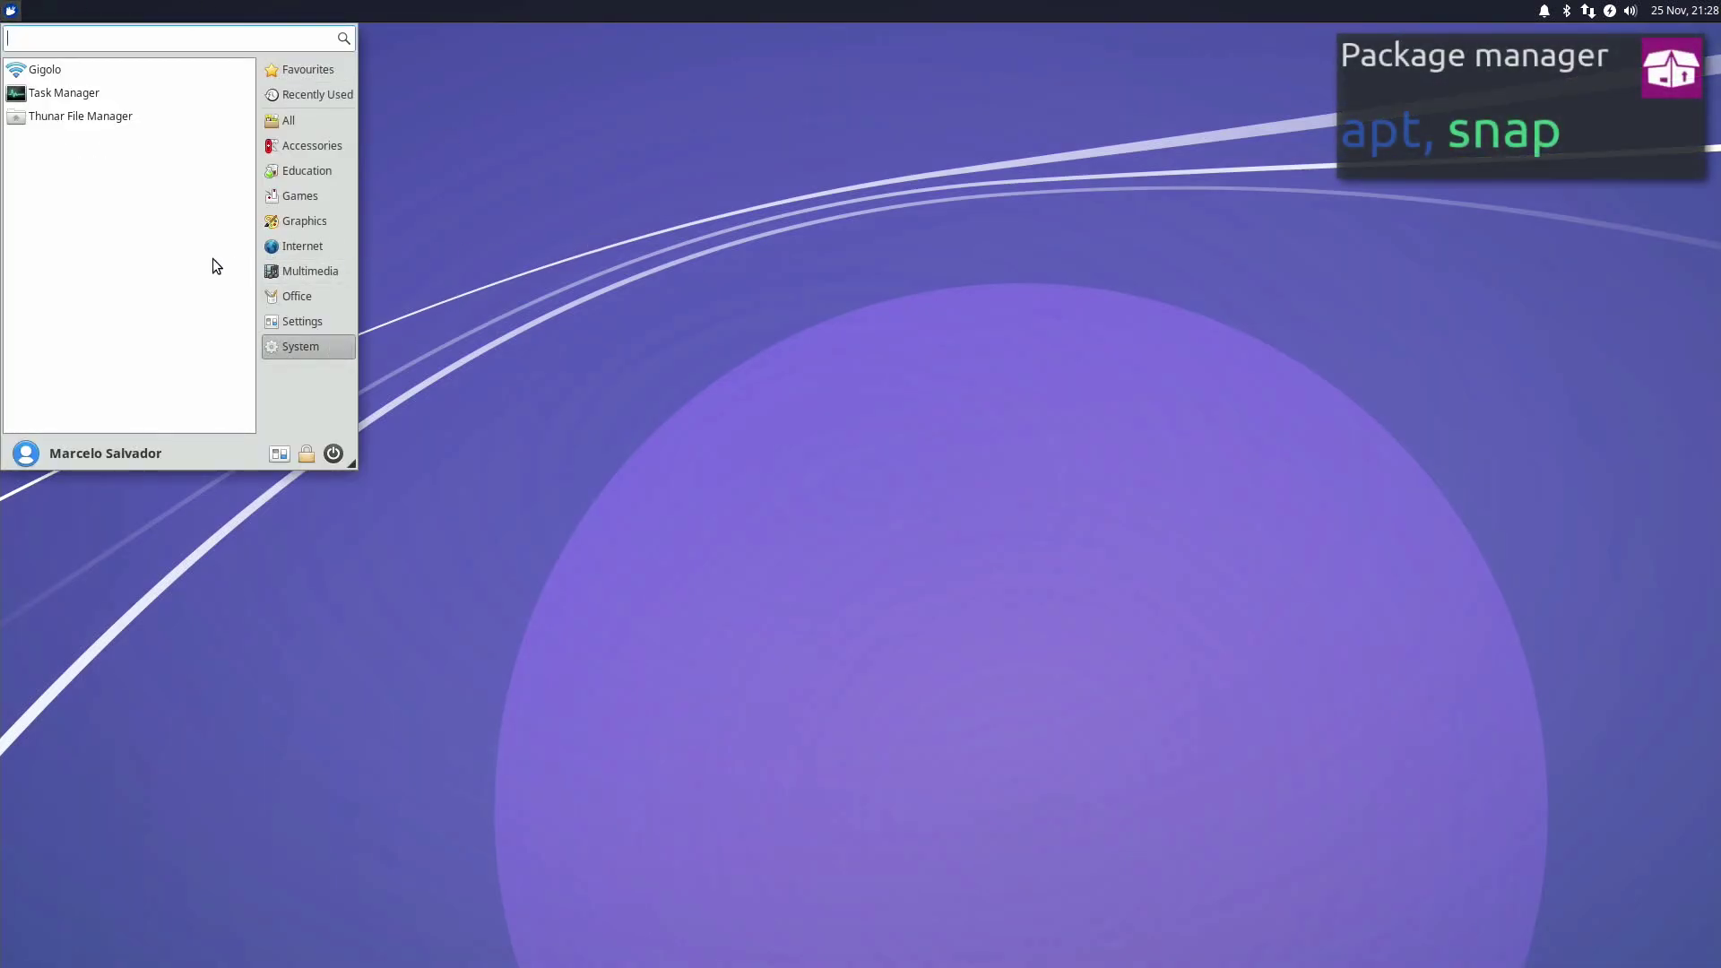
pyautogui.click(134, 93)
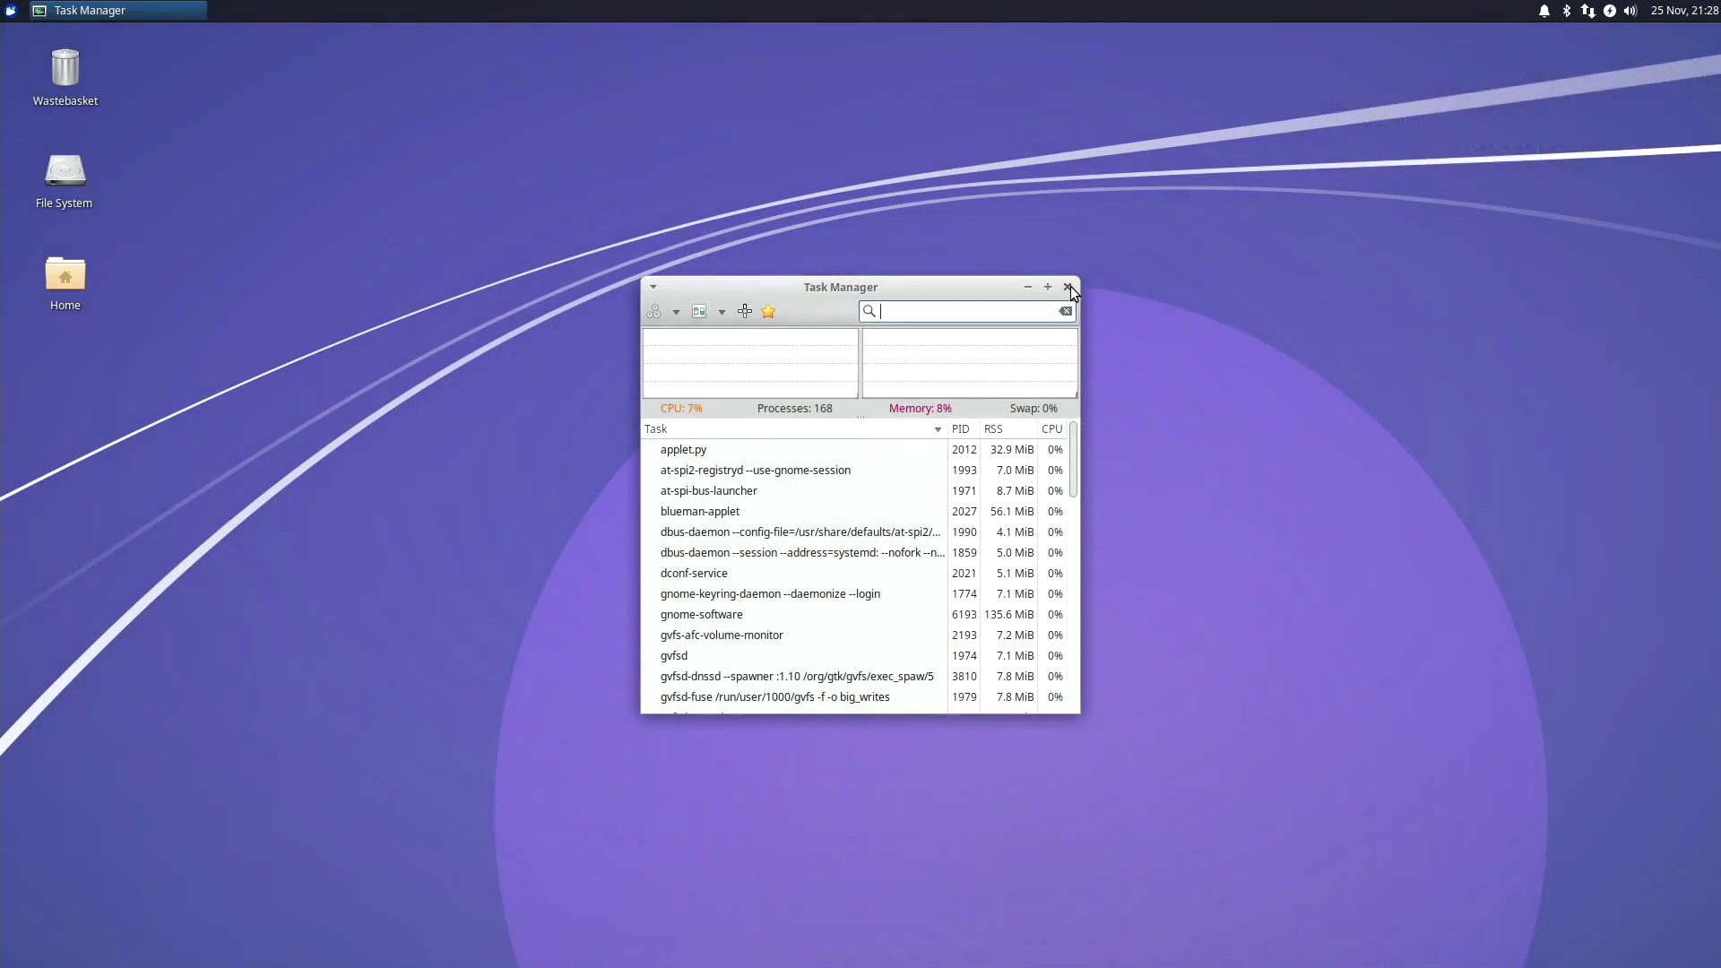
pyautogui.click(1068, 287)
# Launch the Software centre from the favourites to view its featured applications and categories, and close it
pyautogui.click(11, 11)
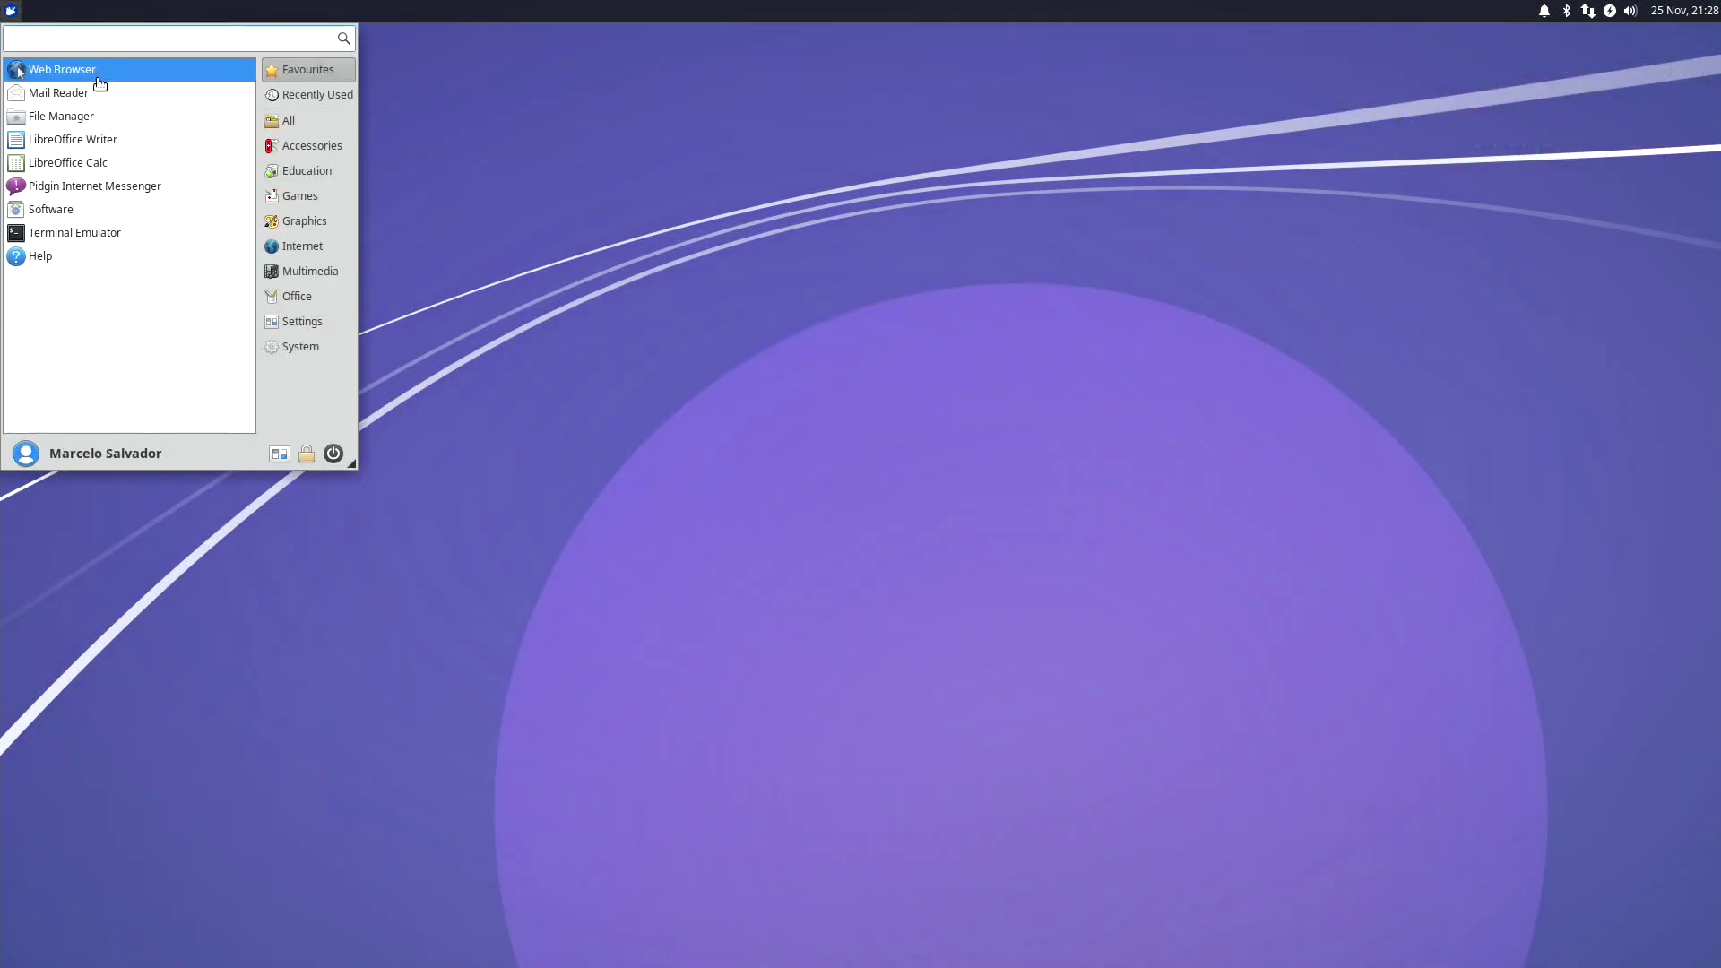
pyautogui.click(117, 210)
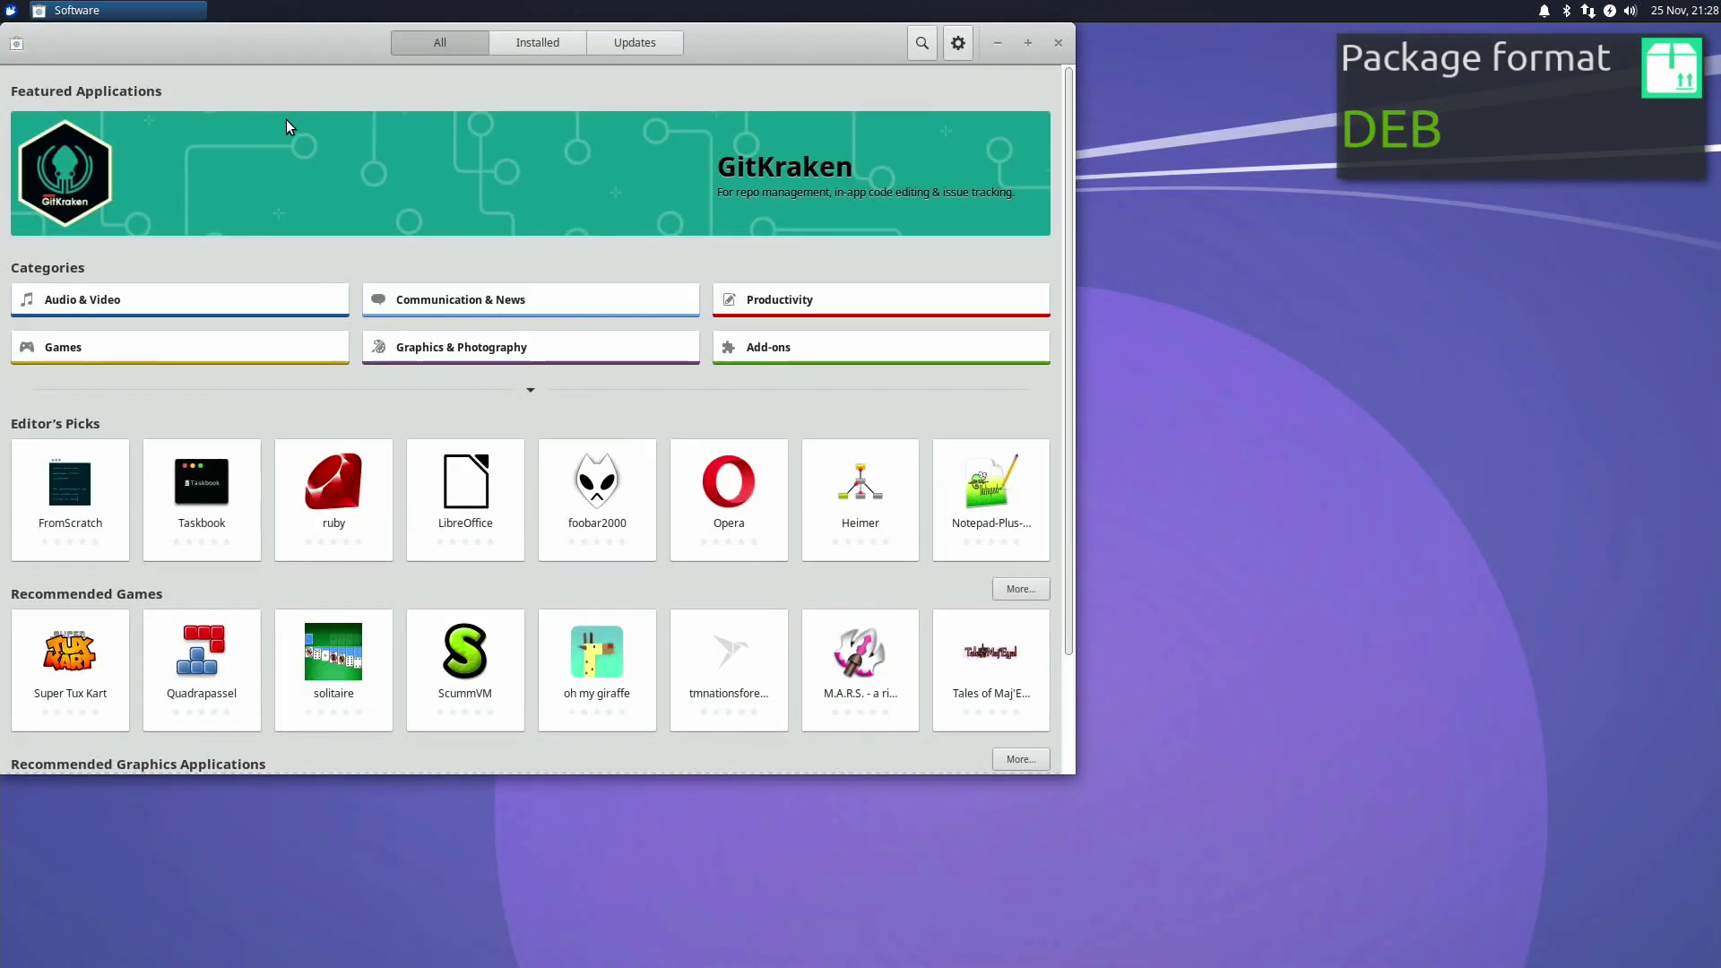
pyautogui.click(1058, 42)
# Open a terminal and move its window towards the centre of the desktop
pyautogui.click(10, 12)
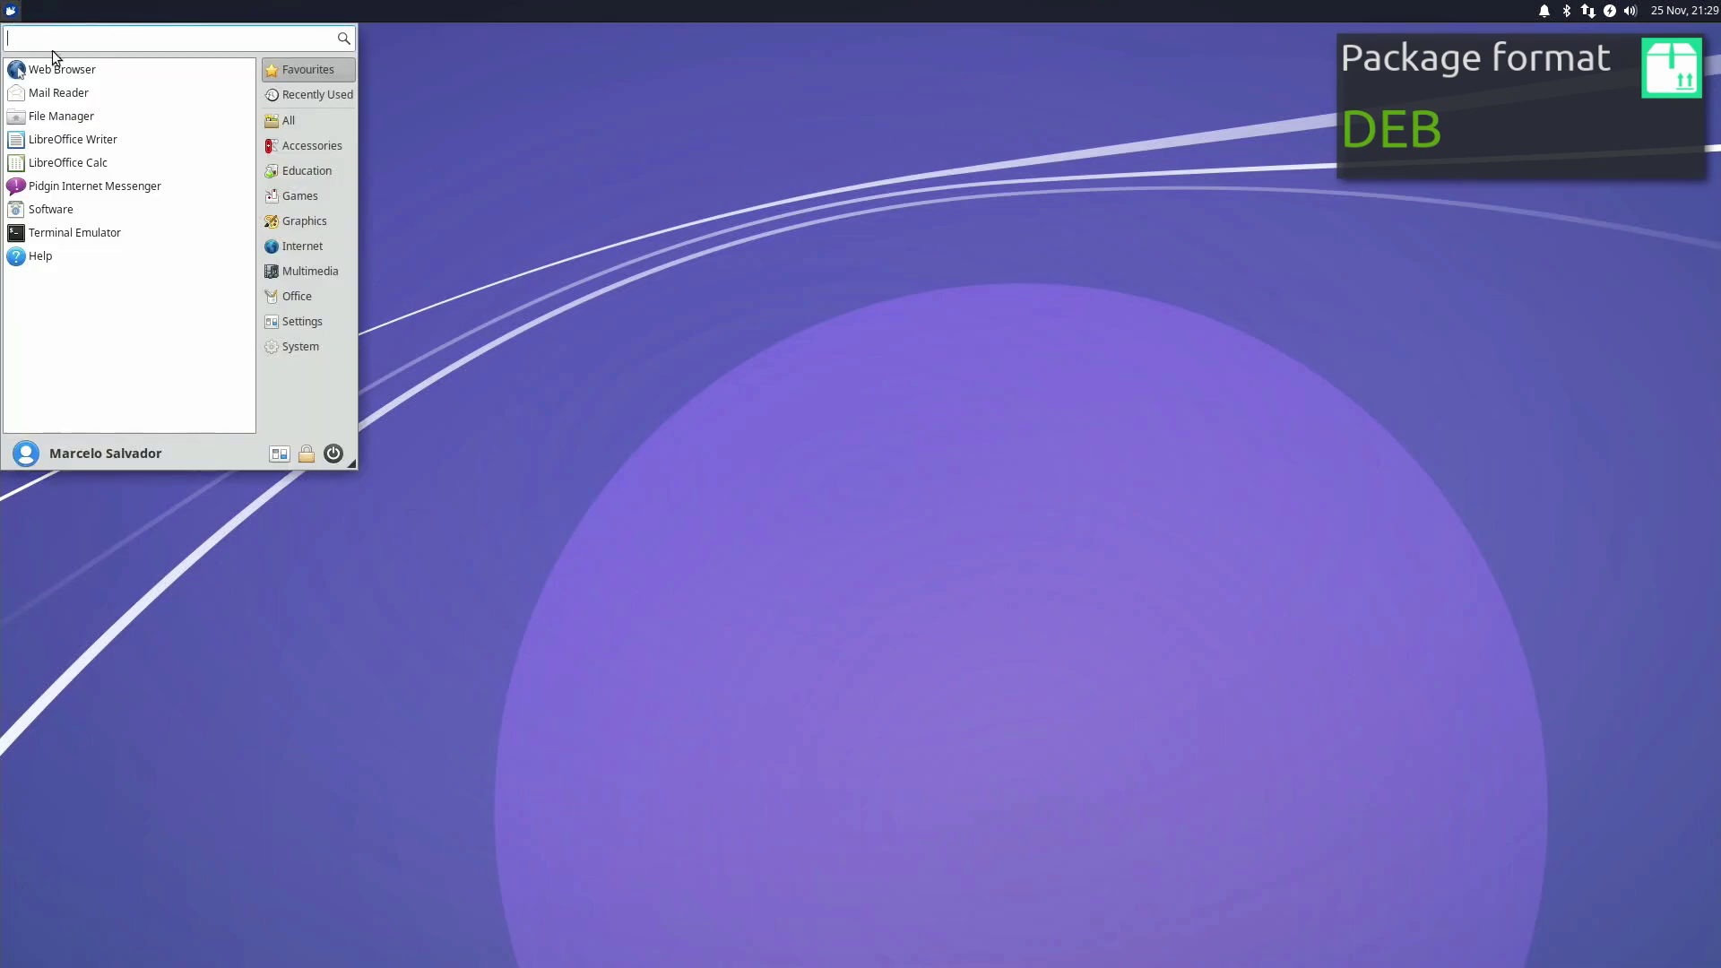
pyautogui.click(114, 233)
pyautogui.moveTo(379, 32); pyautogui.dragTo(785, 180)
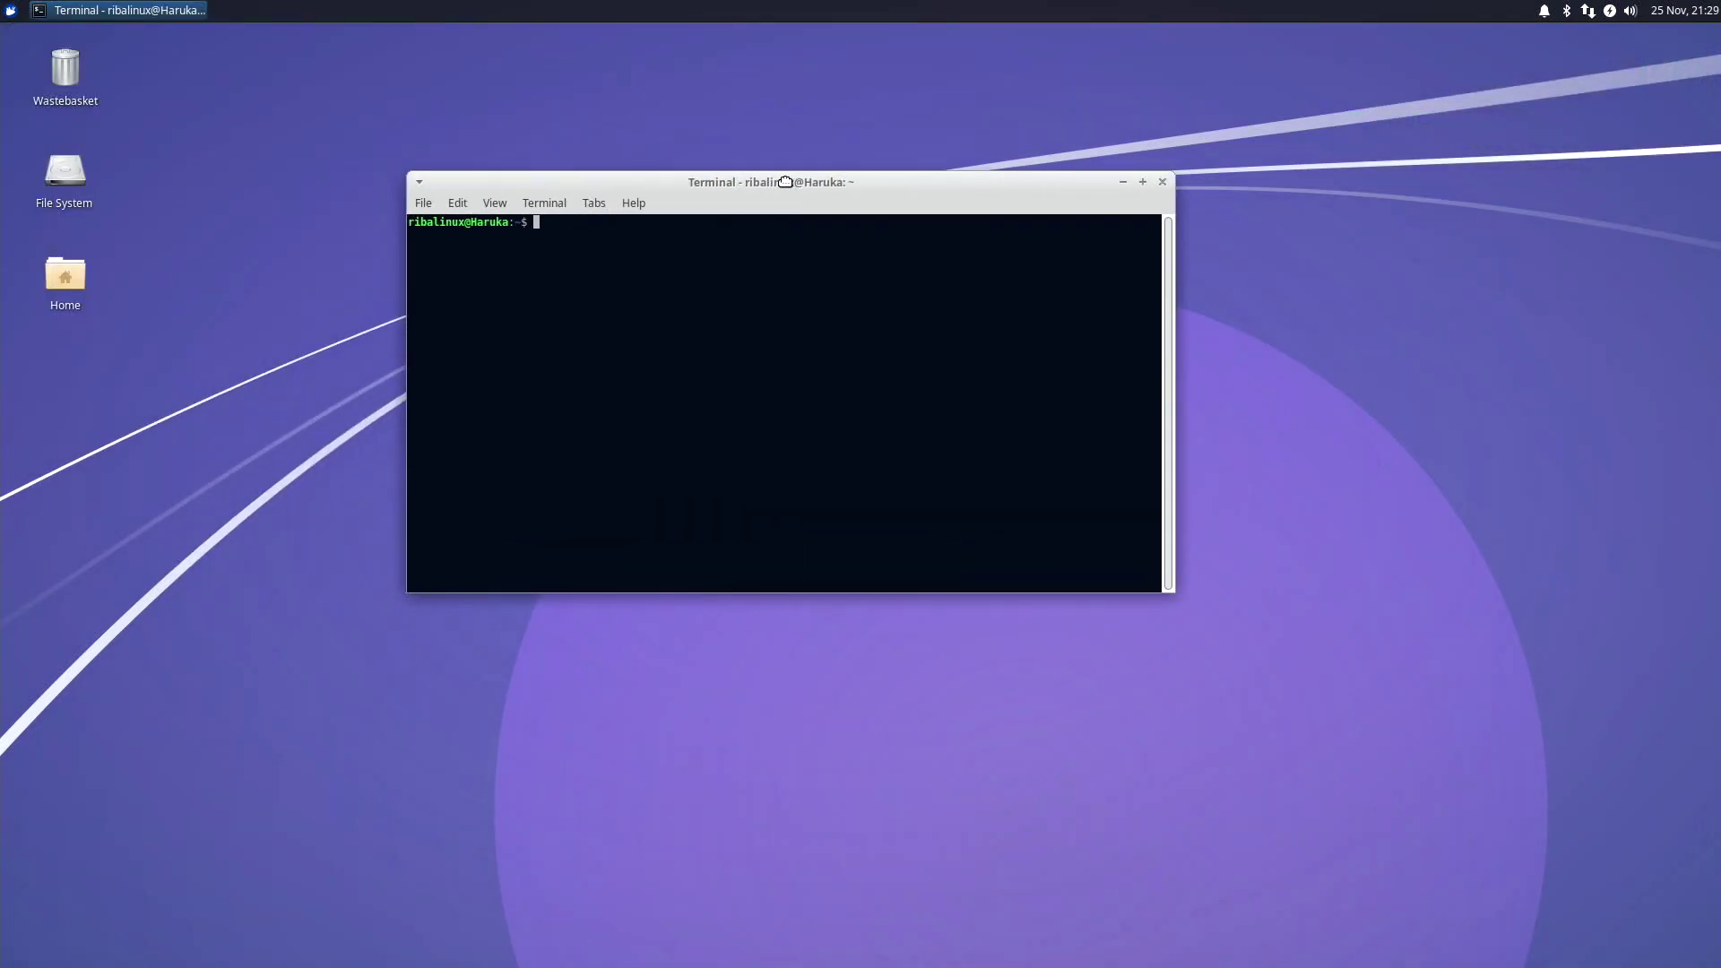
# Install the mc package with "sudo apt install mc", entering the account password and accepting the installation with y
pyautogui.write('sudo apt')
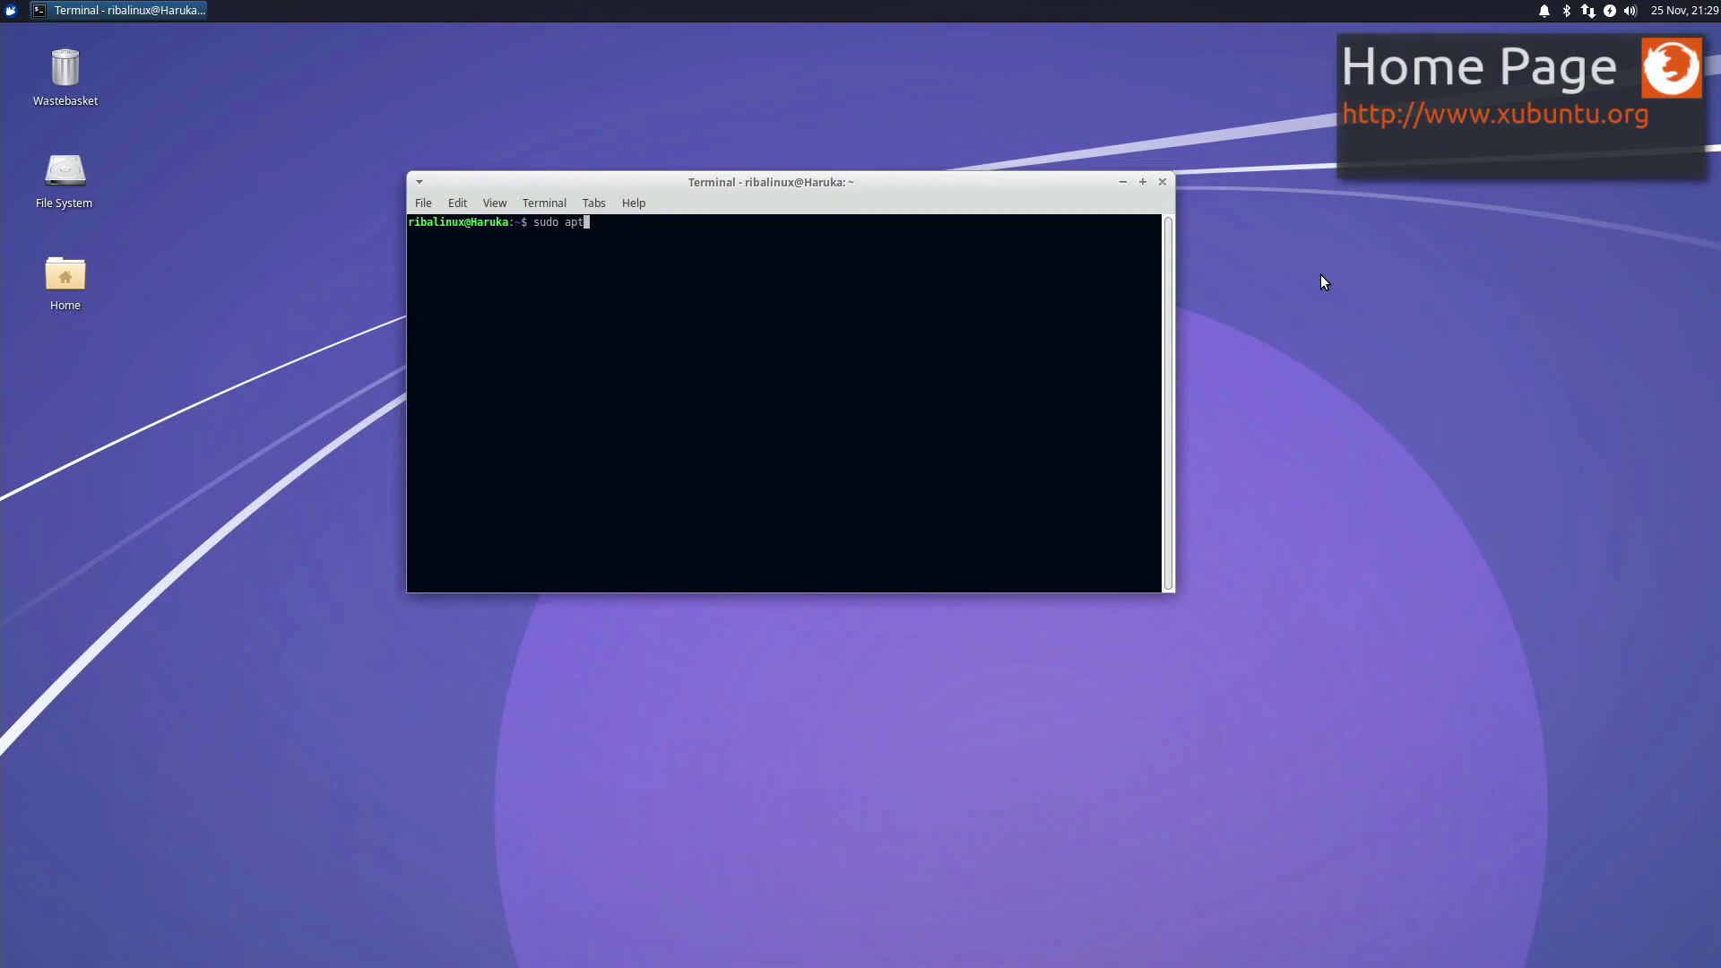
pyautogui.write(' install mc')
pyautogui.press('Return')
pyautogui.press('Return')
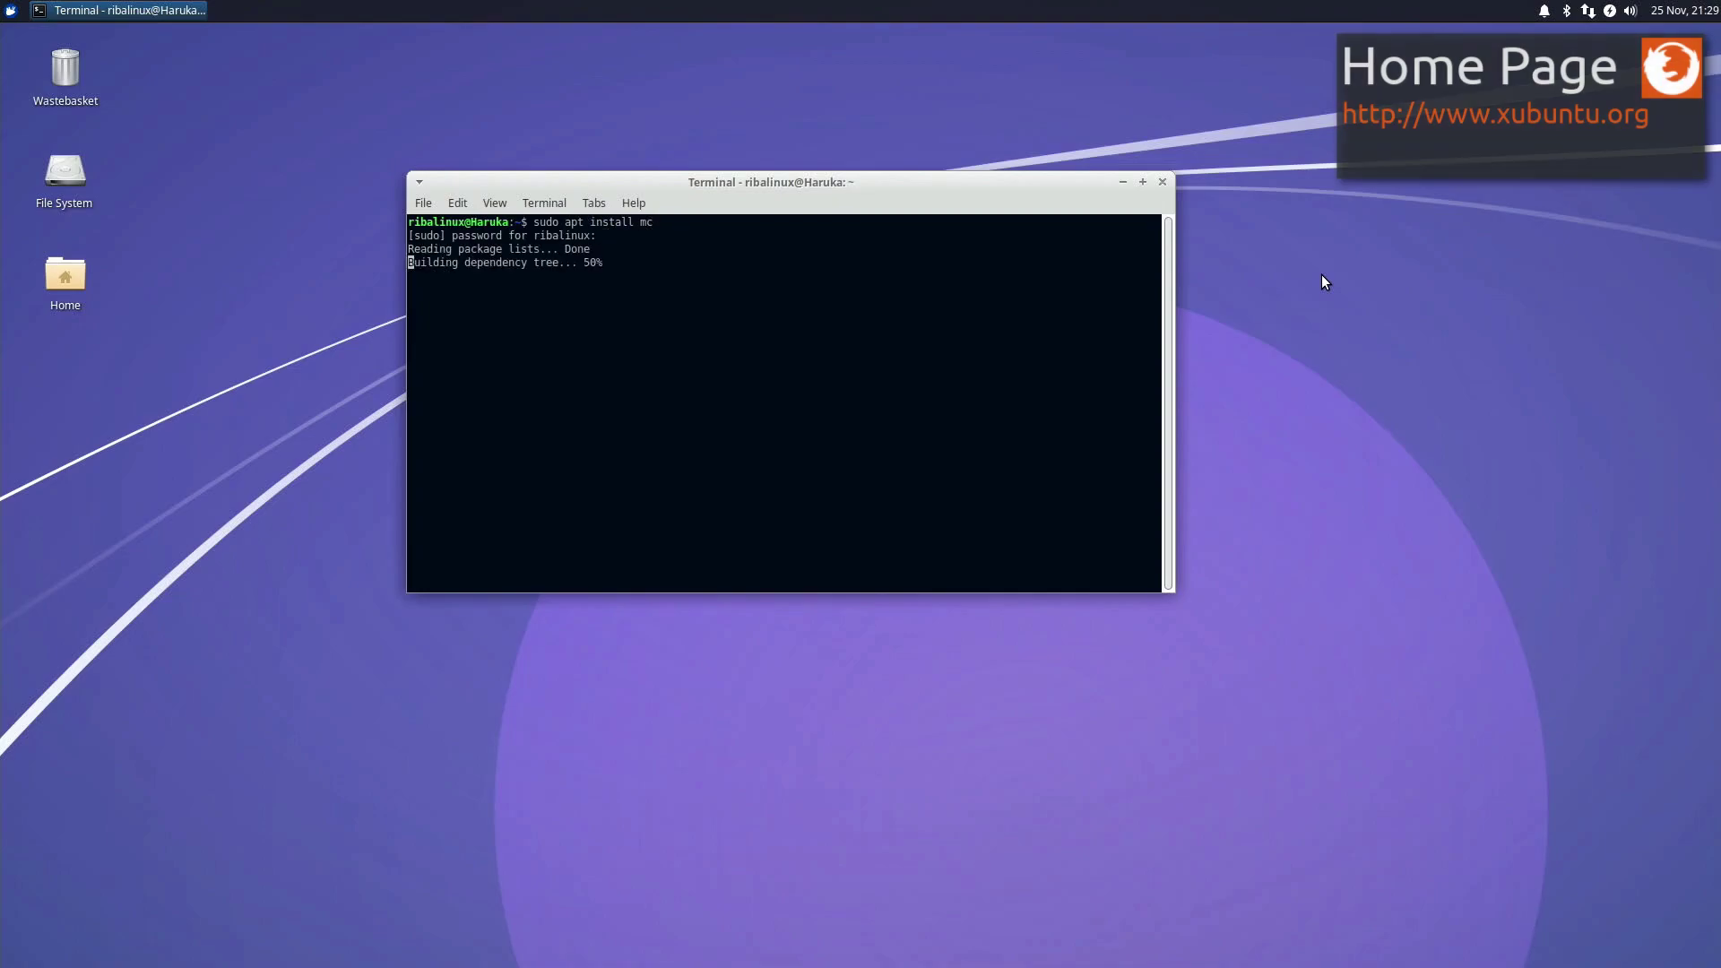
pyautogui.write('y')
pyautogui.press('Return')
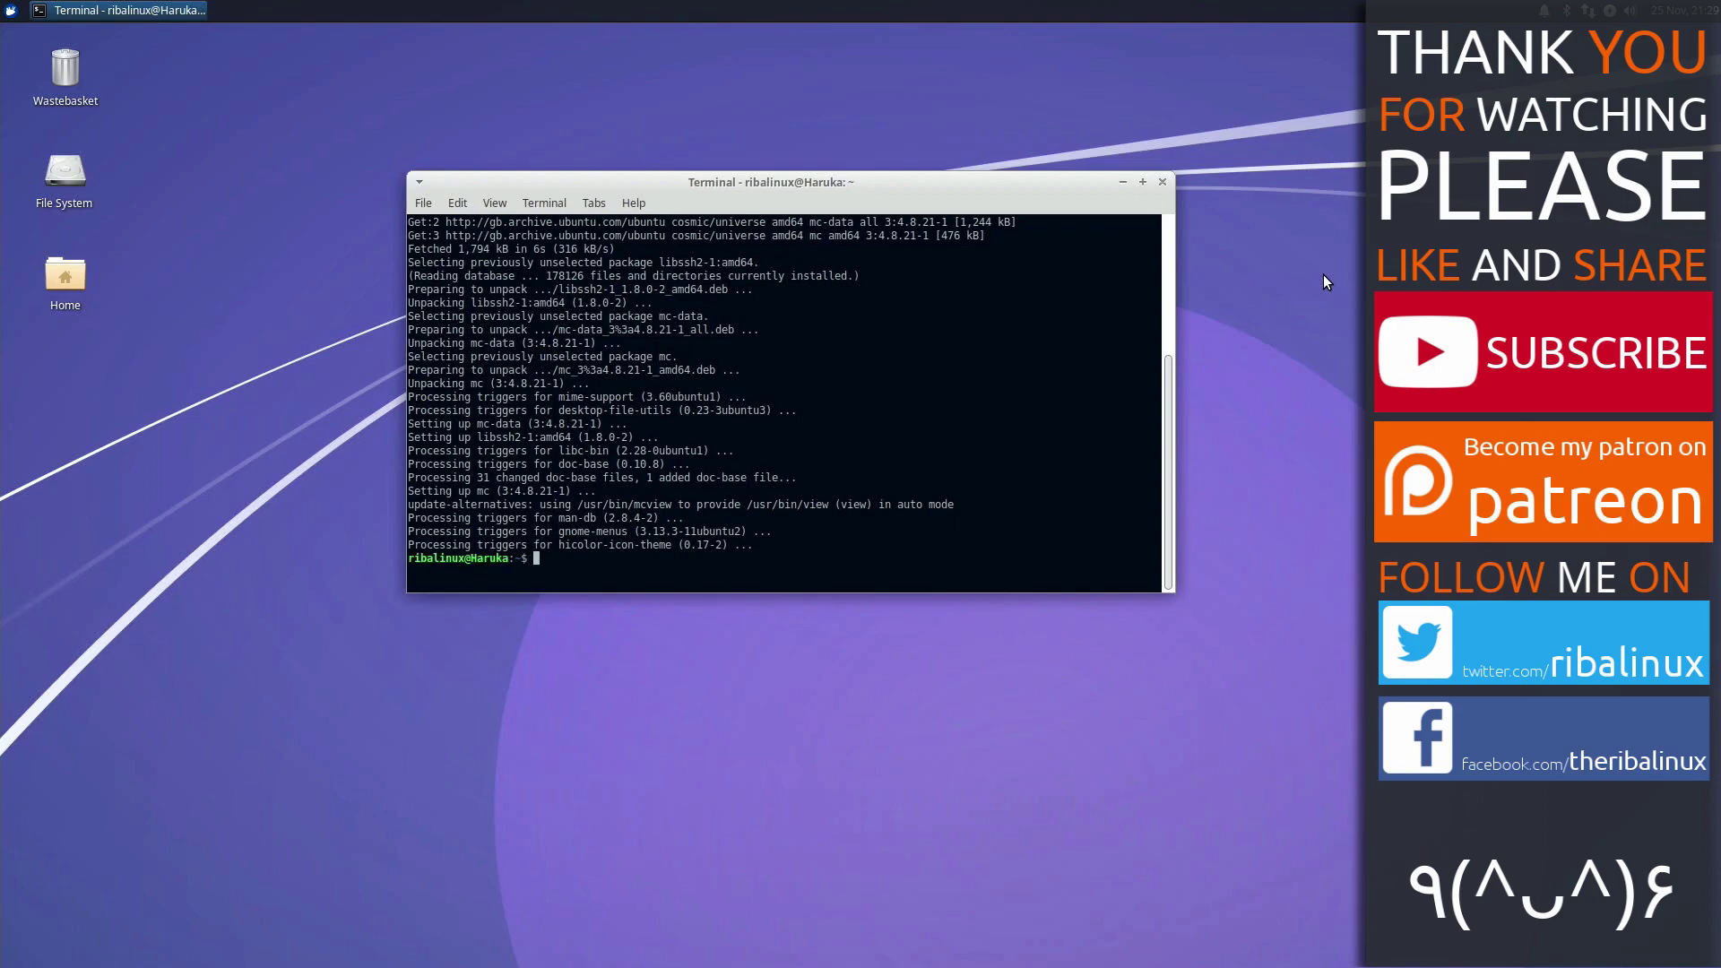
# Show the kernel and system information in the terminal with "uname -a"
pyautogui.write('unam')
pyautogui.write('e -a')
pyautogui.press('Return')
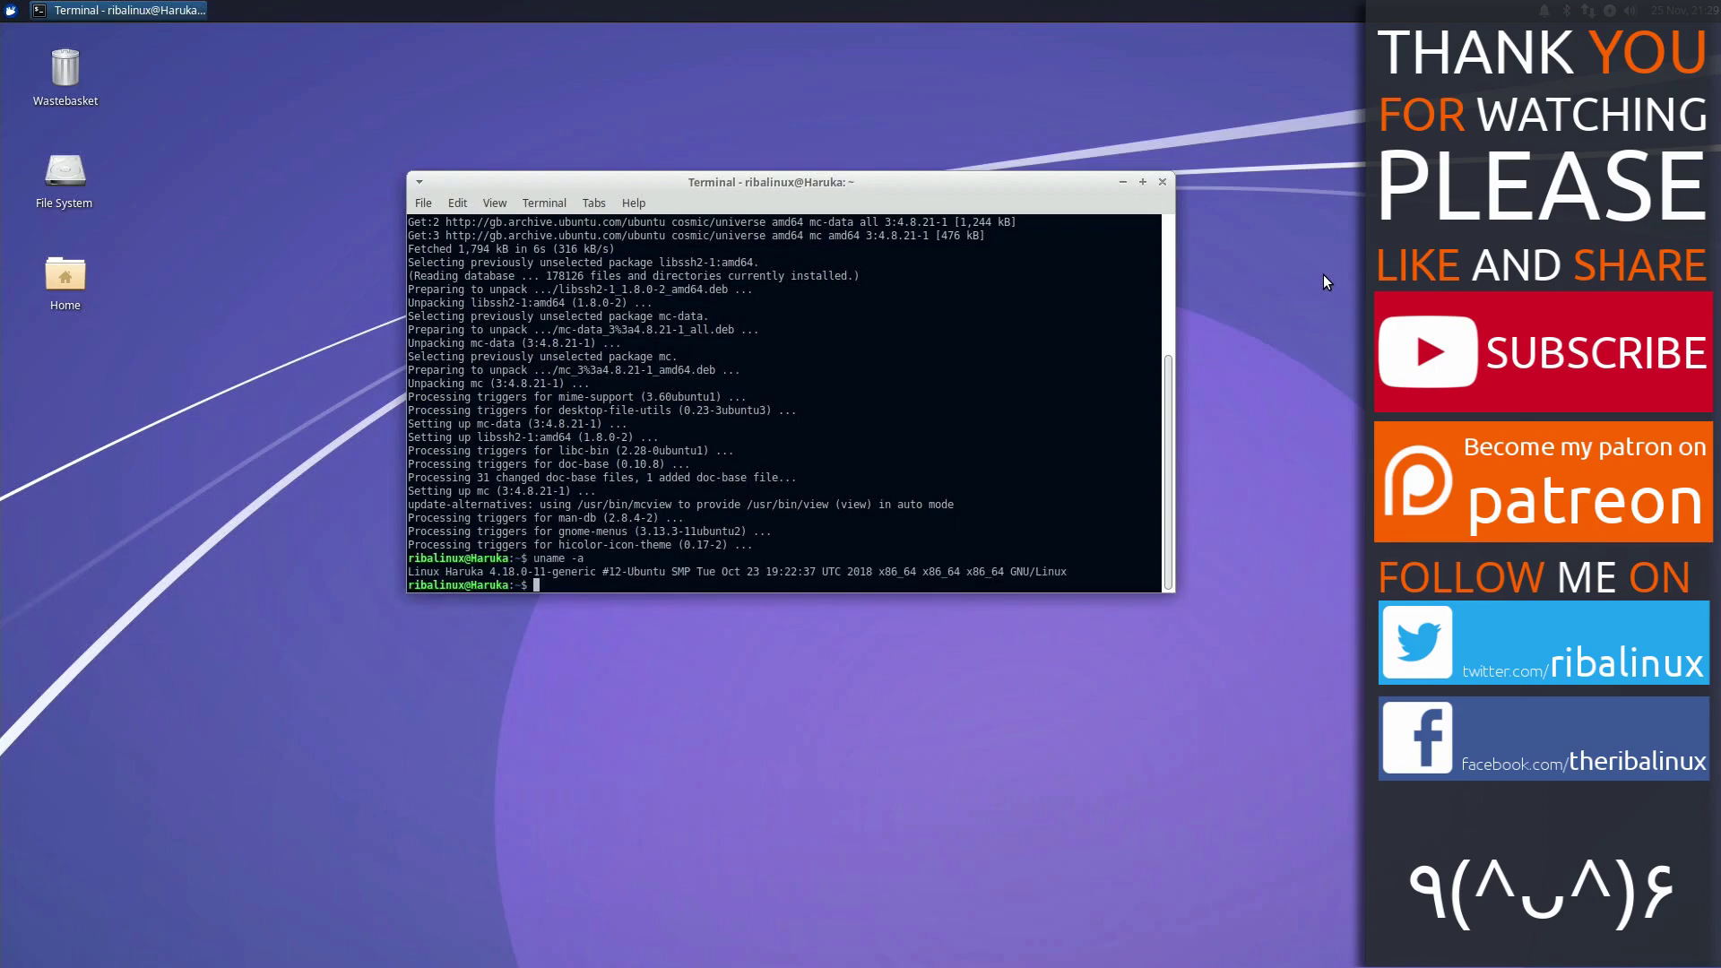